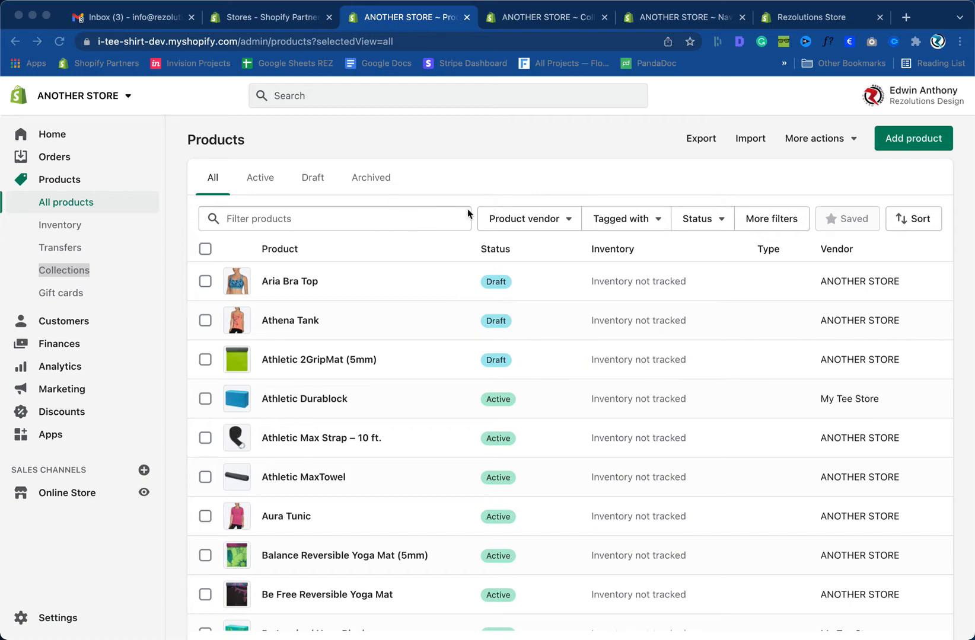
- Reload the storefront, open the Tops collection under Women's Apparel and dismiss the password protection notice
left_click(791, 19)
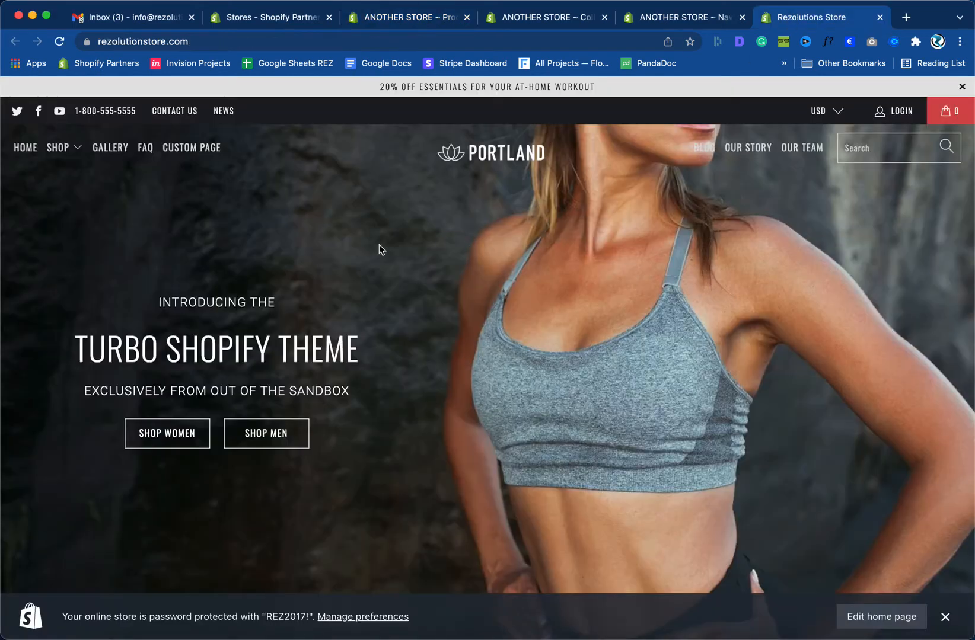
mouse_move(76, 151)
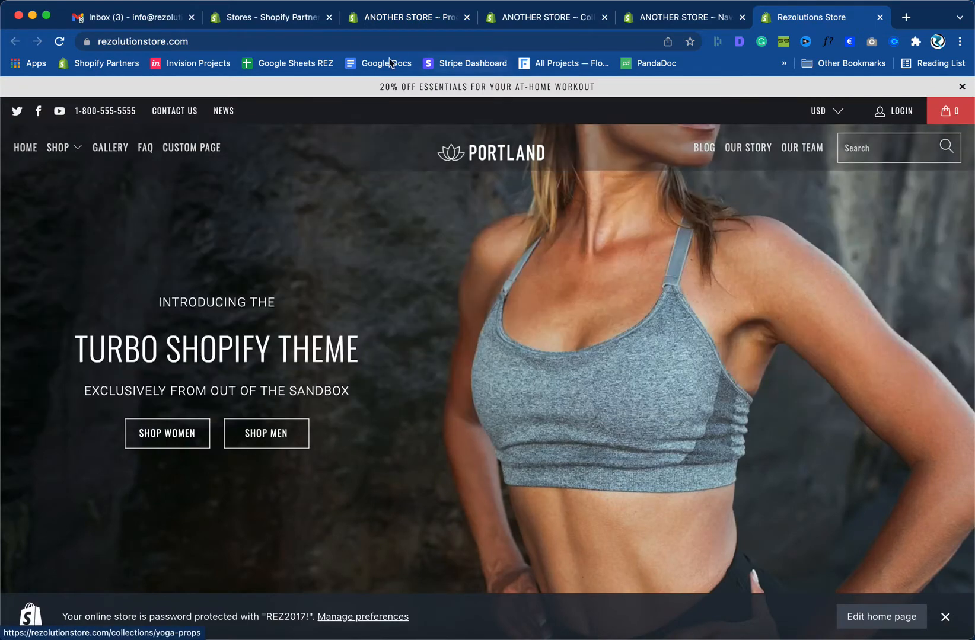
left_click(382, 20)
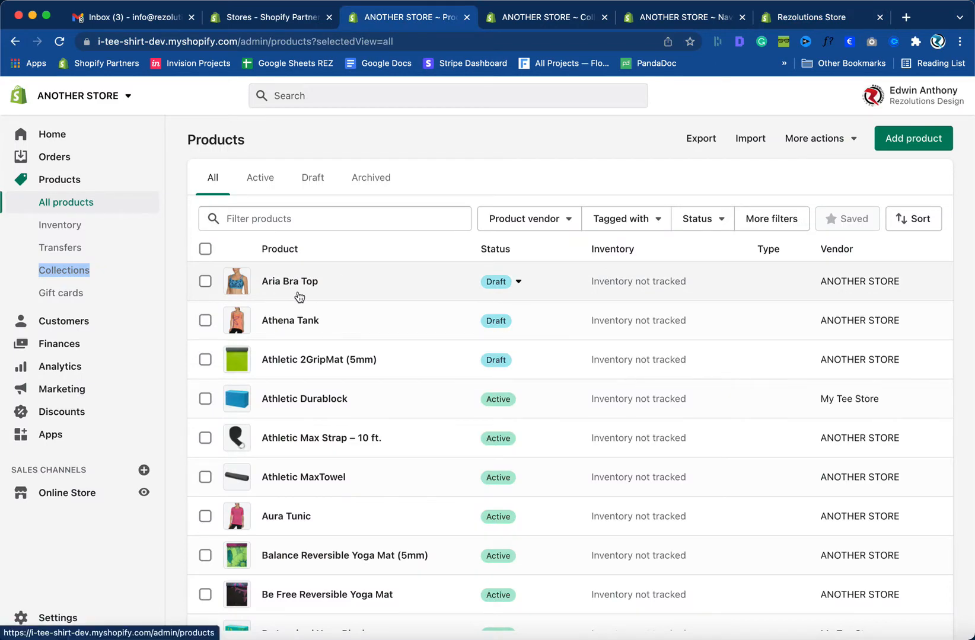
left_click(812, 18)
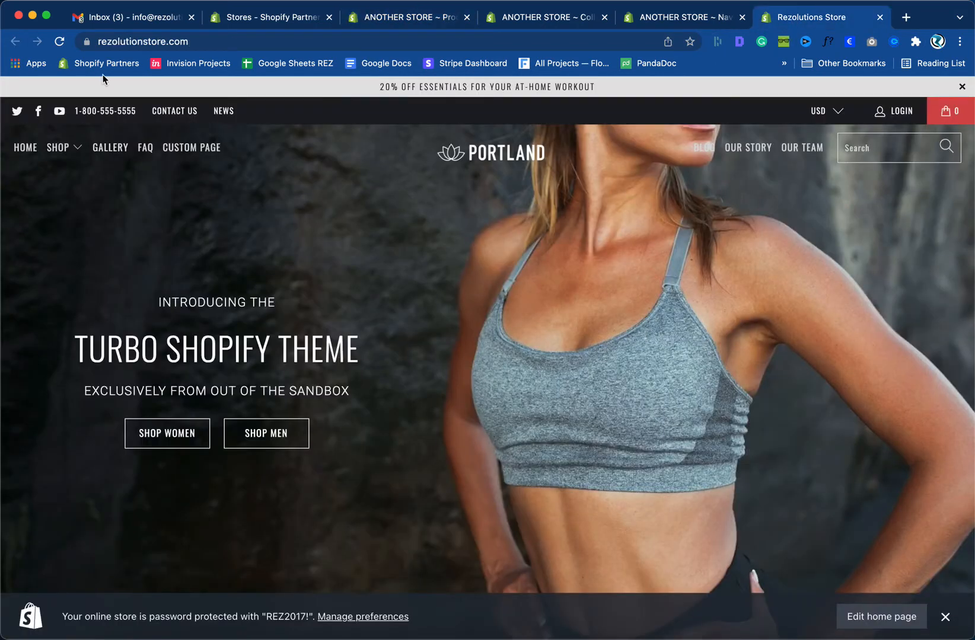
left_click(59, 42)
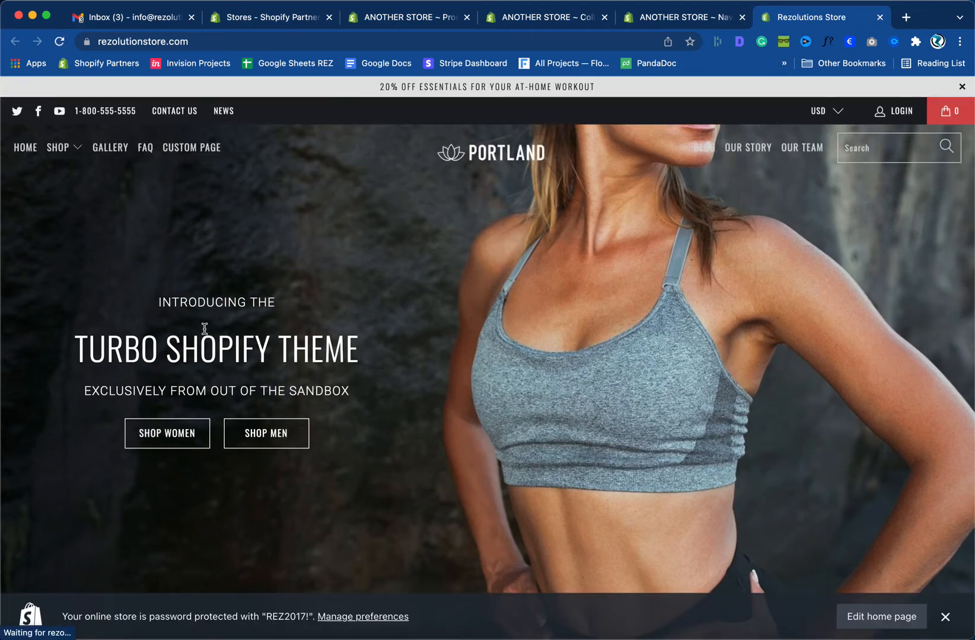
mouse_move(59, 149)
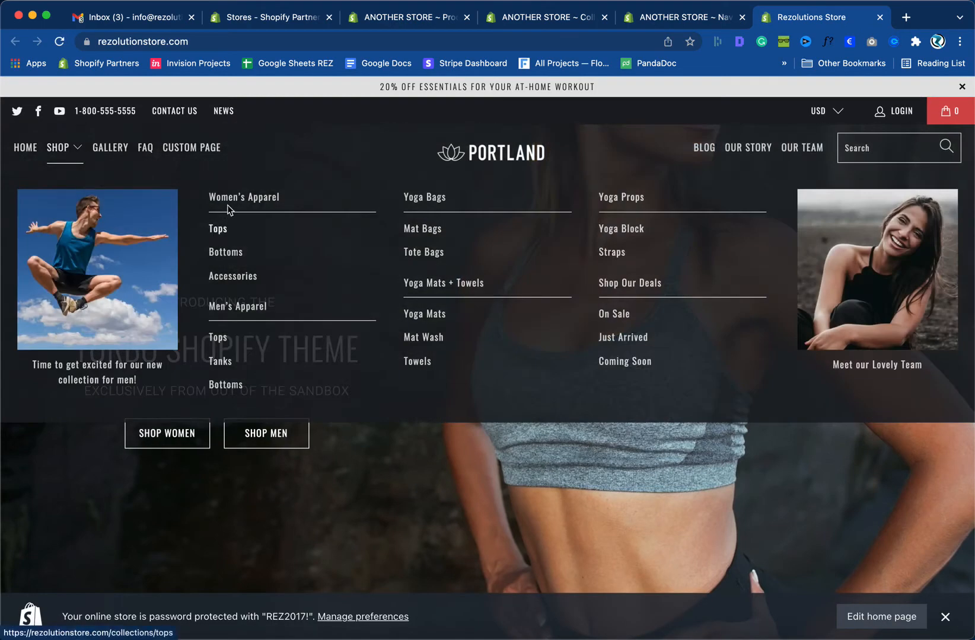
left_click(219, 233)
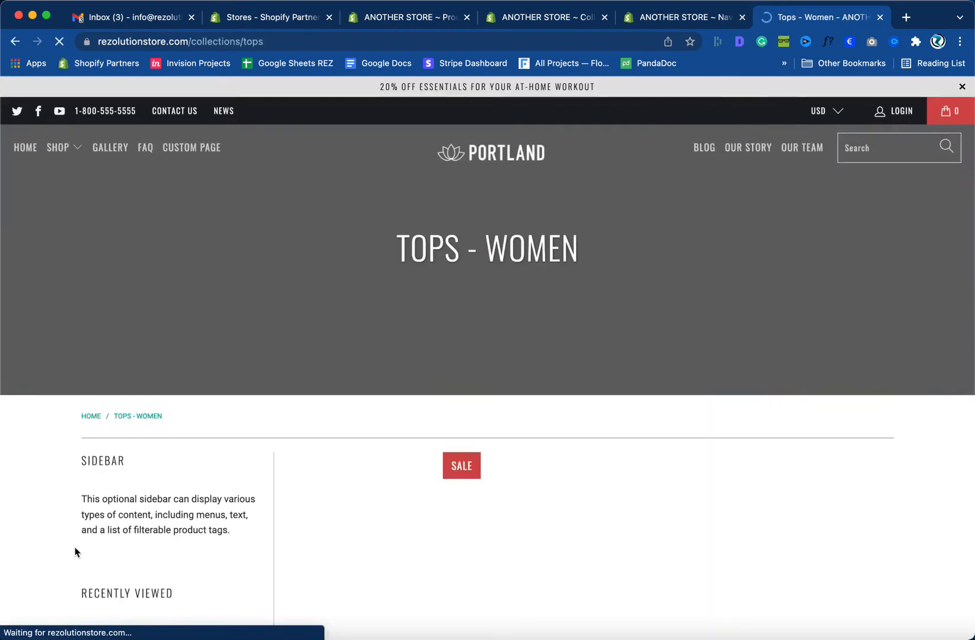
scroll(49, 534, "down", 5)
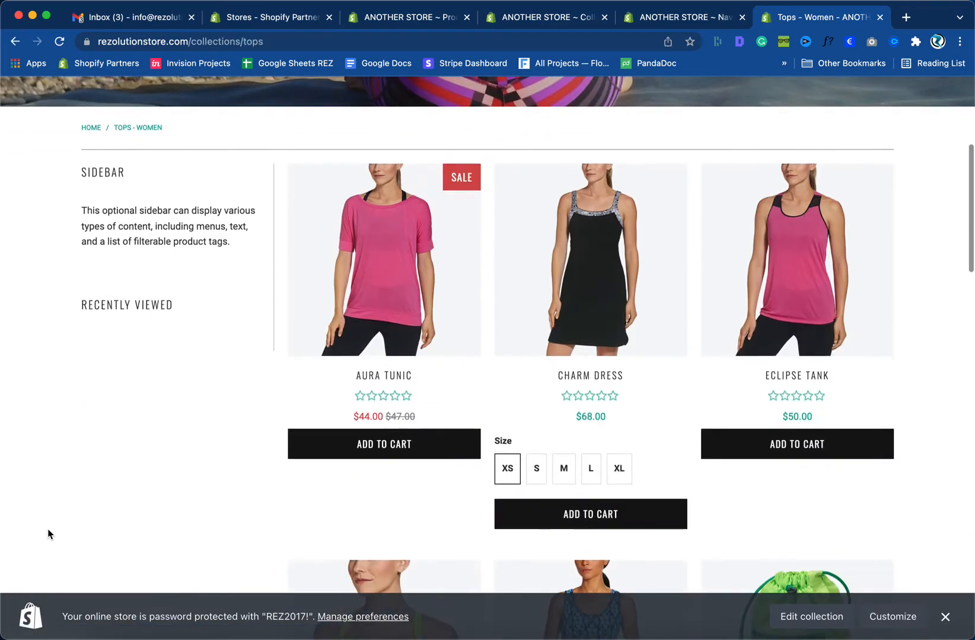
left_click(944, 616)
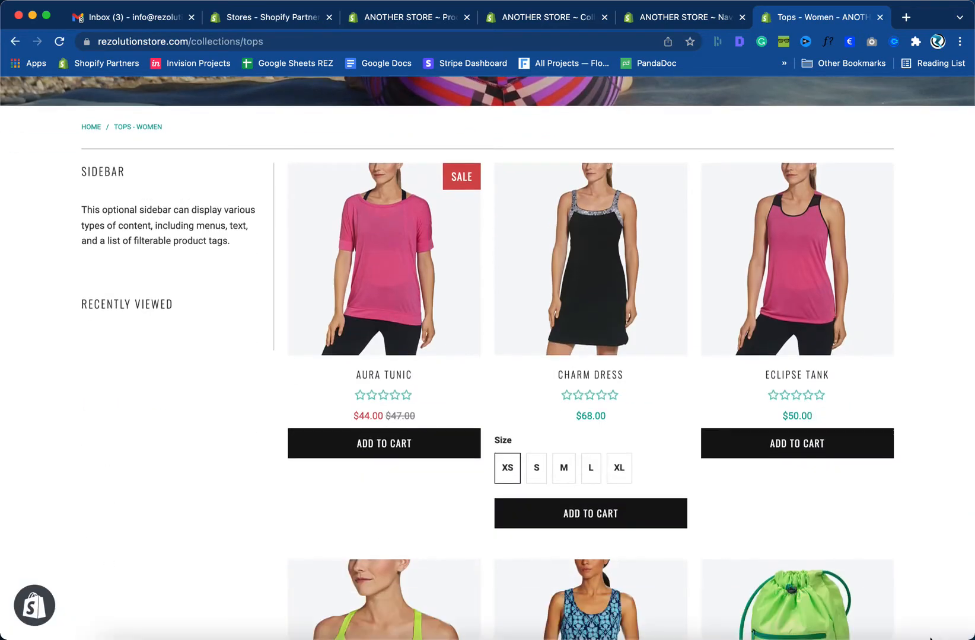
- Examine the products, prices and variant options in the Tops - Women collection against the admin's product list
left_click(415, 17)
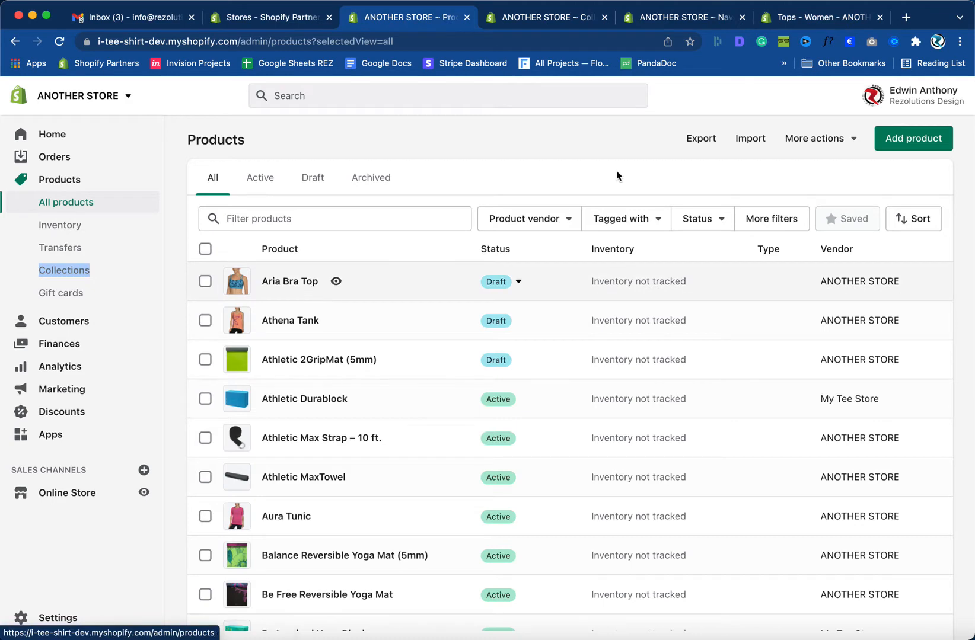
left_click(789, 18)
scroll(288, 383, "down", 5)
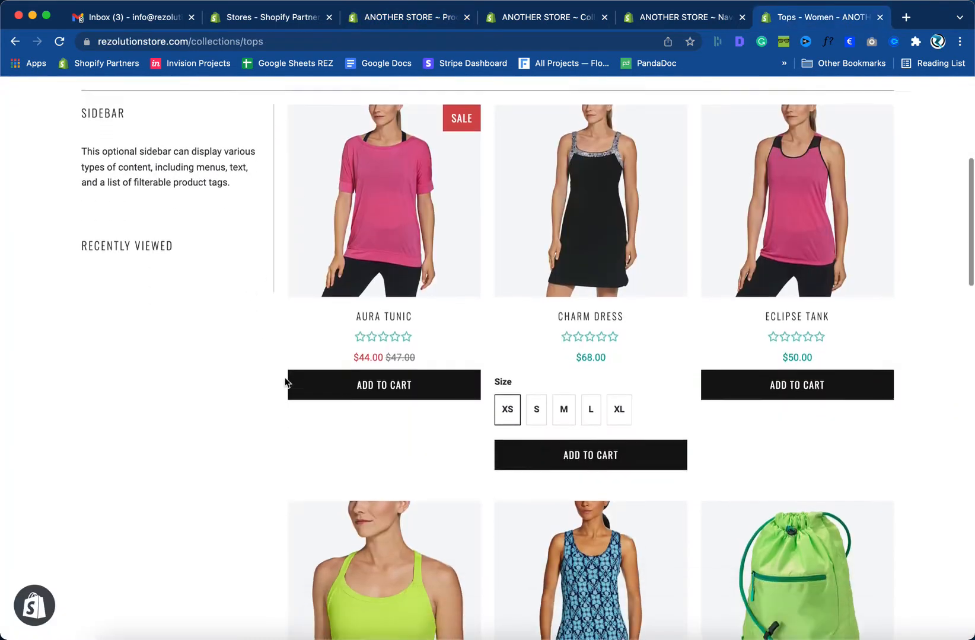
scroll(285, 382, "down", 8)
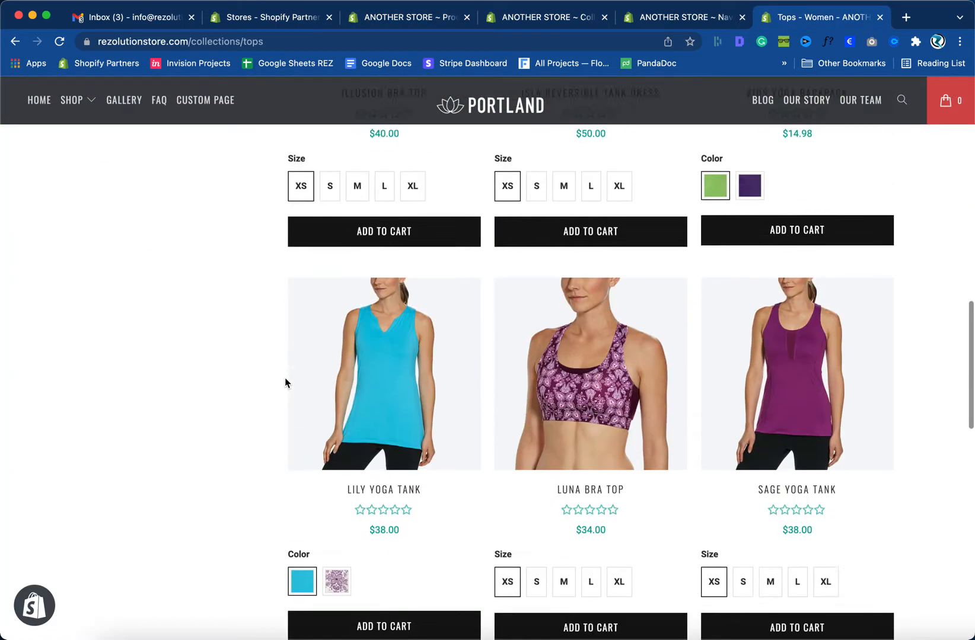
scroll(285, 383, "down", 8)
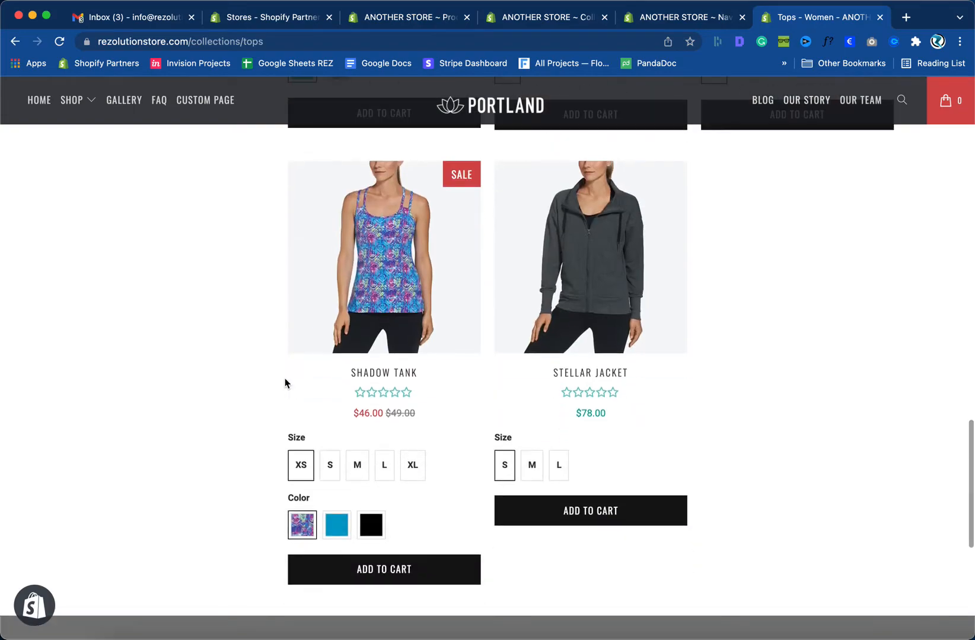
scroll(285, 382, "up", 9)
scroll(285, 383, "up", 15)
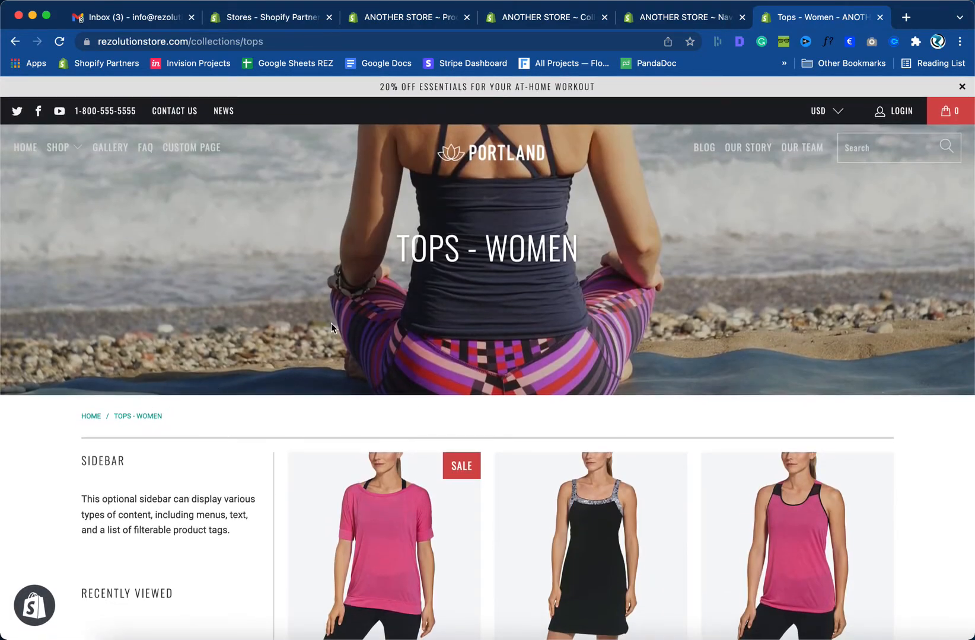
- Close the inbox and Shopify Partners tabs and open the store admin's home page
left_click(396, 17)
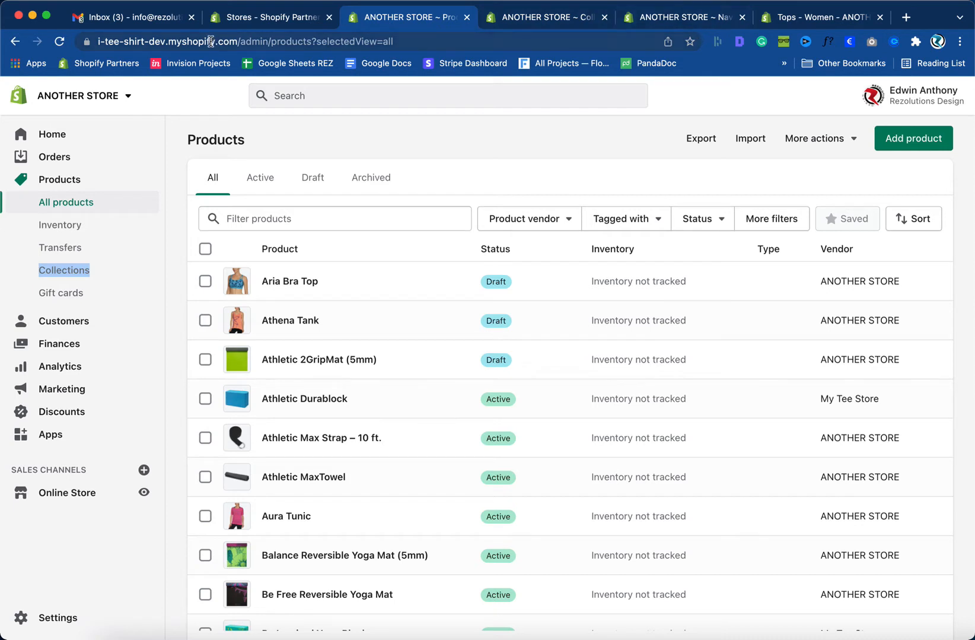
left_click(192, 17)
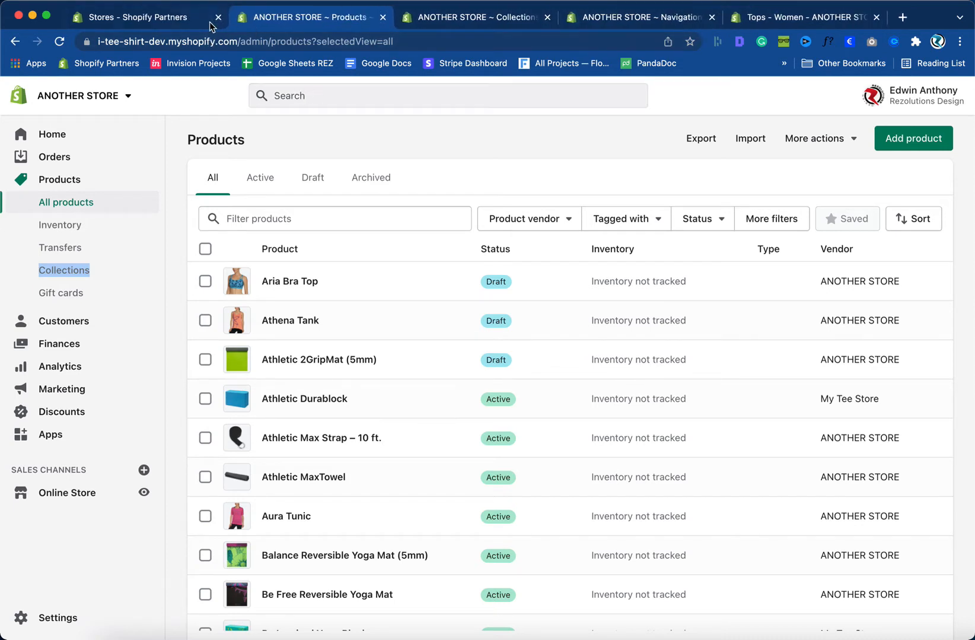
left_click(218, 18)
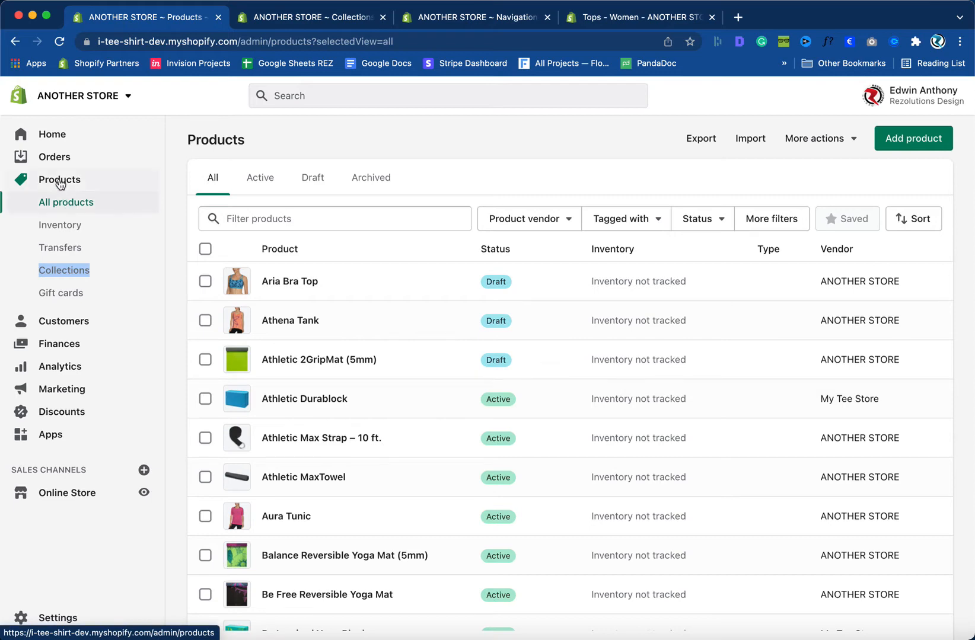
left_click(50, 136)
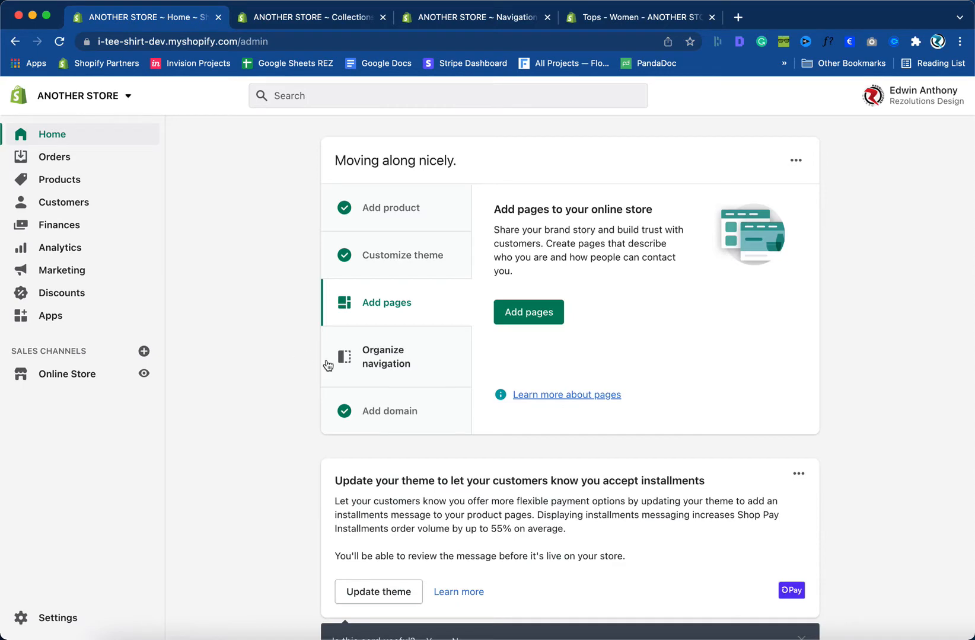
- Select all 50+ products in the store from the product list
left_click(57, 185)
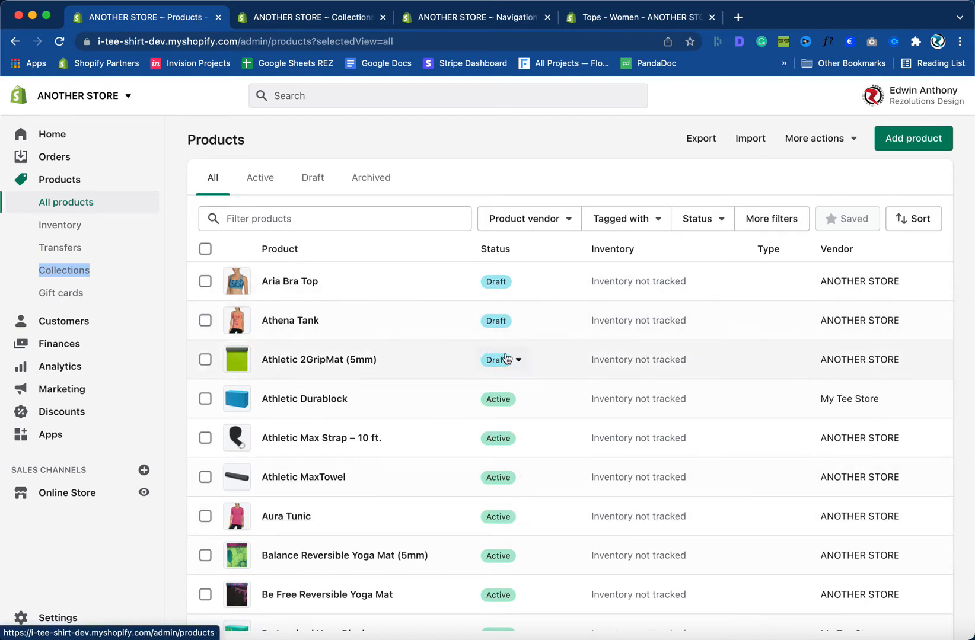
left_click(206, 250)
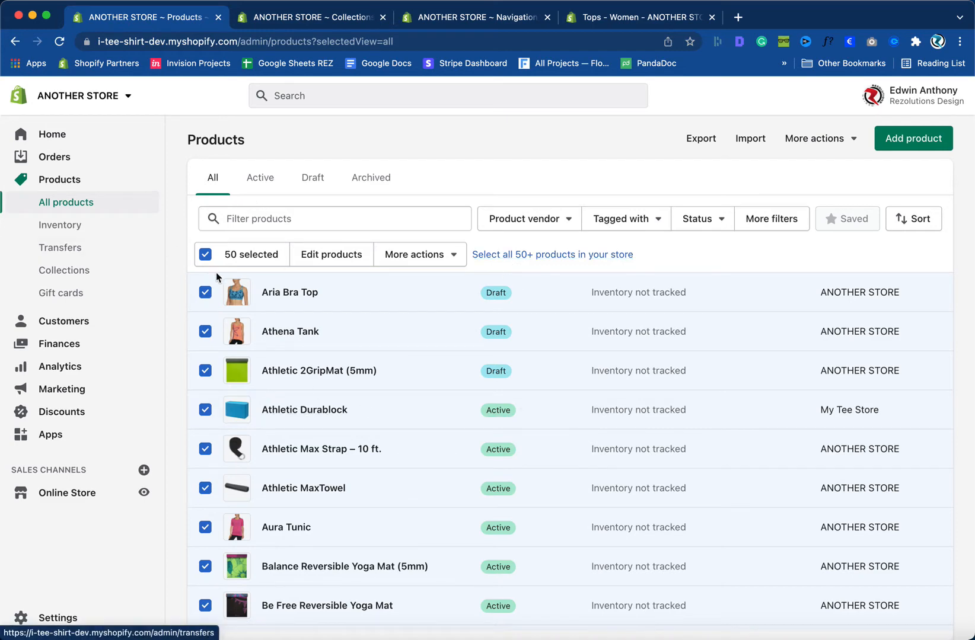
scroll(281, 332, "down", 20)
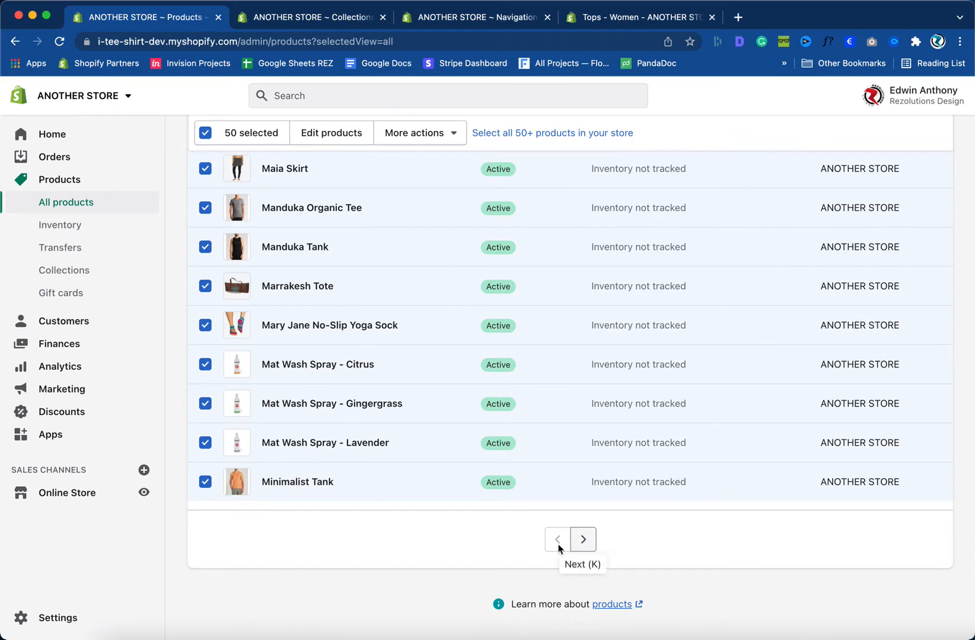
scroll(238, 459, "up", 20)
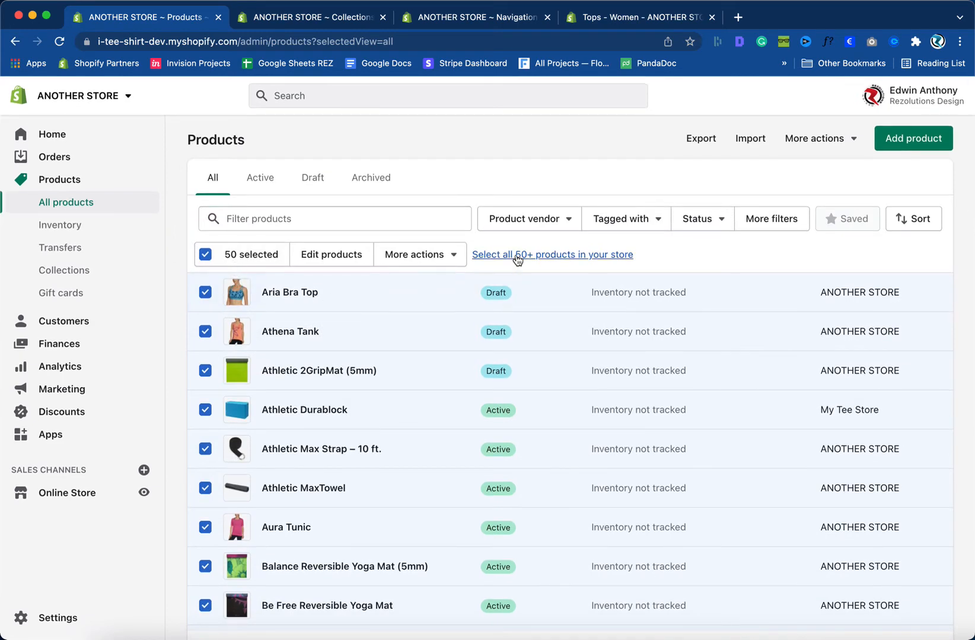
left_click(518, 259)
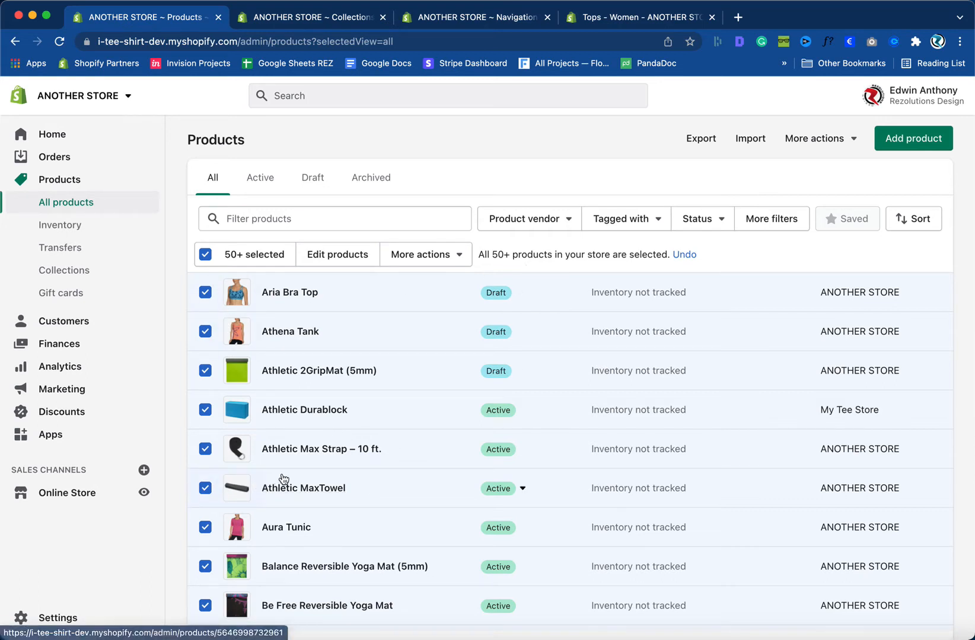
- Open the selected products for bulk editing, replacing the SKU and Compare at price fields with Track quantity beside Price
left_click(339, 262)
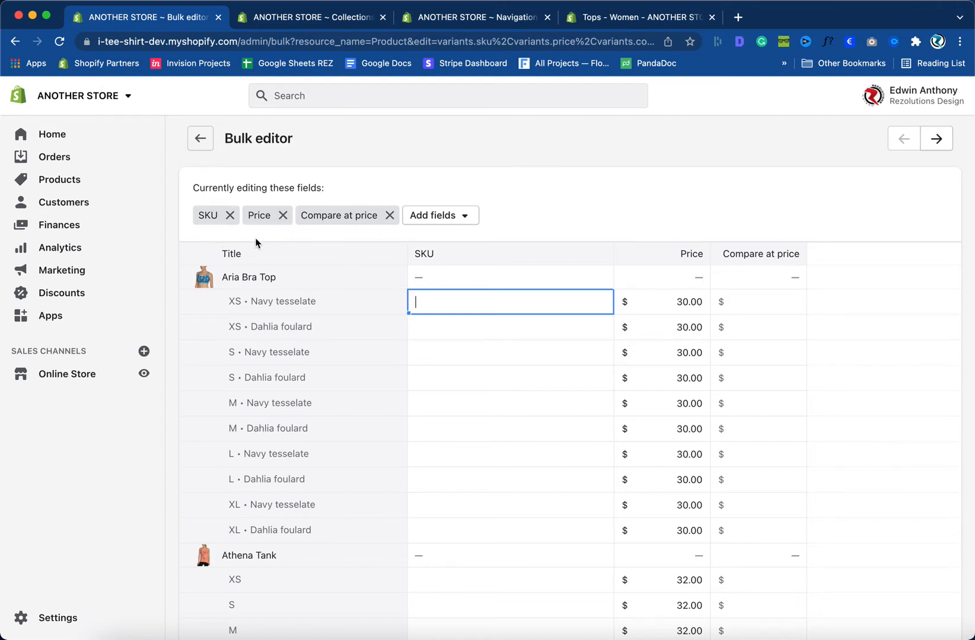
left_click(230, 217)
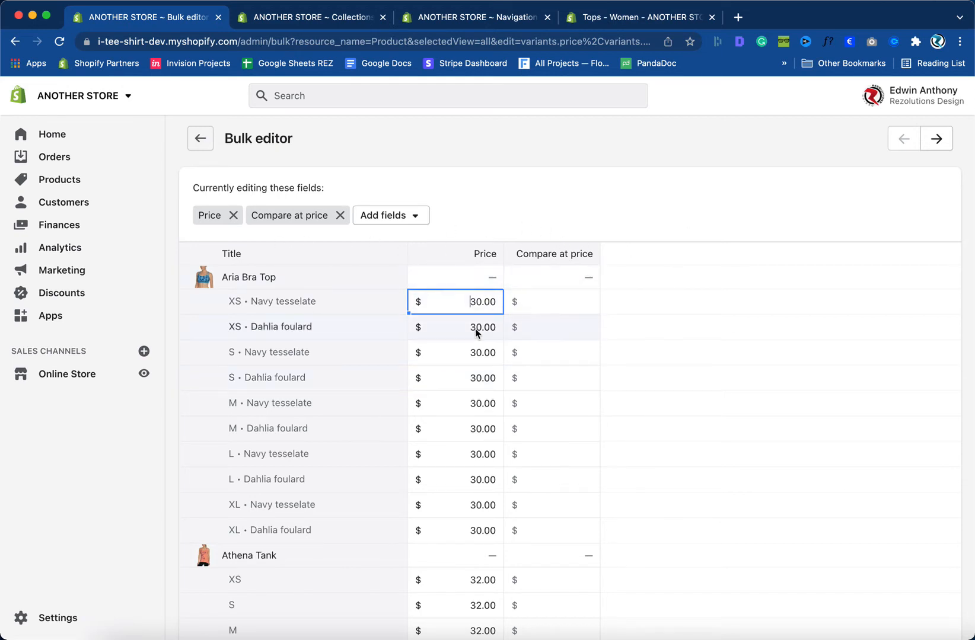
left_click(340, 216)
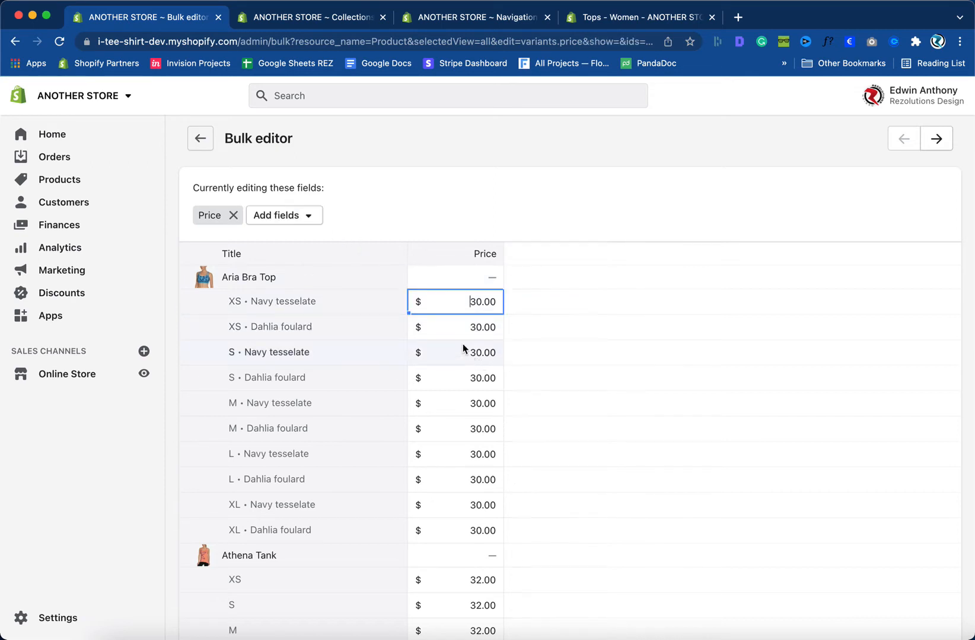
left_click(296, 217)
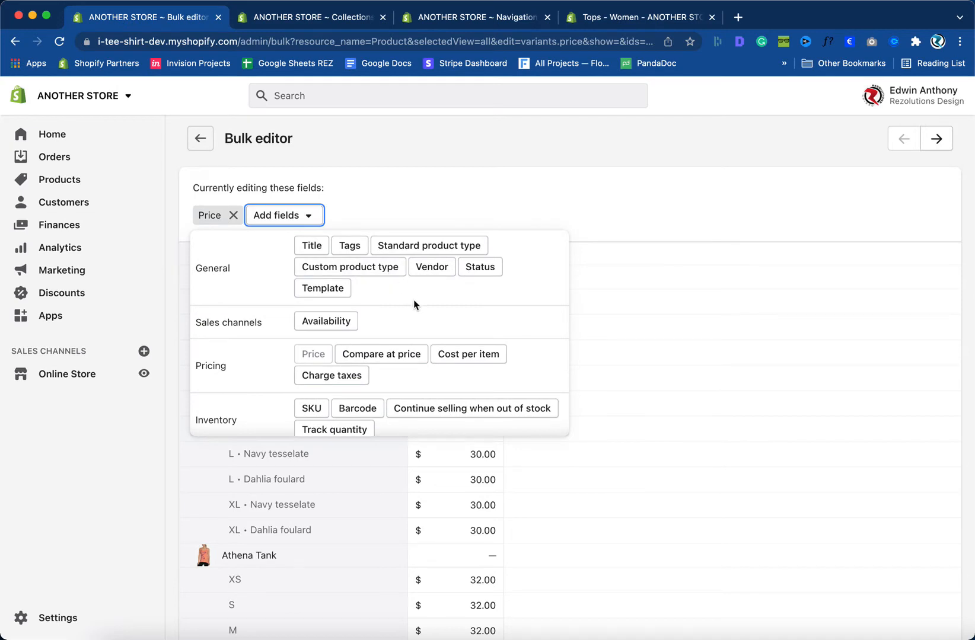
scroll(413, 301, "down", 3)
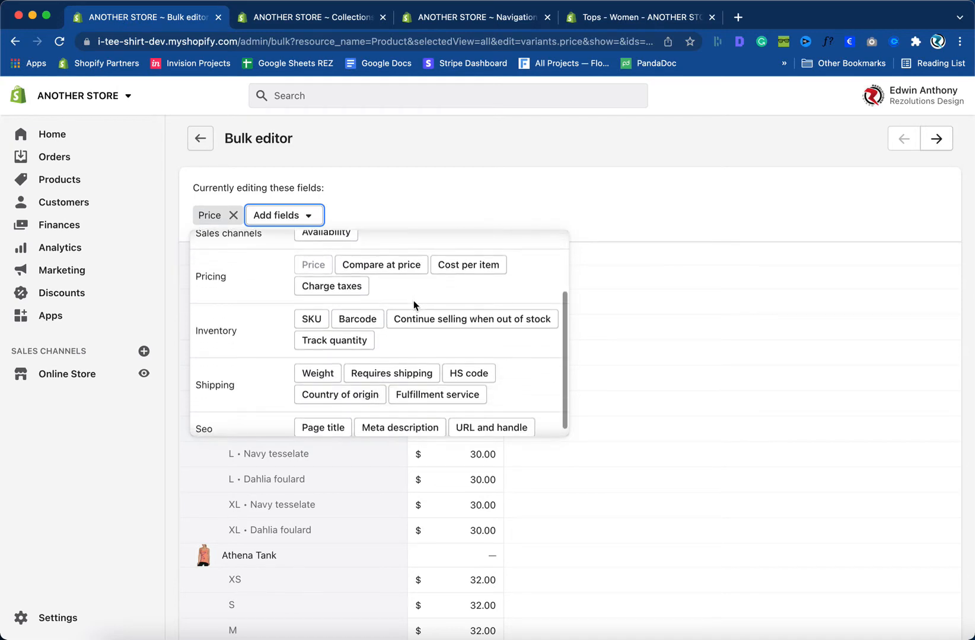
left_click(323, 343)
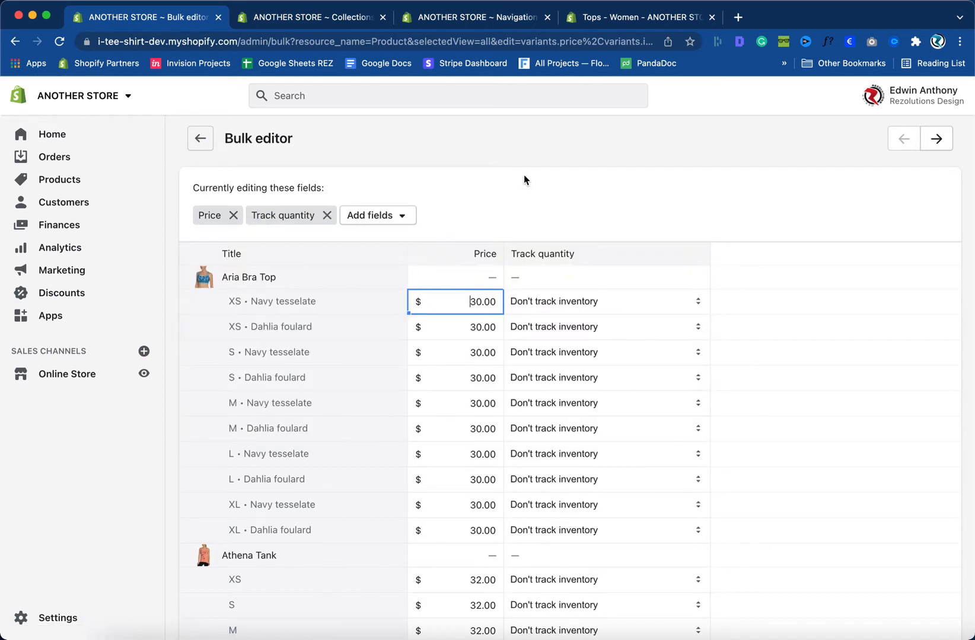
- Set Track quantity for the Aria Bra Top XS Navy tesselate variant to "Shopify tracks this product's inventory"
left_click(589, 308)
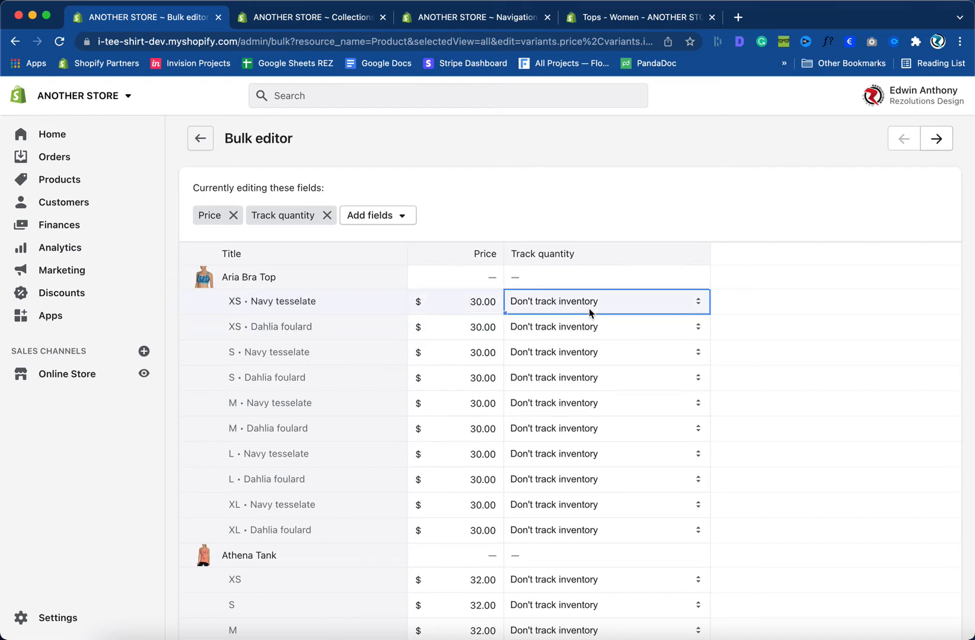
left_click(697, 301)
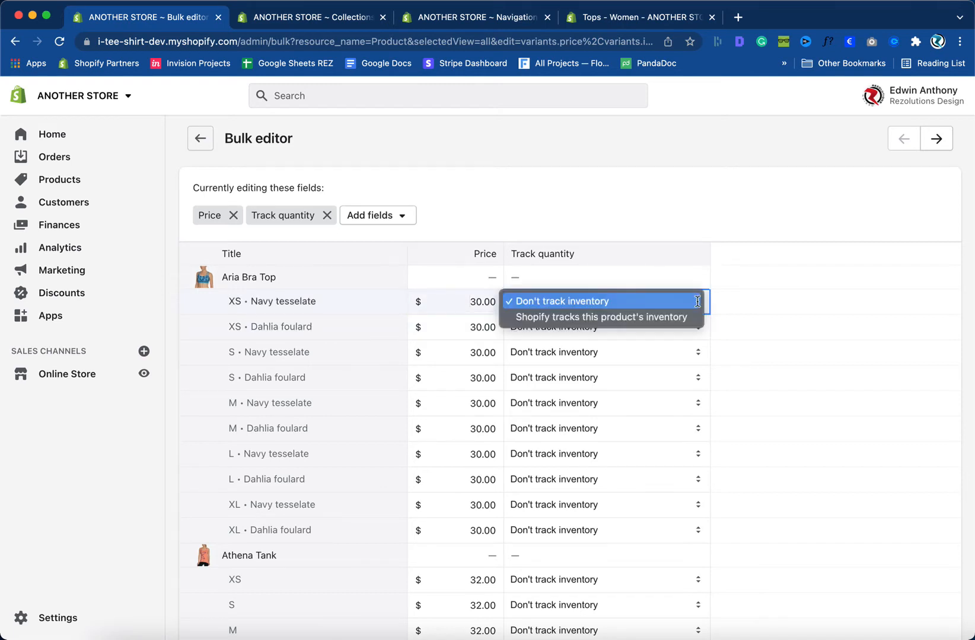
left_click(644, 317)
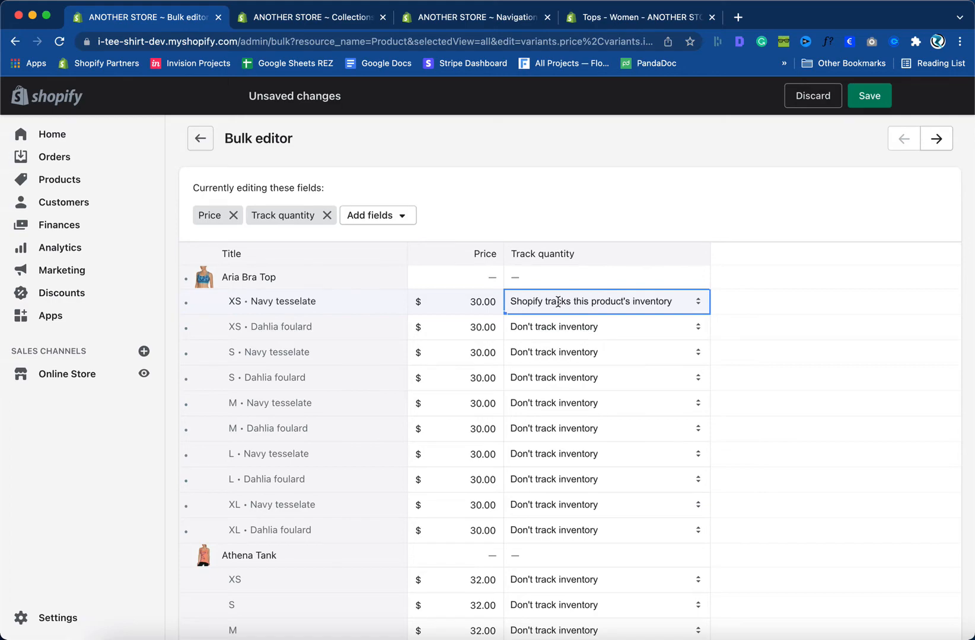
scroll(530, 503, "down", 20)
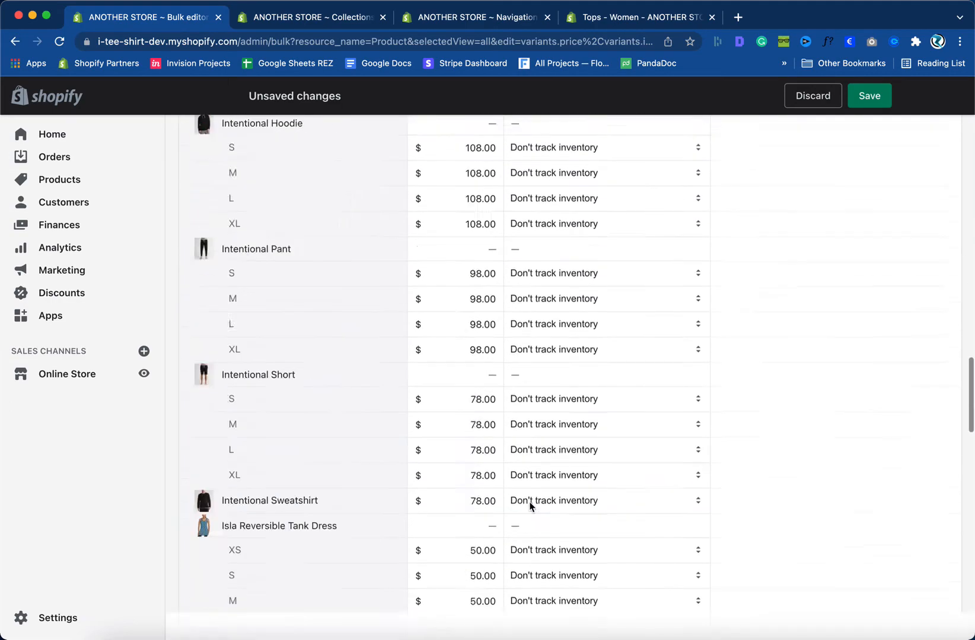
scroll(530, 505, "up", 10)
scroll(529, 505, "down", 10)
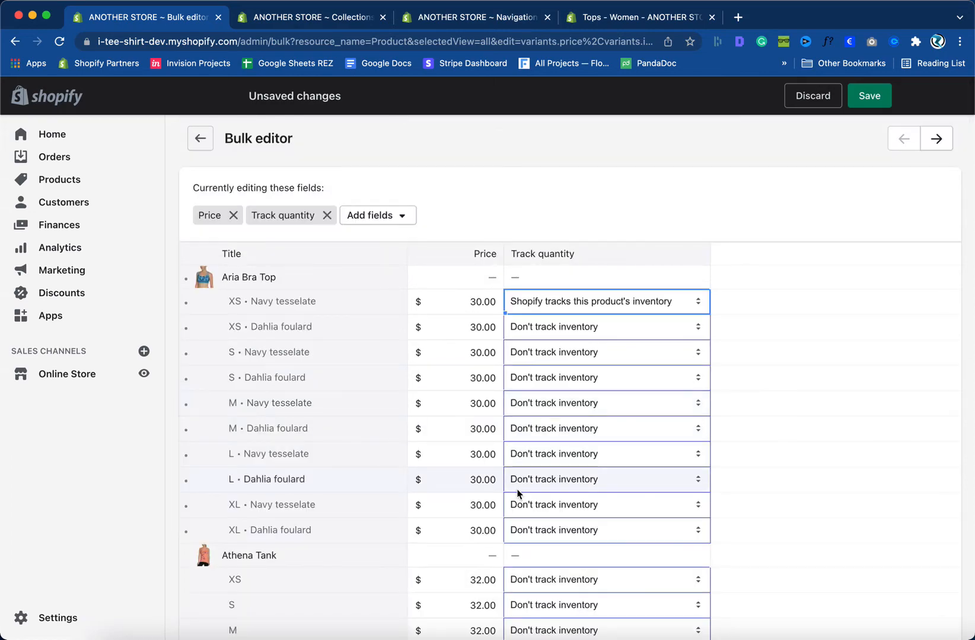
scroll(517, 493, "down", 10)
scroll(517, 493, "down", 20)
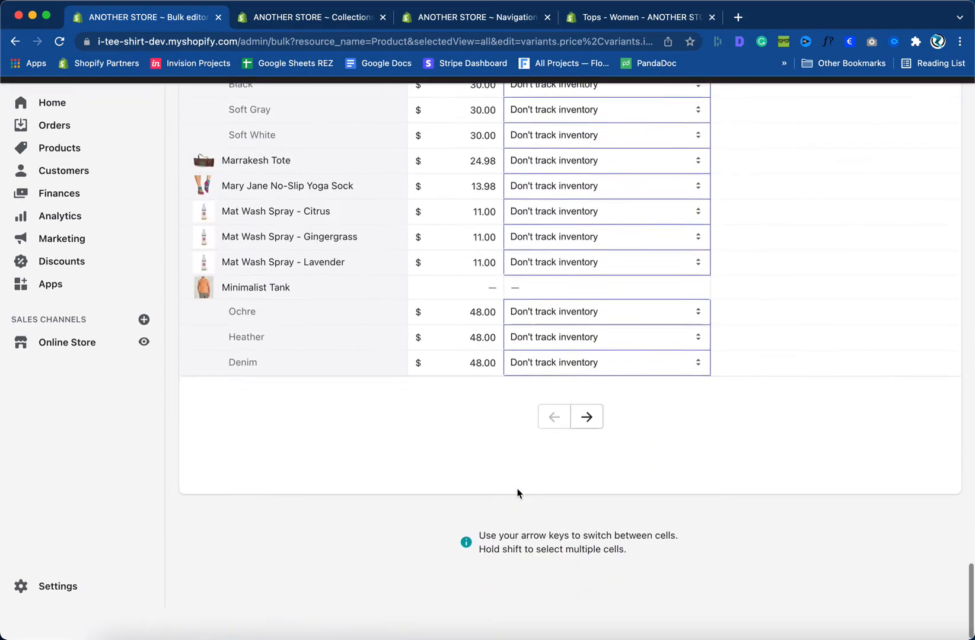
scroll(518, 493, "up", 20)
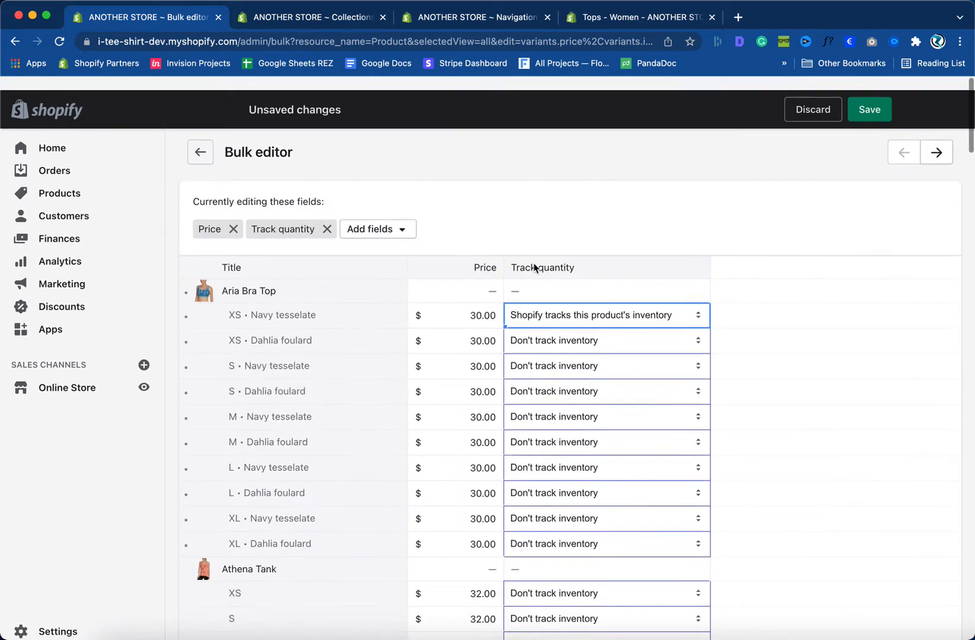
left_click(534, 224)
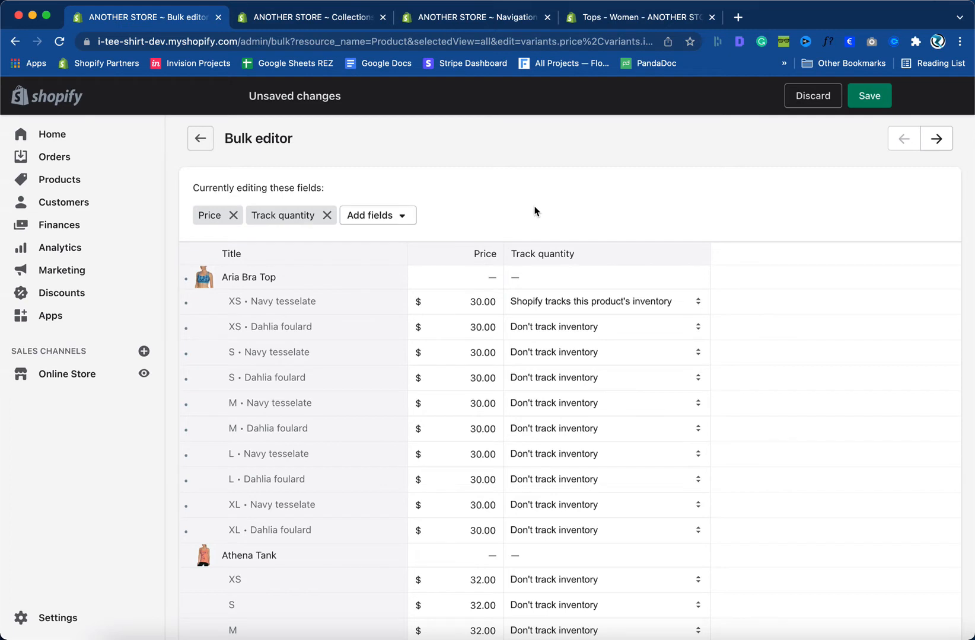
- Set Track quantity to "Don't track inventory" for all rows from Aria Bra Top XS Navy tesselate through Minimalist Tank Denim together
left_click(555, 300)
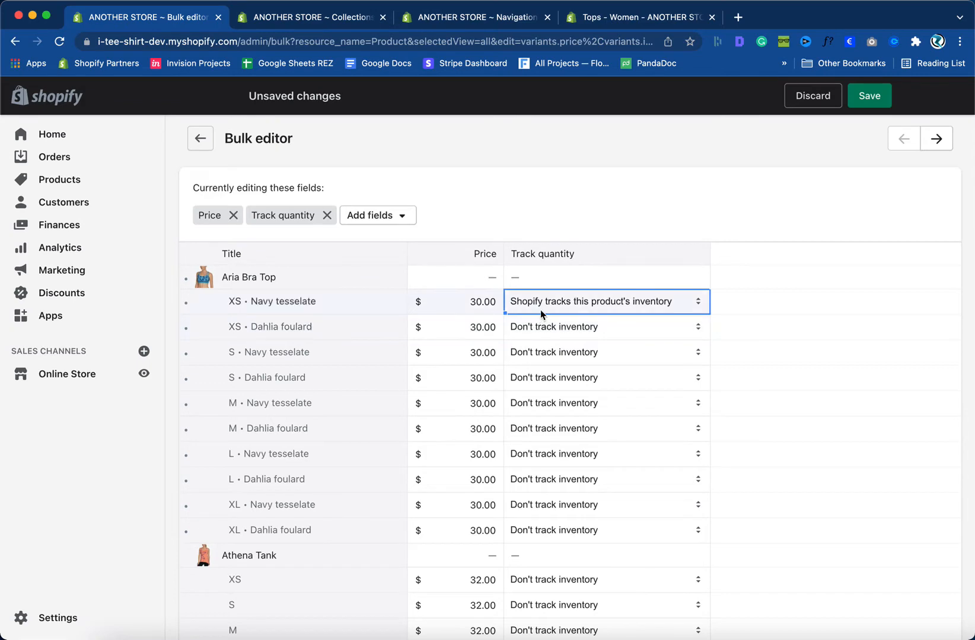
scroll(540, 342, "down", 20)
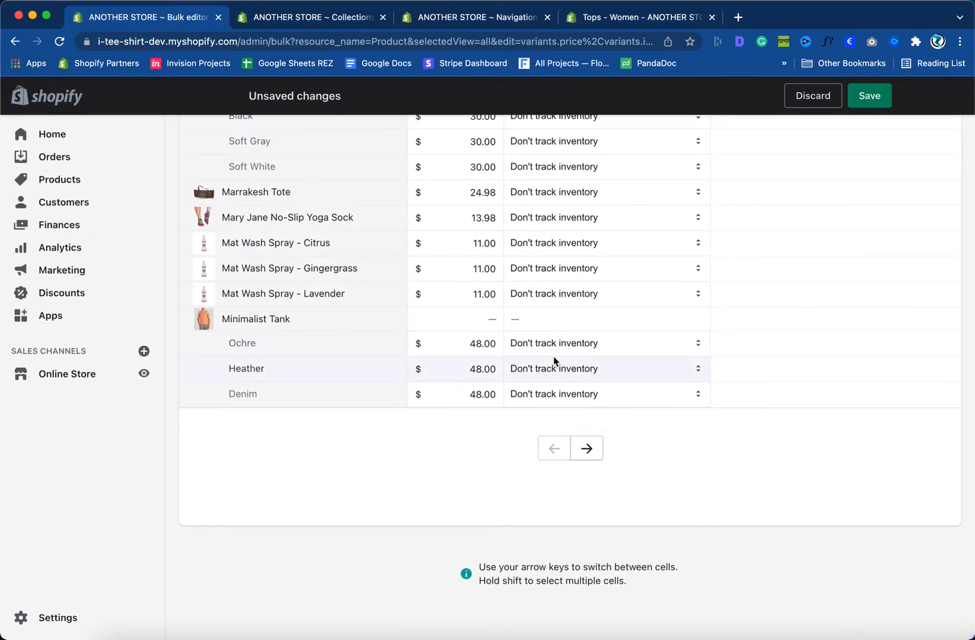
left_click(535, 399, "shift")
scroll(522, 341, "up", 20)
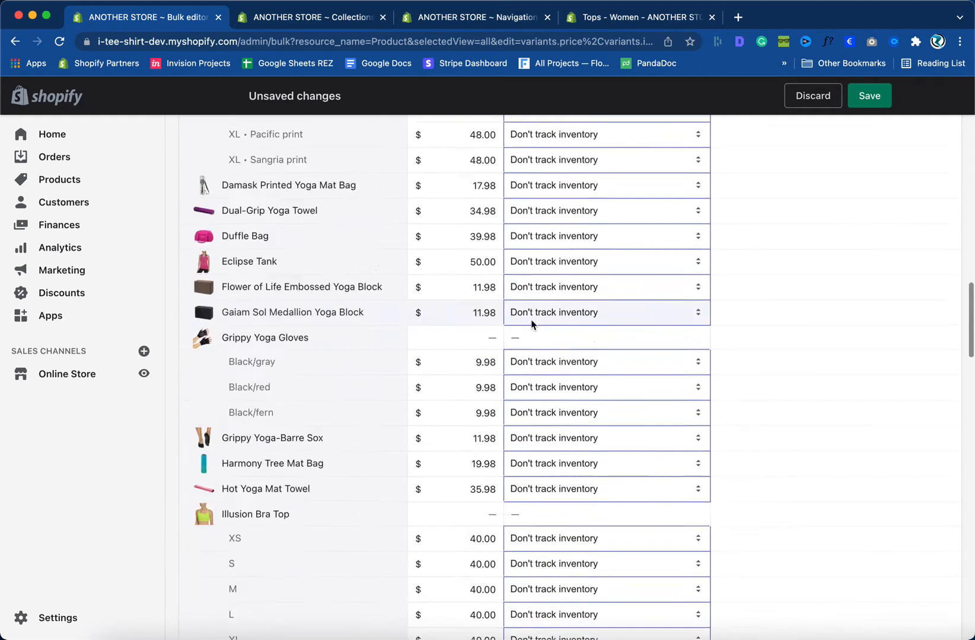
scroll(532, 324, "up", 15)
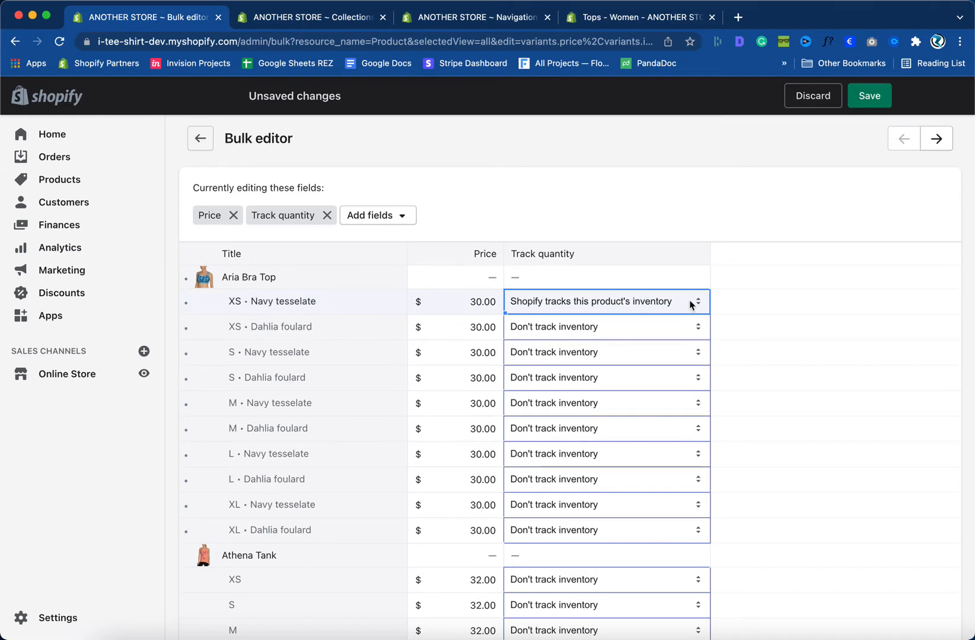
left_click(690, 304)
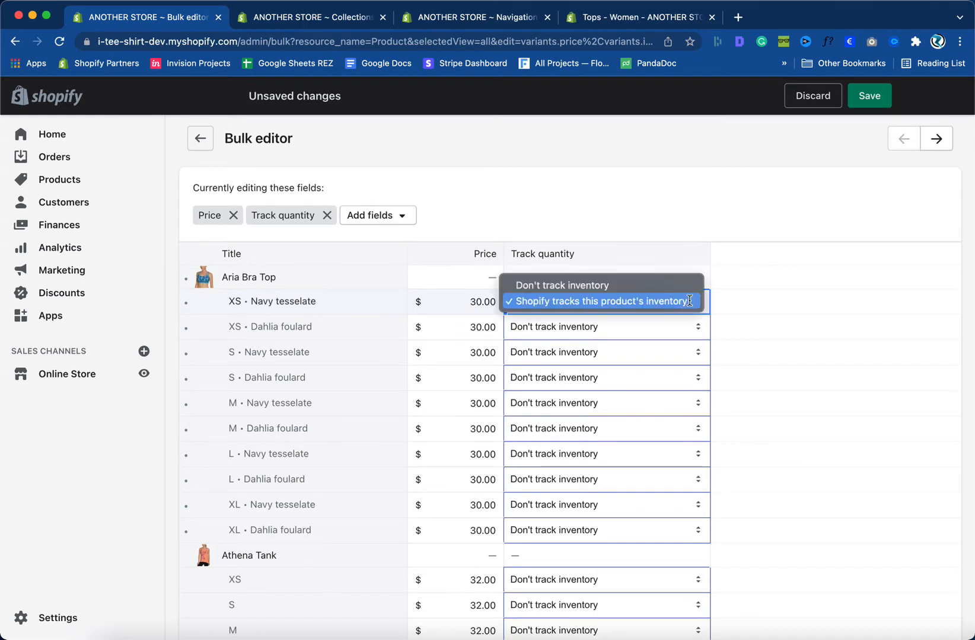
left_click(599, 286)
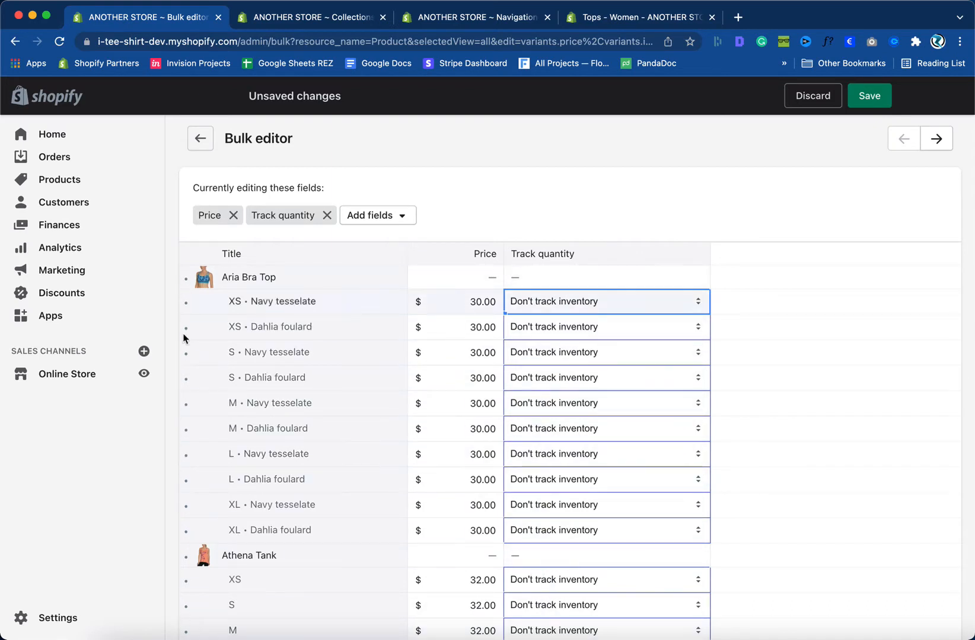
- Review the rows marked as changed and save the bulk edits
scroll(184, 338, "down", 20)
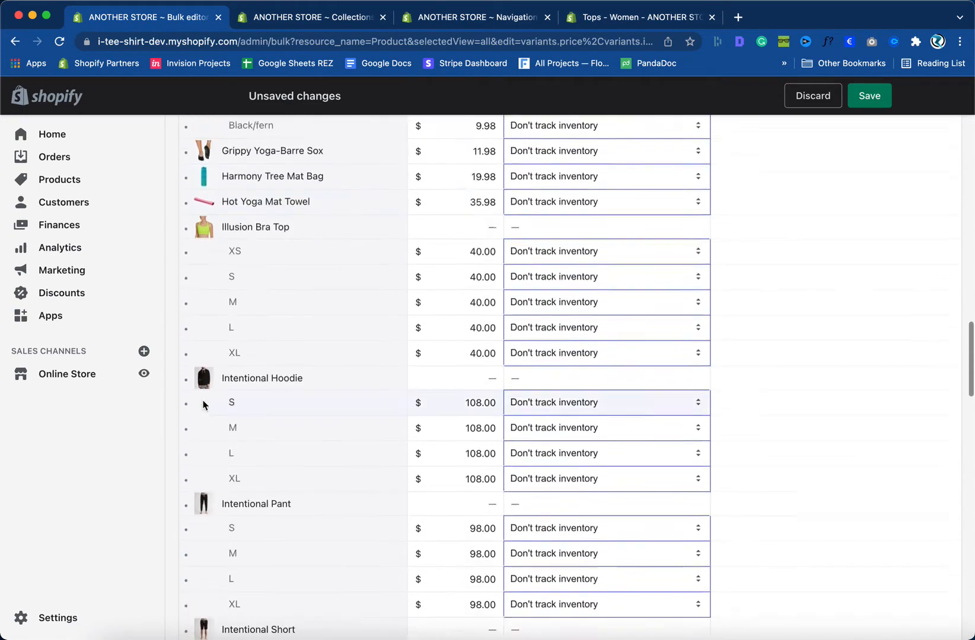
scroll(202, 406, "down", 5)
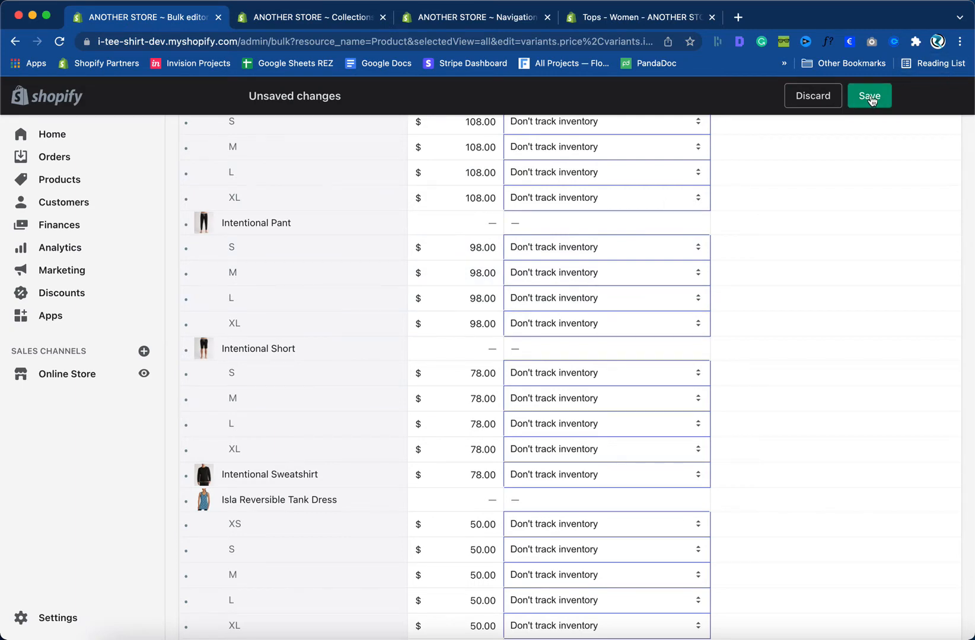
scroll(432, 253, "up", 20)
scroll(433, 253, "up", 6)
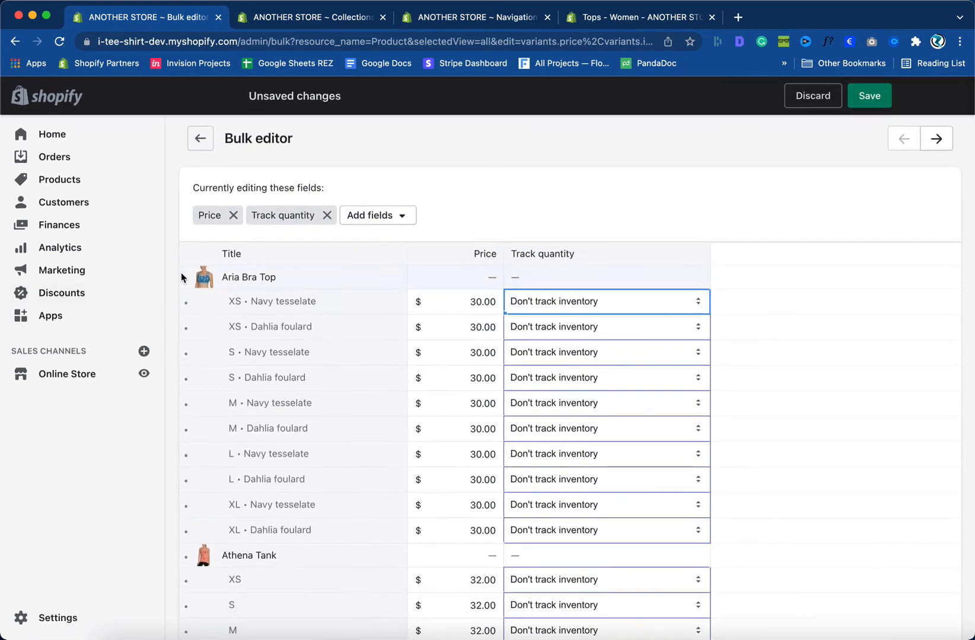
left_click(871, 98)
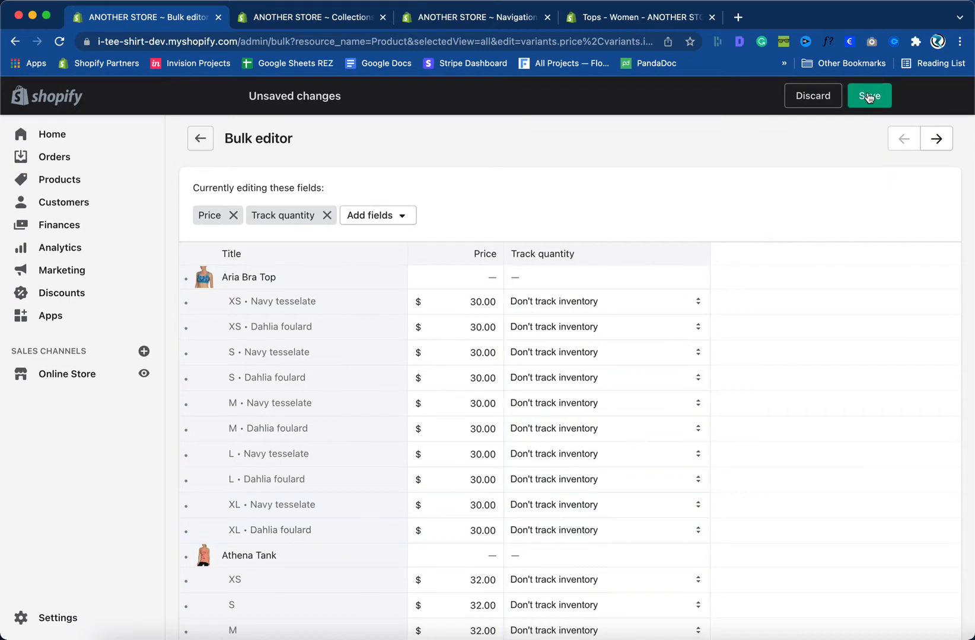
- Examine the saving status of each product row down to Minimalist Tank at the end of the bulk editor list
scroll(446, 233, "down", 10)
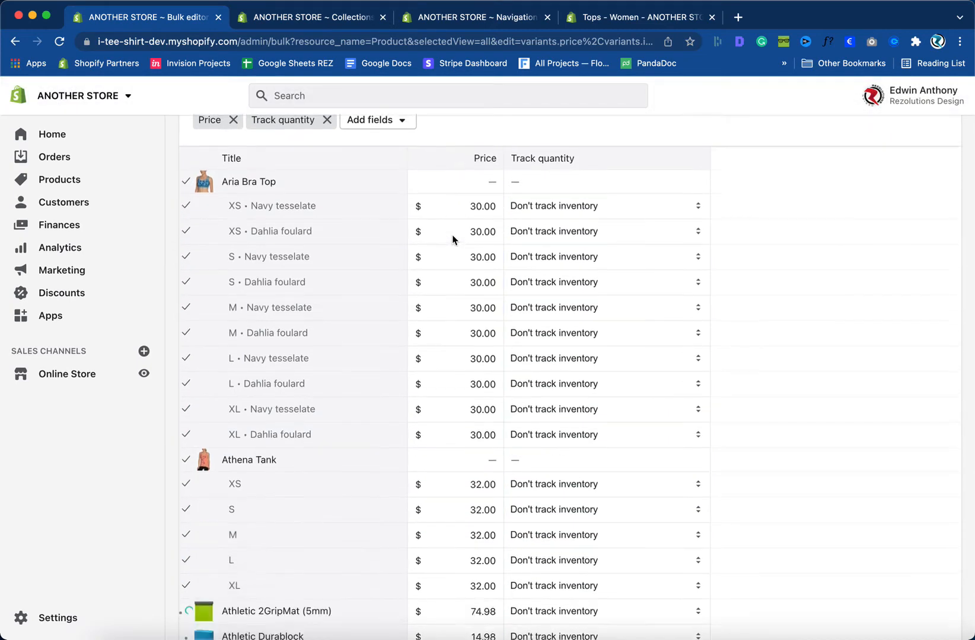
scroll(483, 283, "down", 4)
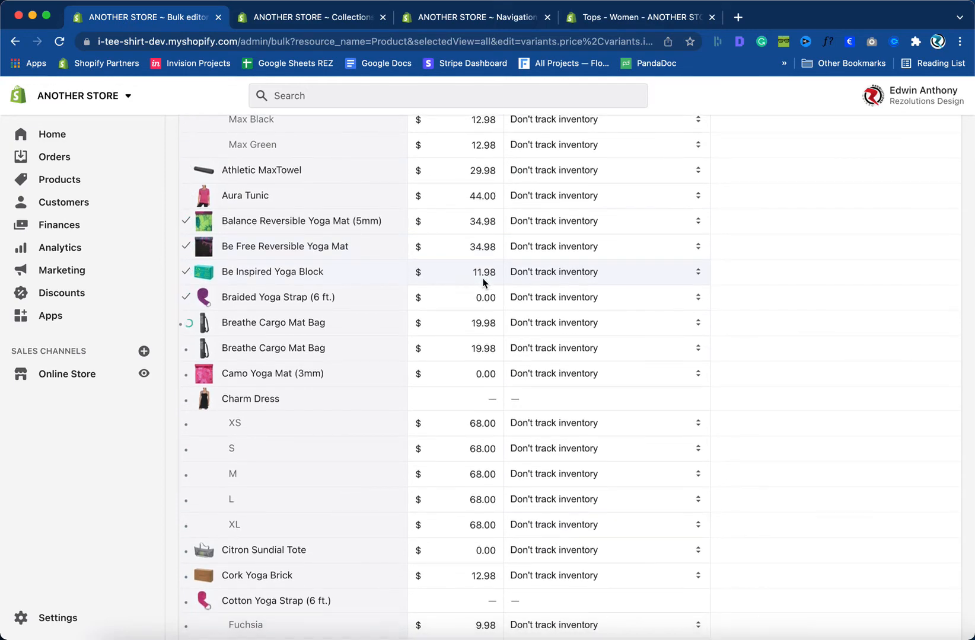
scroll(483, 283, "down", 8)
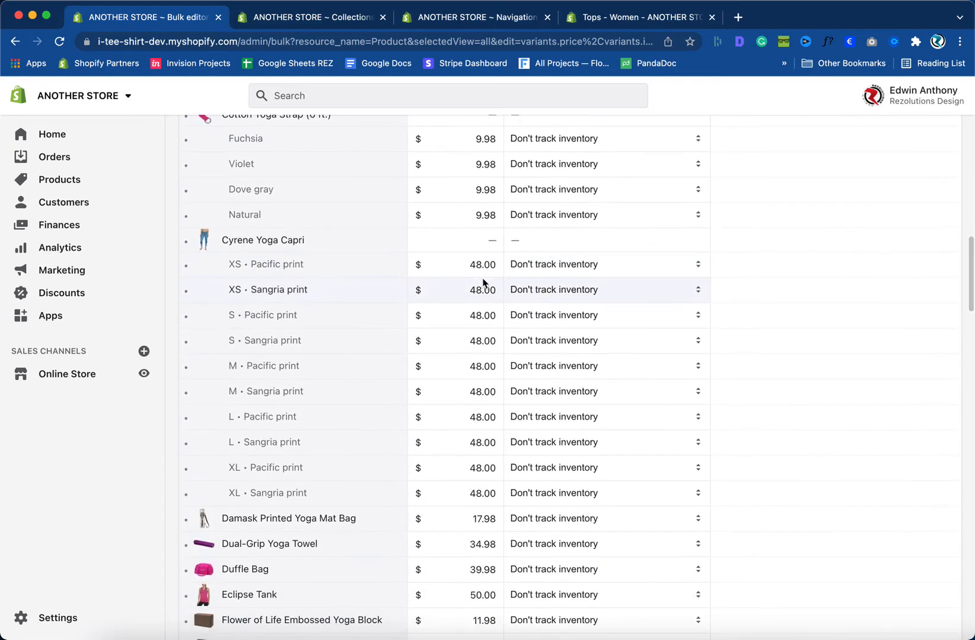
scroll(482, 283, "up", 3)
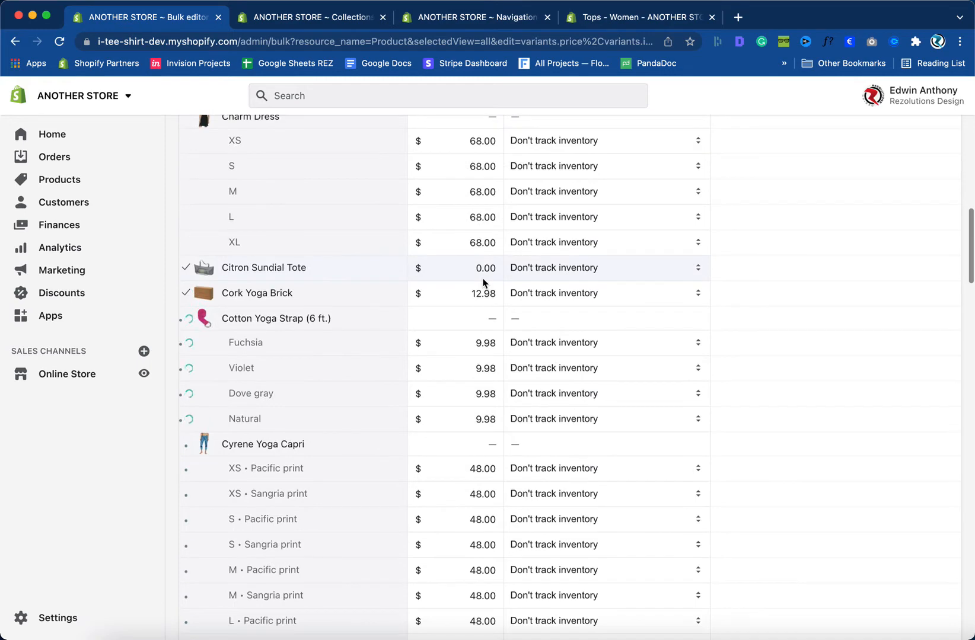
scroll(483, 283, "down", 5)
scroll(483, 283, "down", 5)
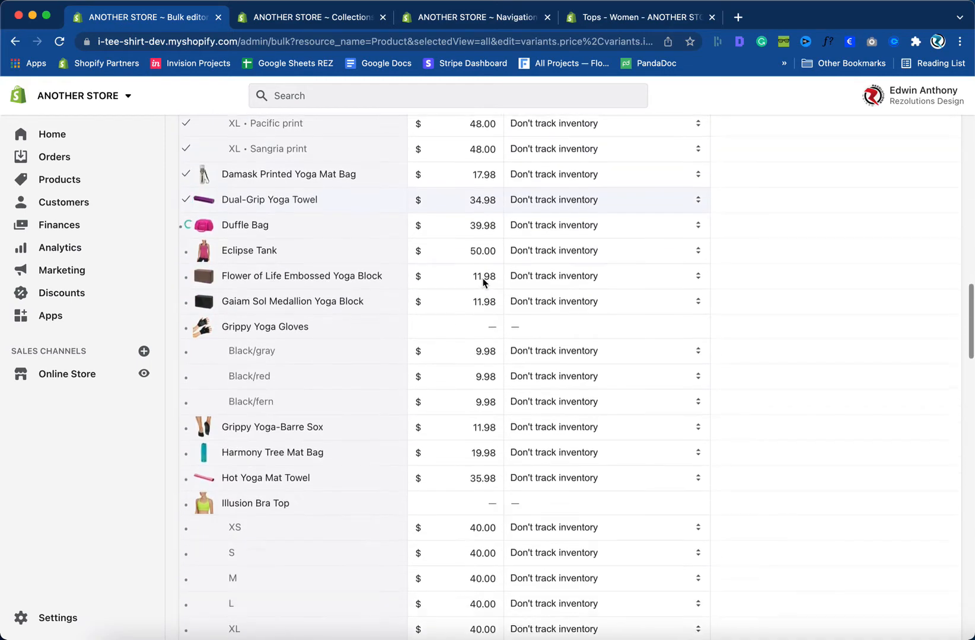
scroll(483, 283, "down", 3)
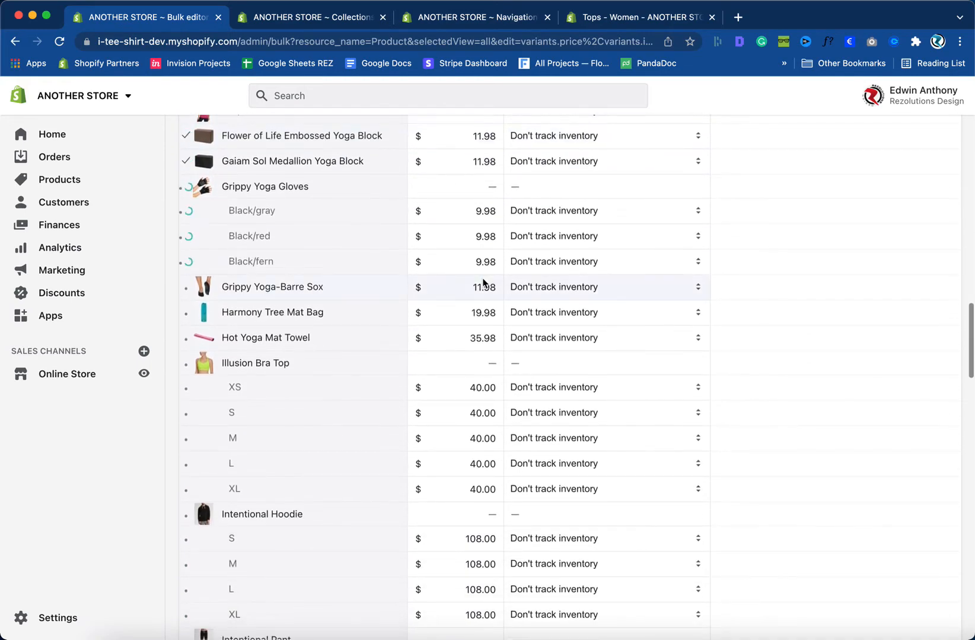
scroll(483, 283, "down", 2)
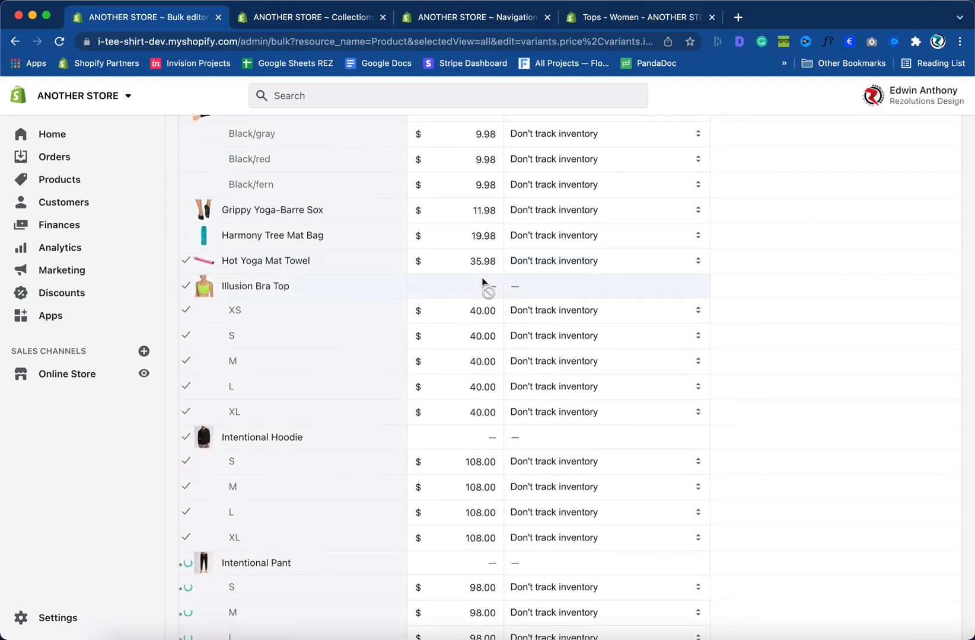
scroll(483, 282, "down", 5)
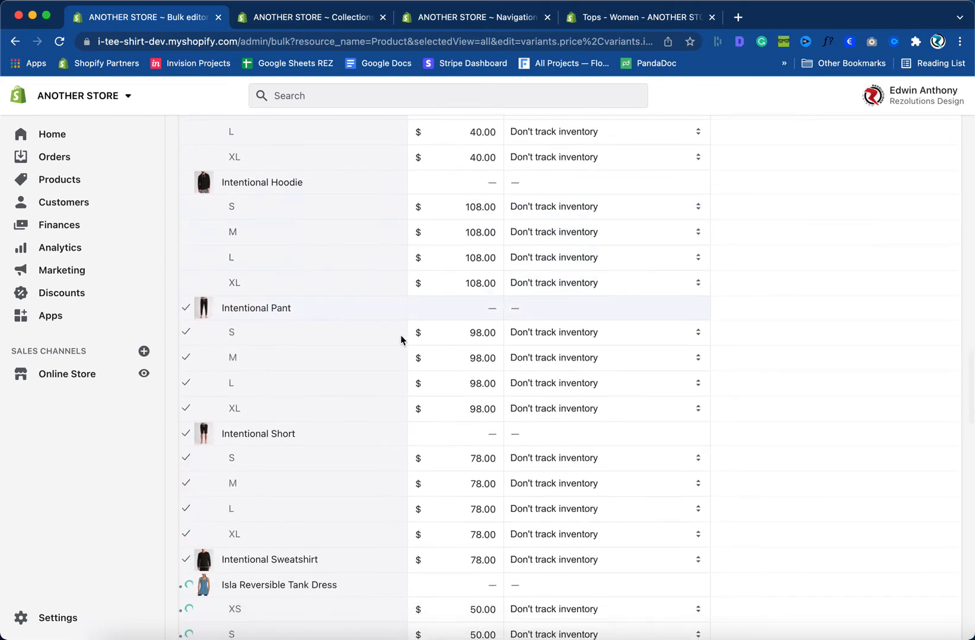
scroll(401, 336, "down", 3)
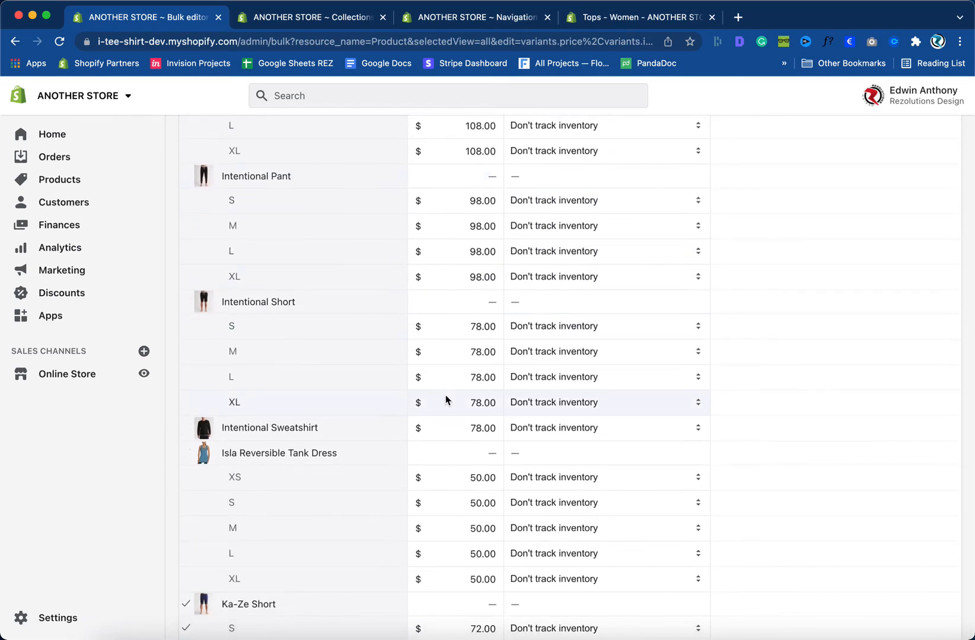
scroll(446, 400, "down", 6)
scroll(445, 400, "down", 2)
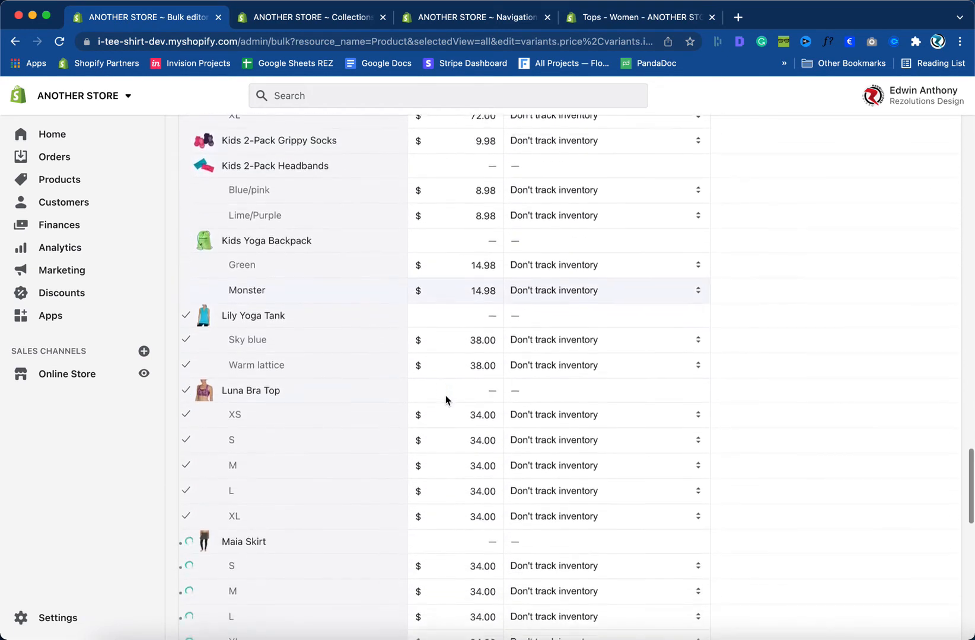
scroll(446, 400, "down", 12)
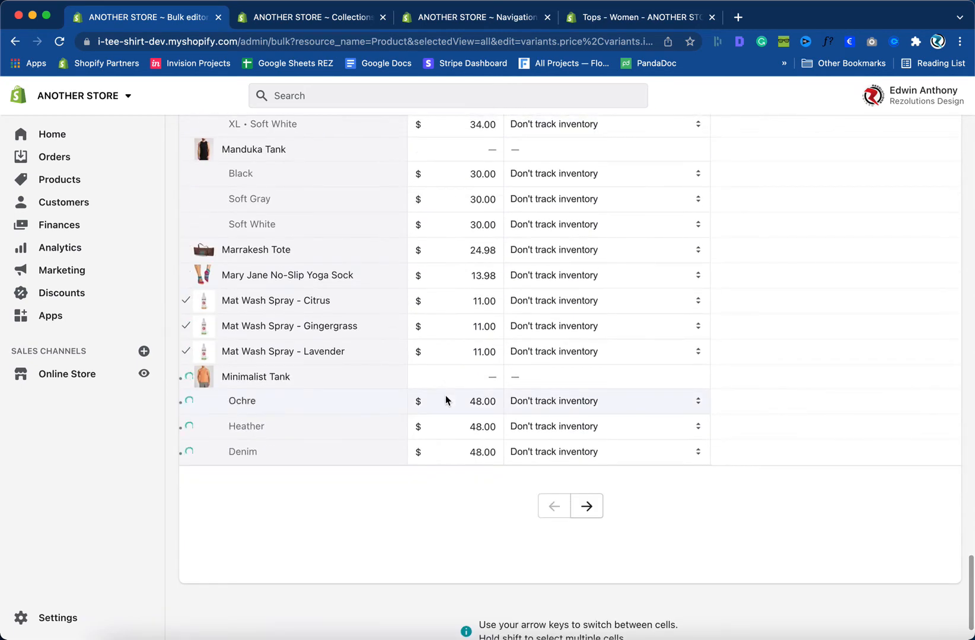
scroll(412, 322, "up", 10)
scroll(413, 322, "up", 10)
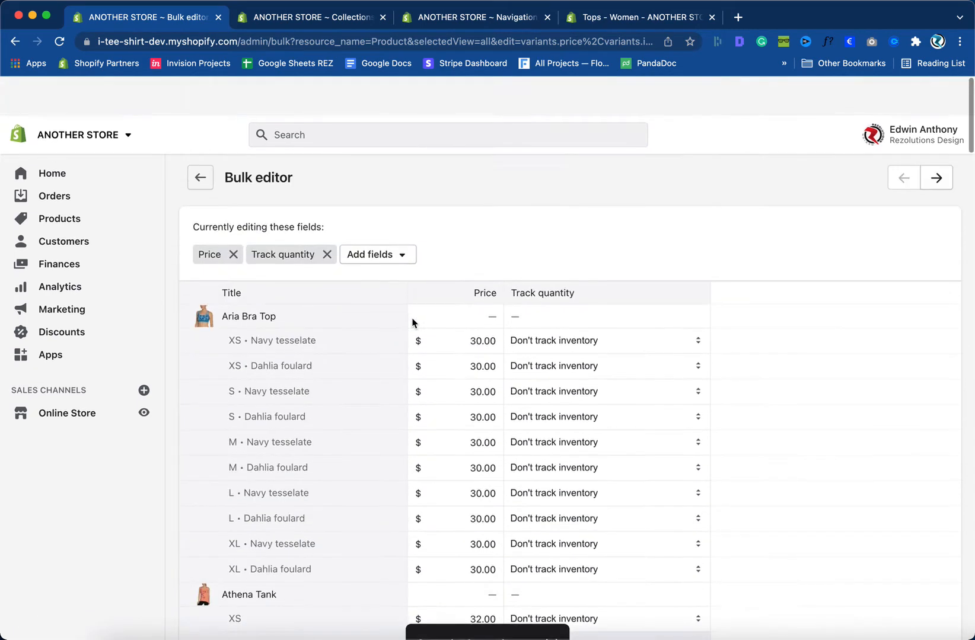
- Leave the bulk editor and return to the product list
left_click(202, 145)
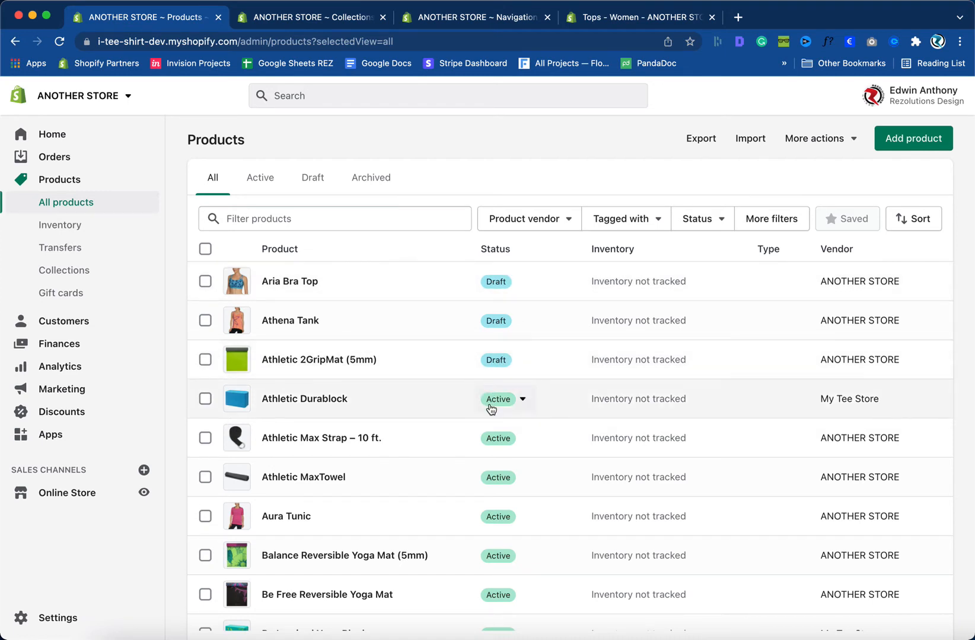
left_click(205, 283)
left_click(205, 331)
left_click(205, 371)
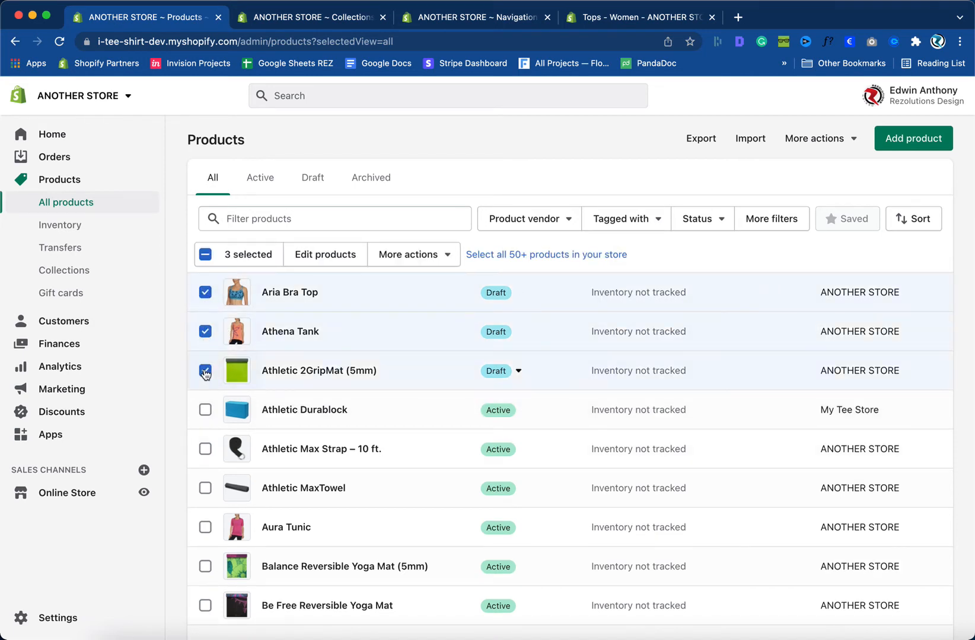
left_click(205, 255)
left_click(539, 255)
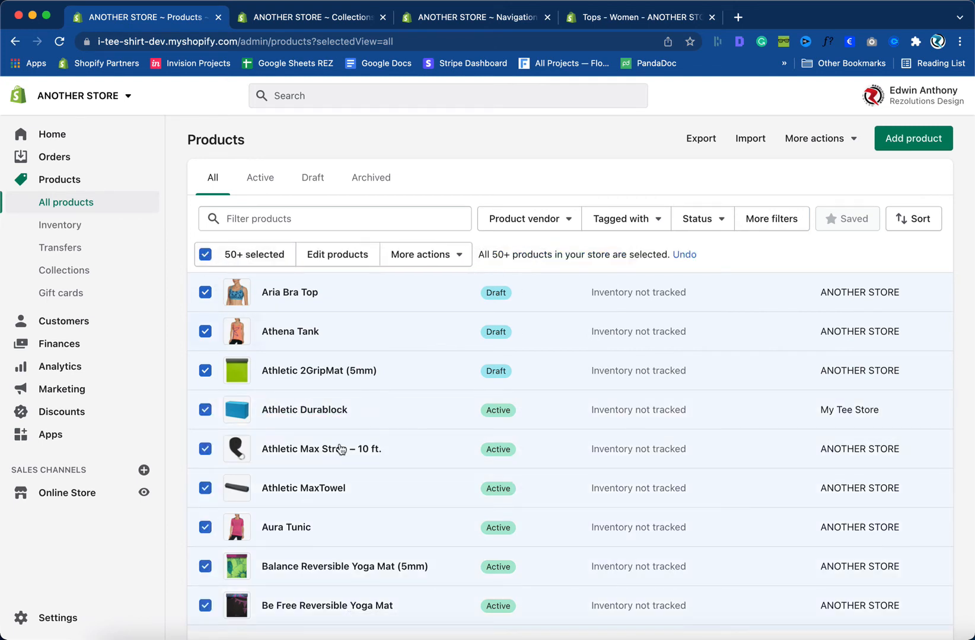
left_click(205, 254)
- Select the draft products Aria Bra Top, Athena Tank and Athletic 2GripMat (5mm) and set them as active
left_click(205, 281)
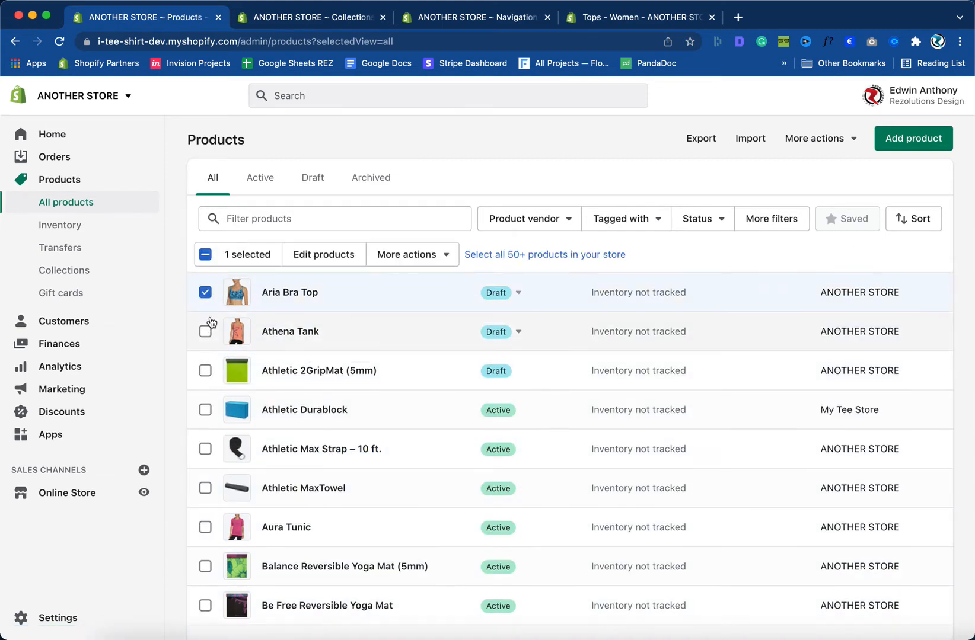
left_click(205, 332)
left_click(205, 370)
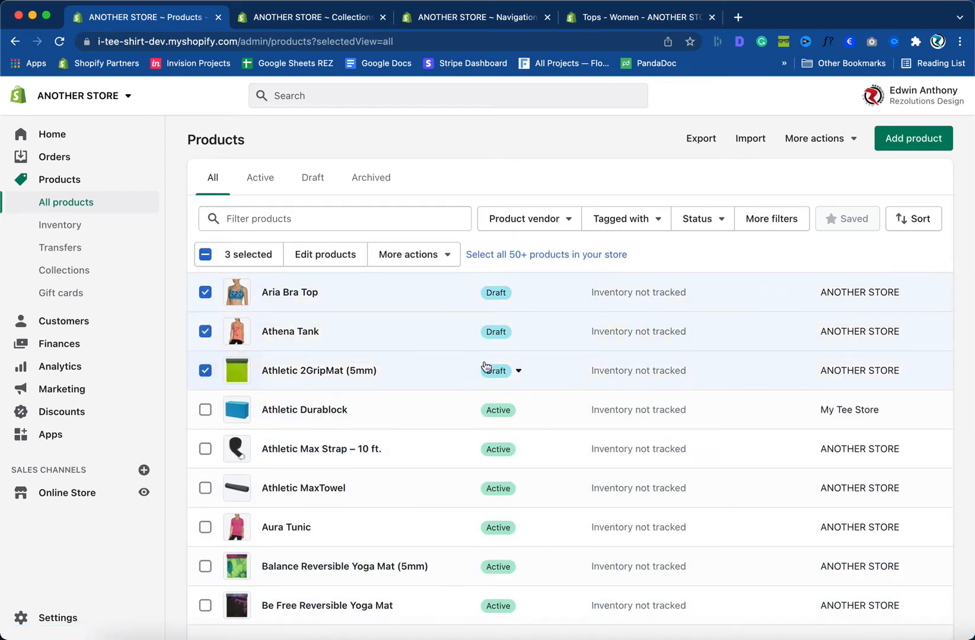
left_click(516, 295)
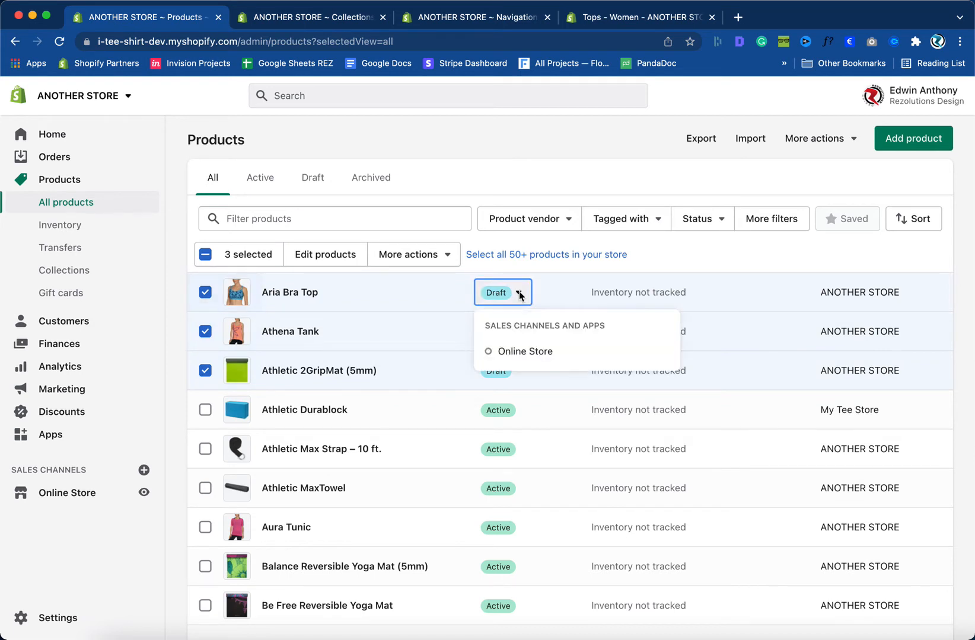
left_click(490, 184)
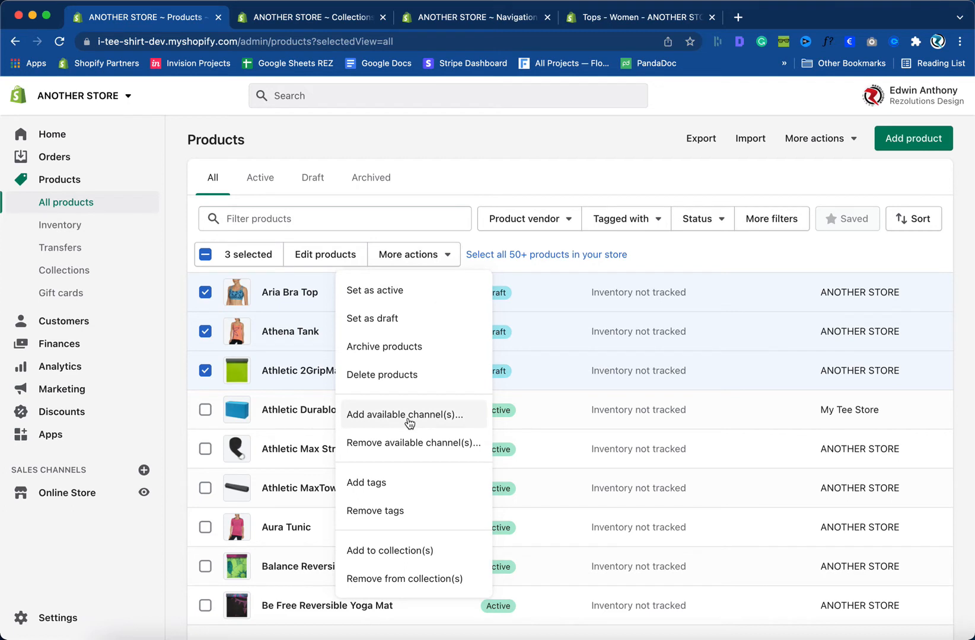
left_click(387, 296)
left_click(634, 411)
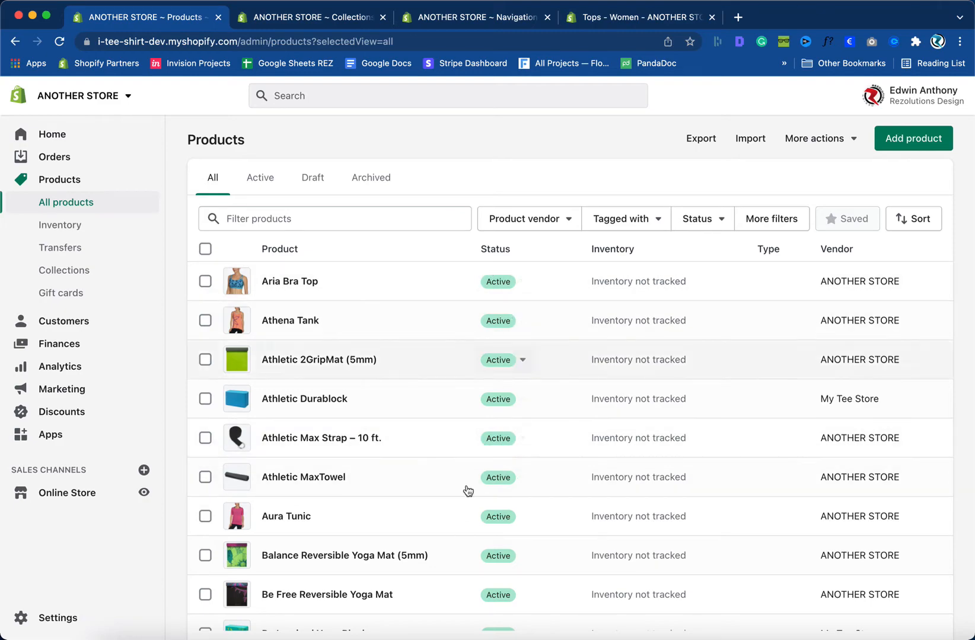
- Check the statuses in the product list and reload the storefront's Tops - Women collection page
scroll(481, 555, "down", 9)
scroll(482, 552, "up", 9)
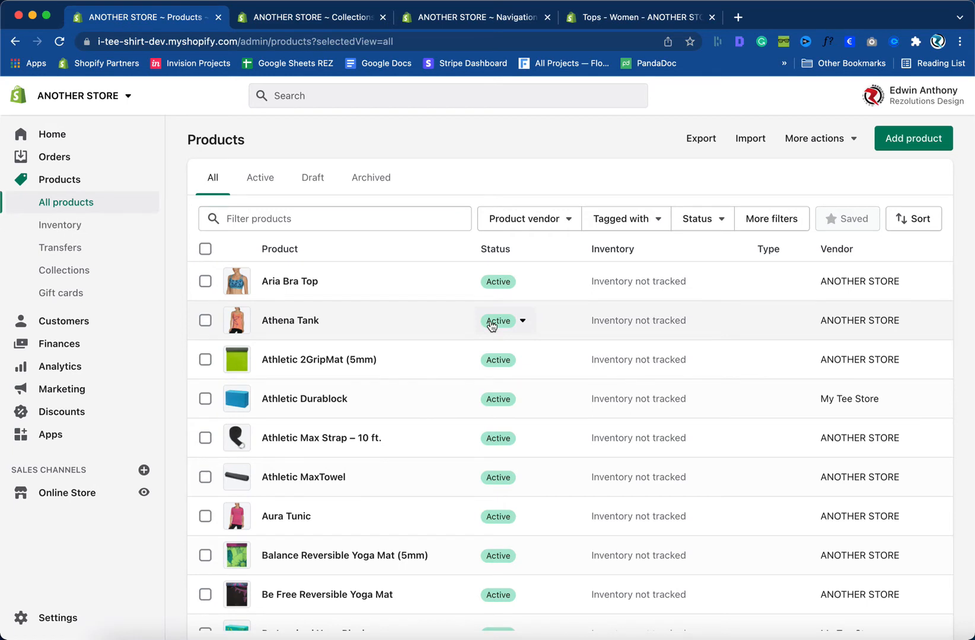
left_click(638, 18)
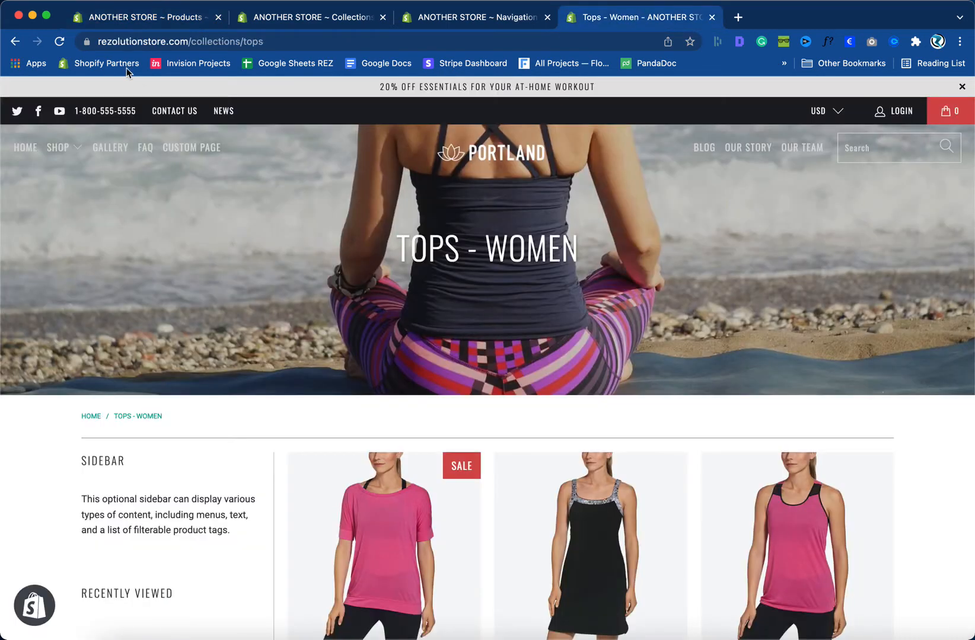
left_click(61, 42)
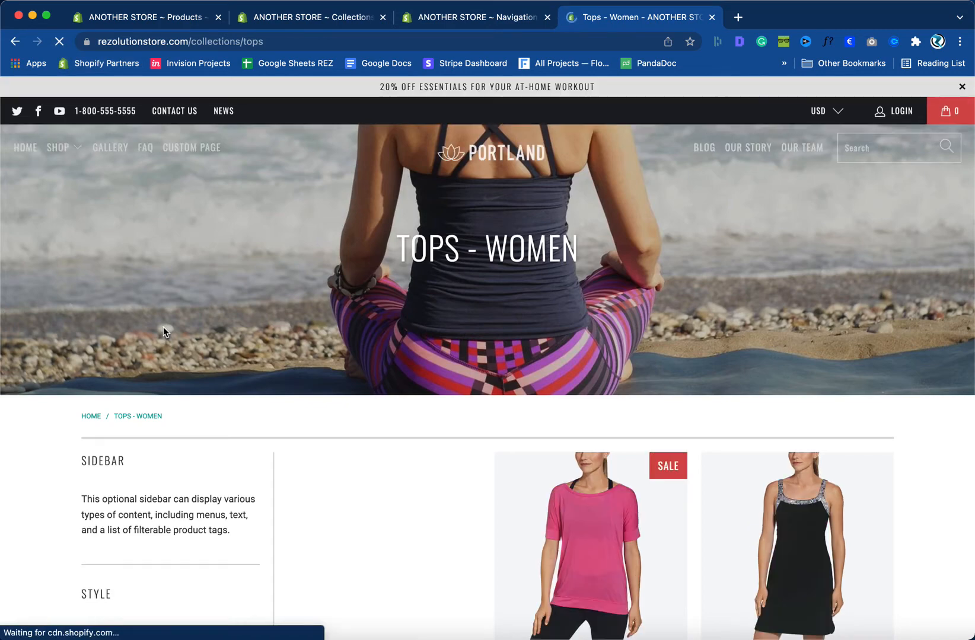
- Dismiss the store preview bar and examine the products displayed in the storefront's Tops - Women collection
scroll(166, 326, "down", 5)
scroll(167, 330, "down", 1)
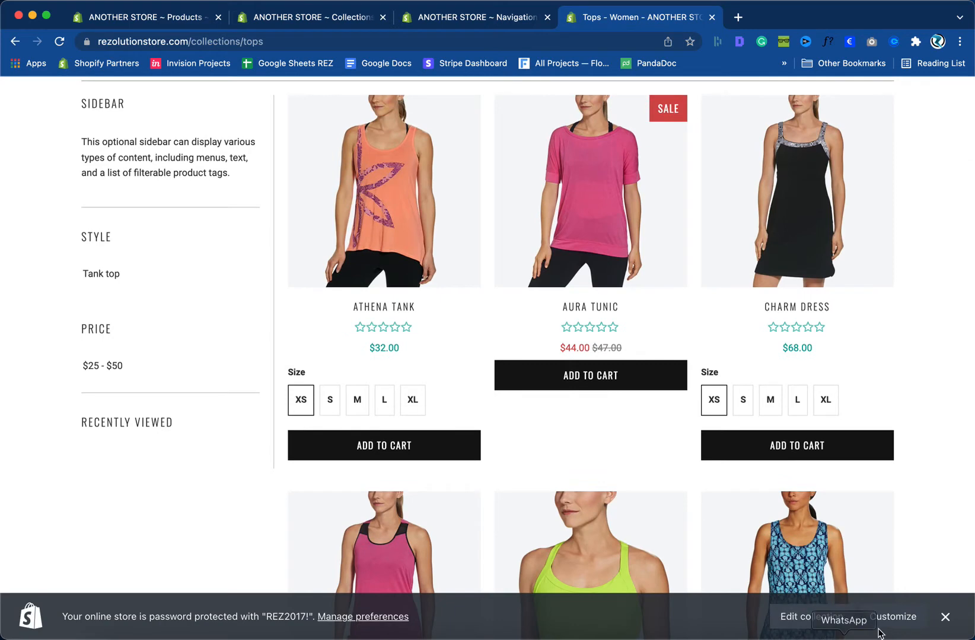
left_click(945, 616)
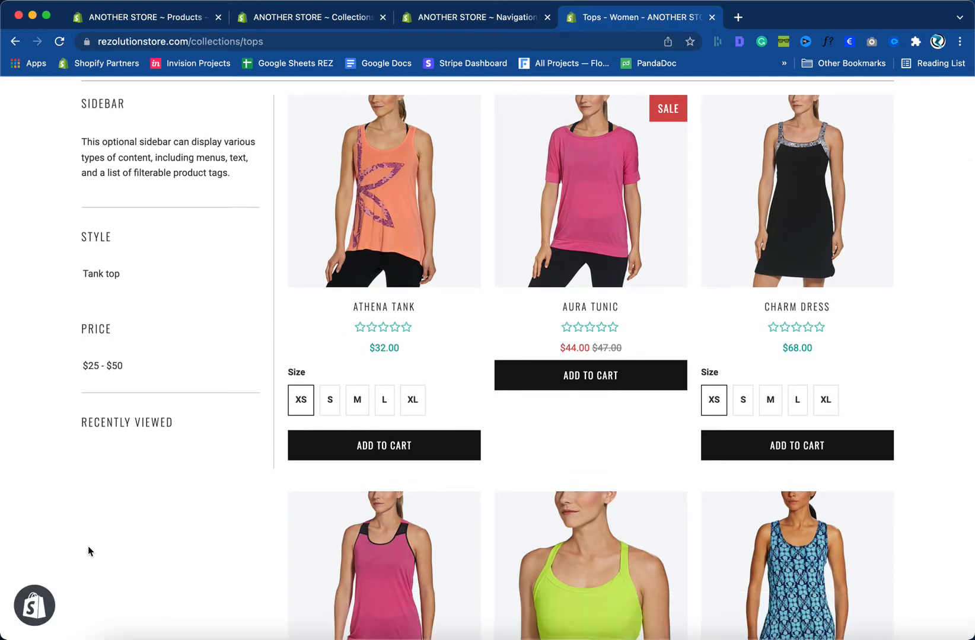
scroll(90, 547, "down", 5)
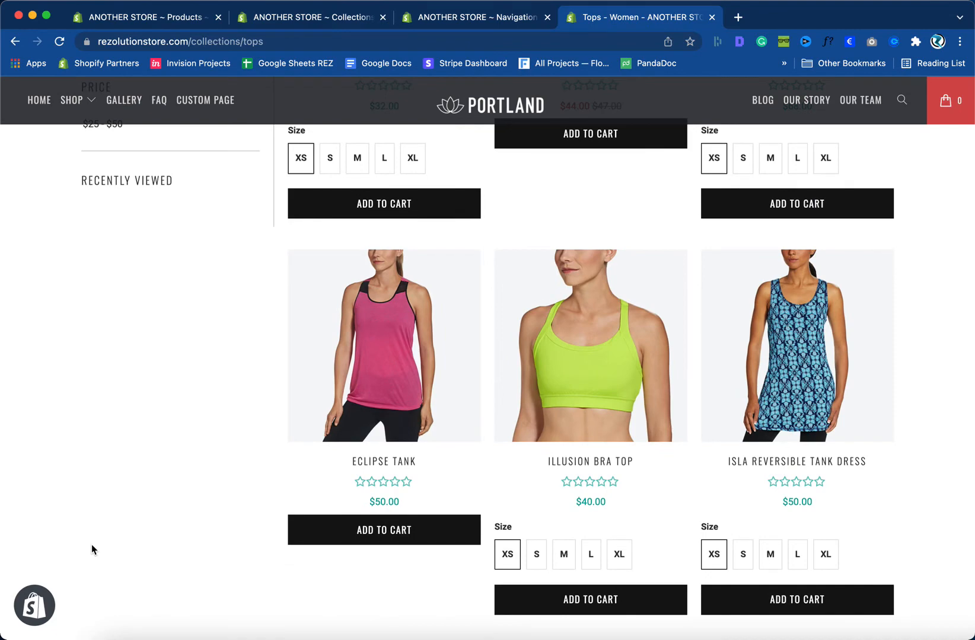
scroll(91, 546, "up", 12)
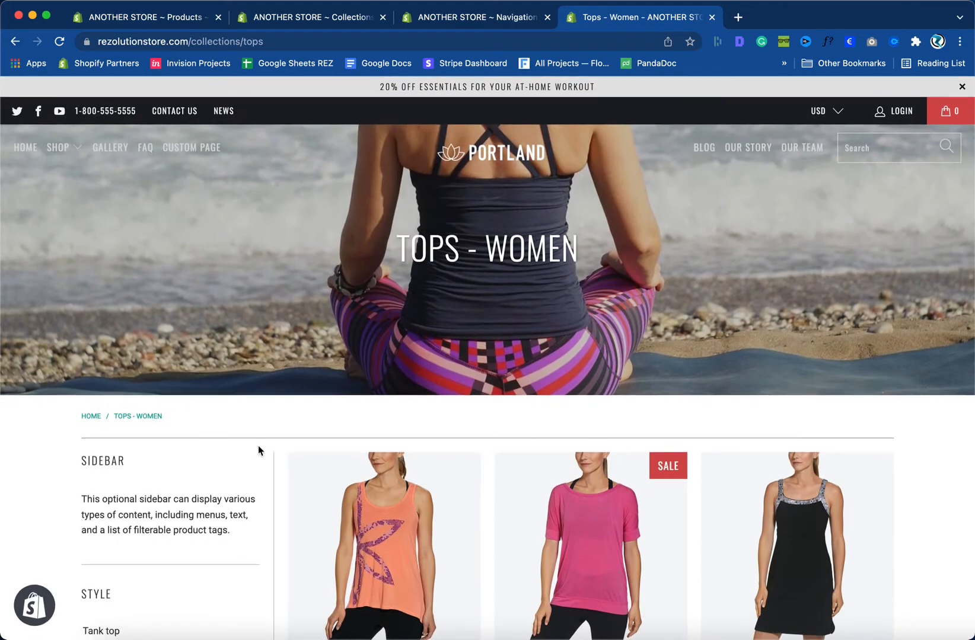
scroll(265, 439, "down", 10)
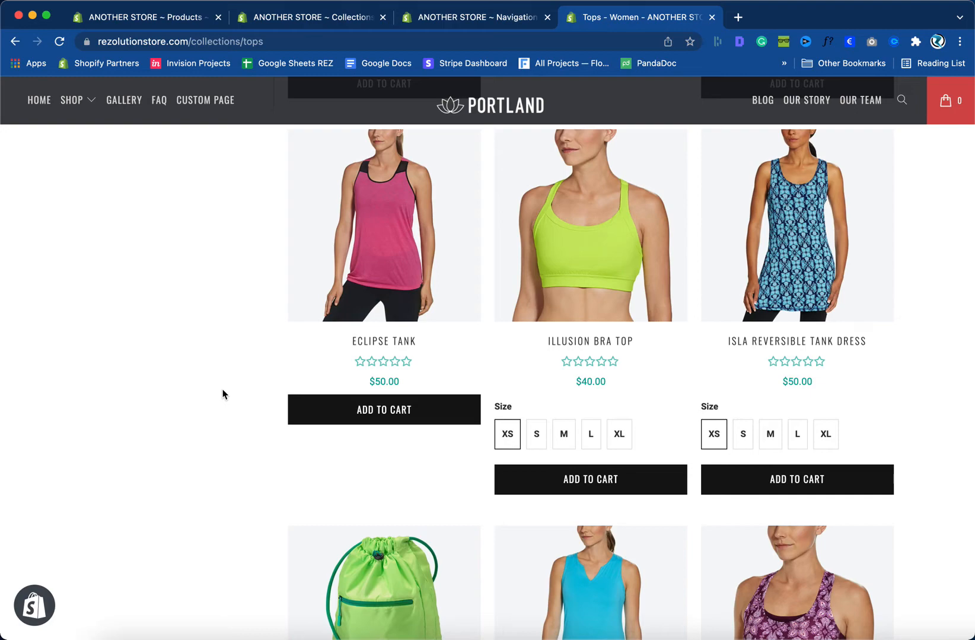
scroll(223, 394, "up", 10)
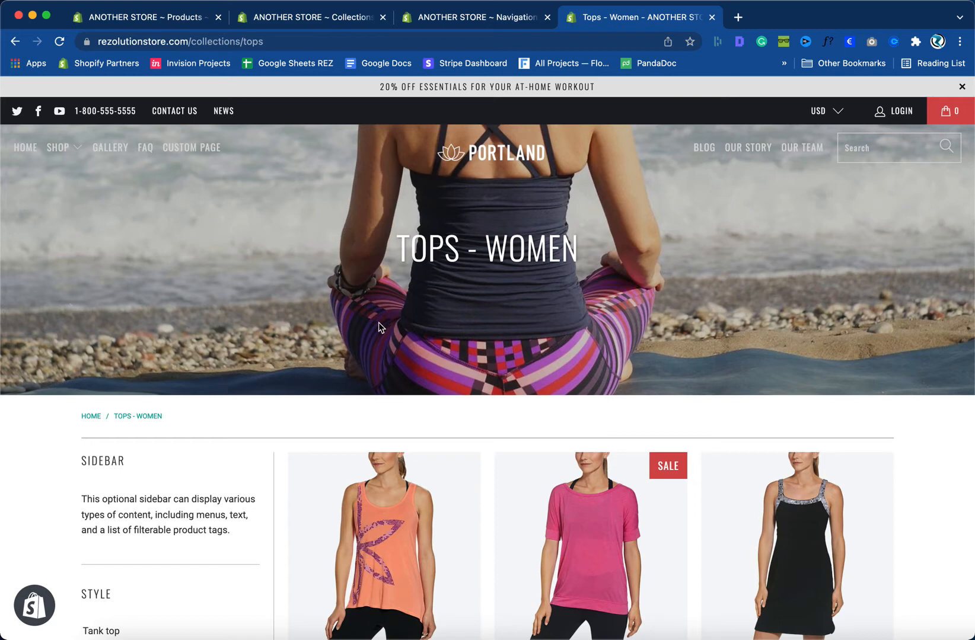
- Show all products in the existing Collections browser tab and open the Collections page in a separate new tab
left_click(311, 17)
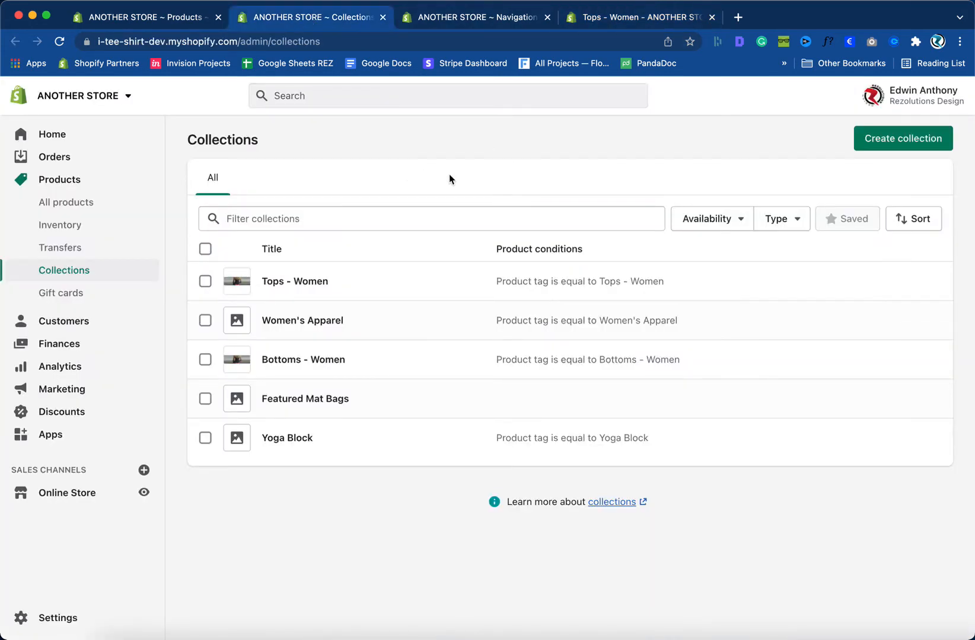
left_click(452, 24)
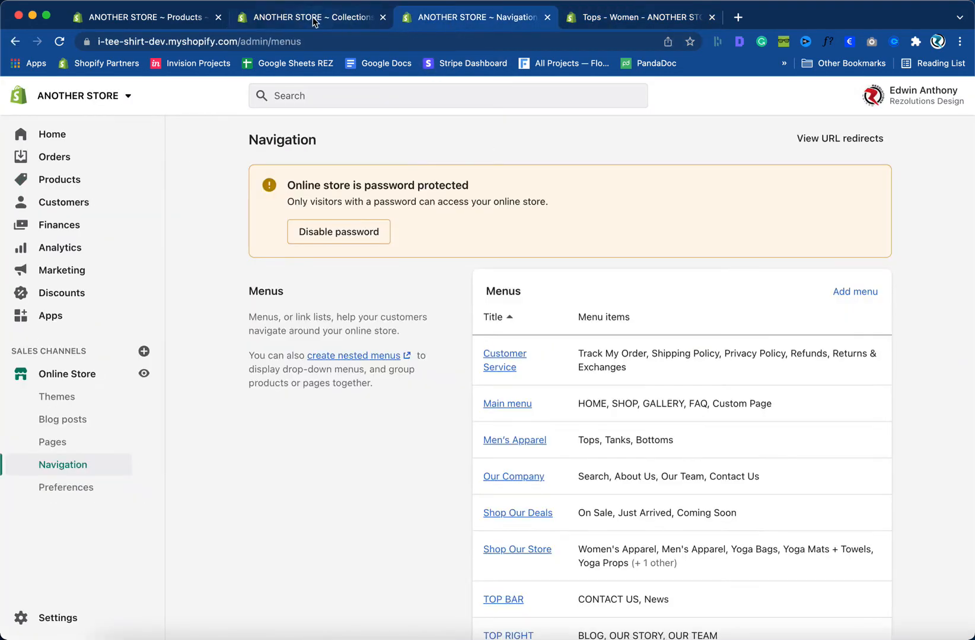
left_click(311, 22)
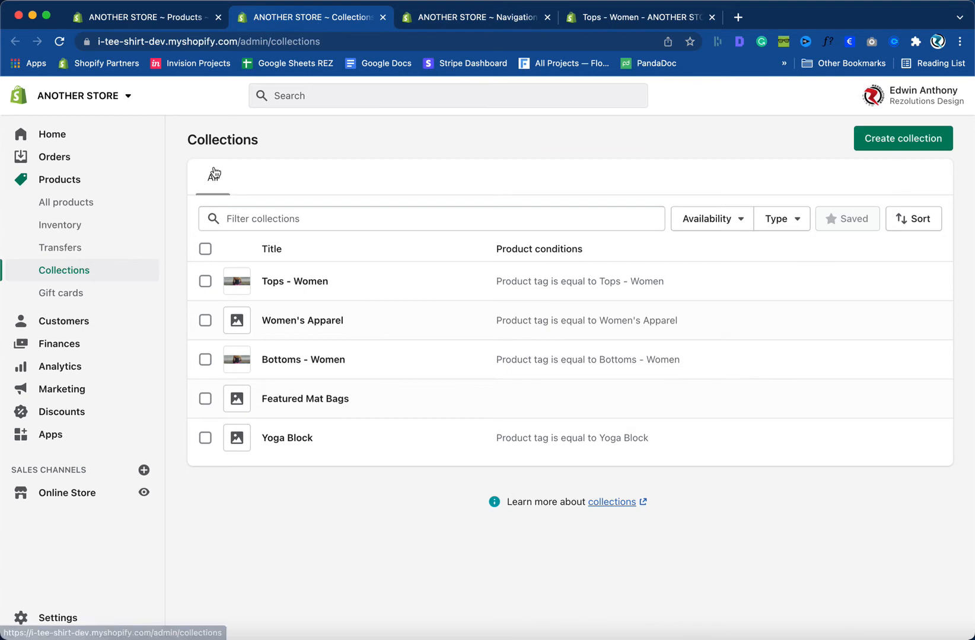
left_click(82, 205)
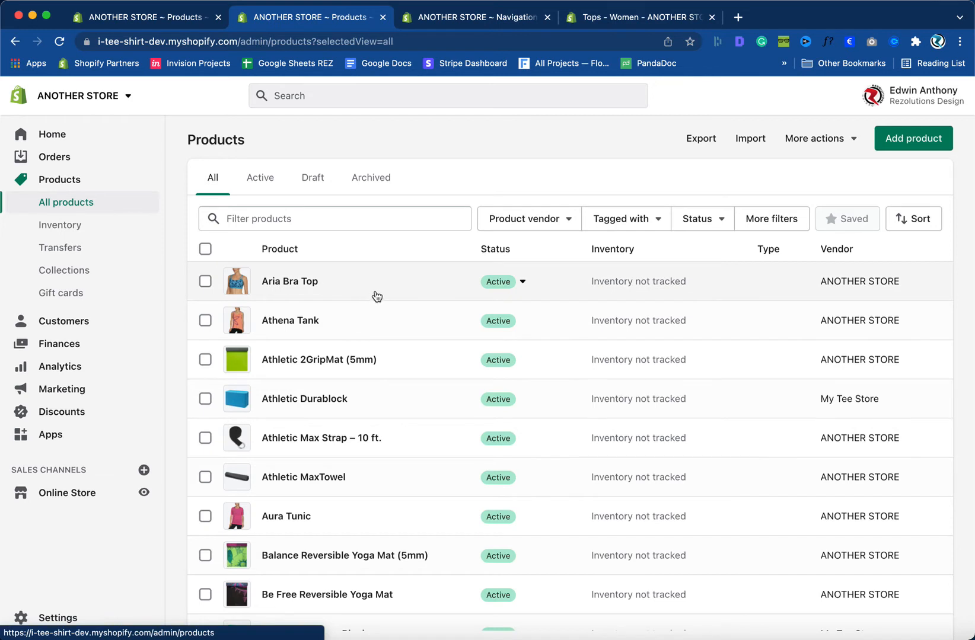
right_click(81, 274)
left_click(351, 115)
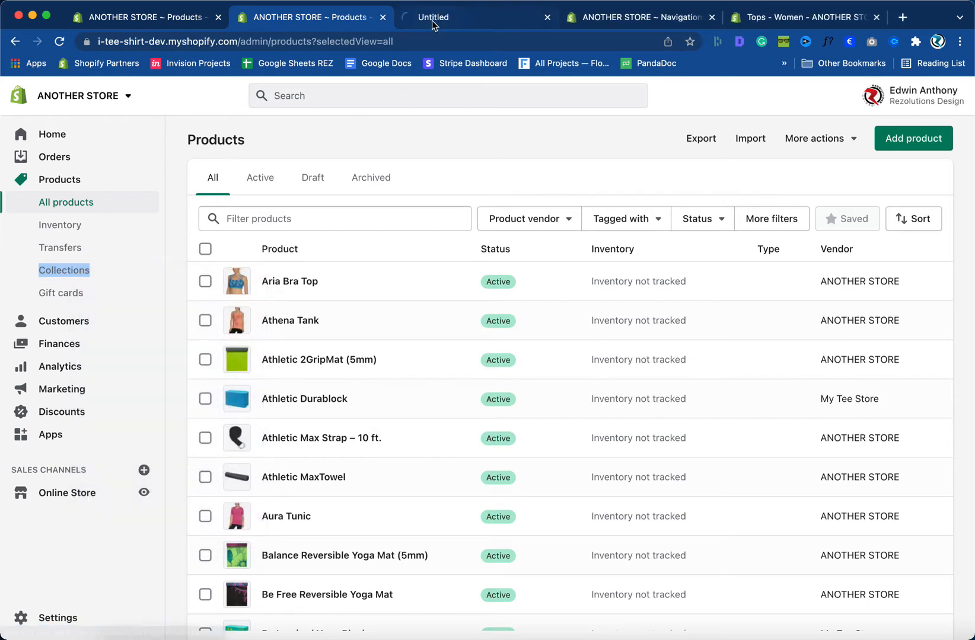
left_click(438, 20)
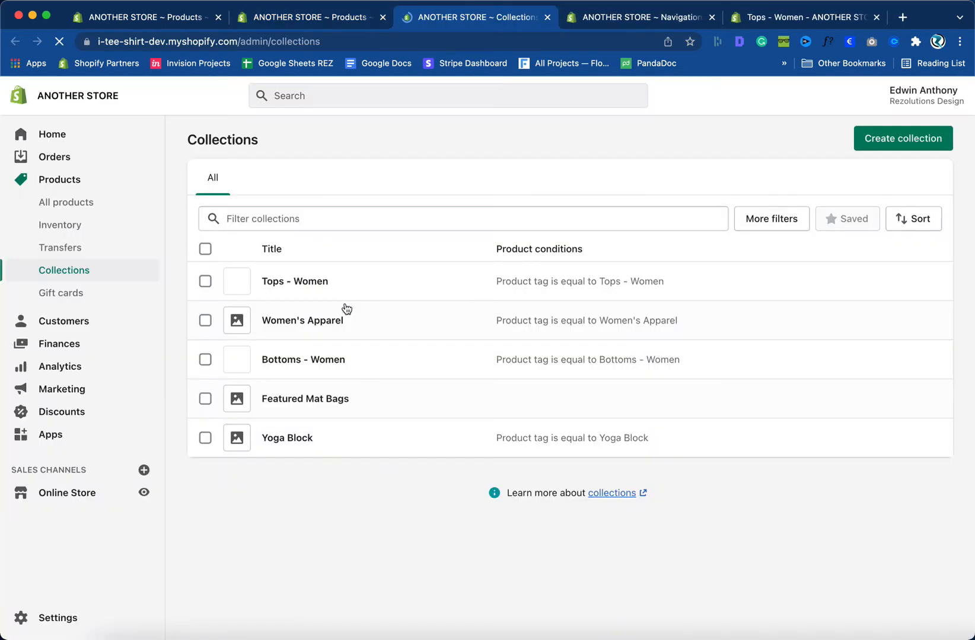
left_click(305, 25)
left_click(435, 19)
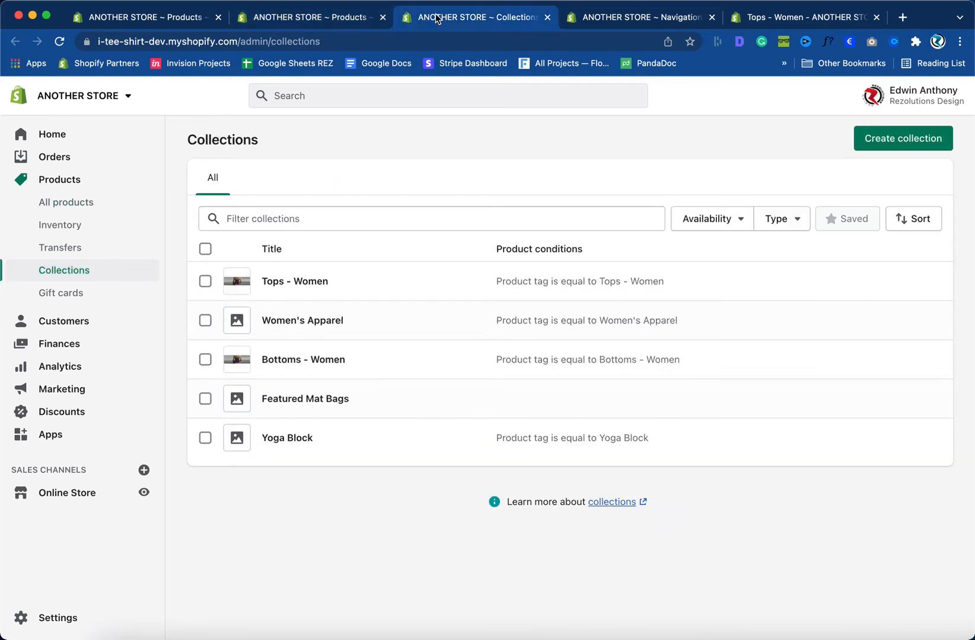
- Open the online store's Navigation page starting from the admin home, review its menus and return to the Tops - Women storefront page
left_click(590, 21)
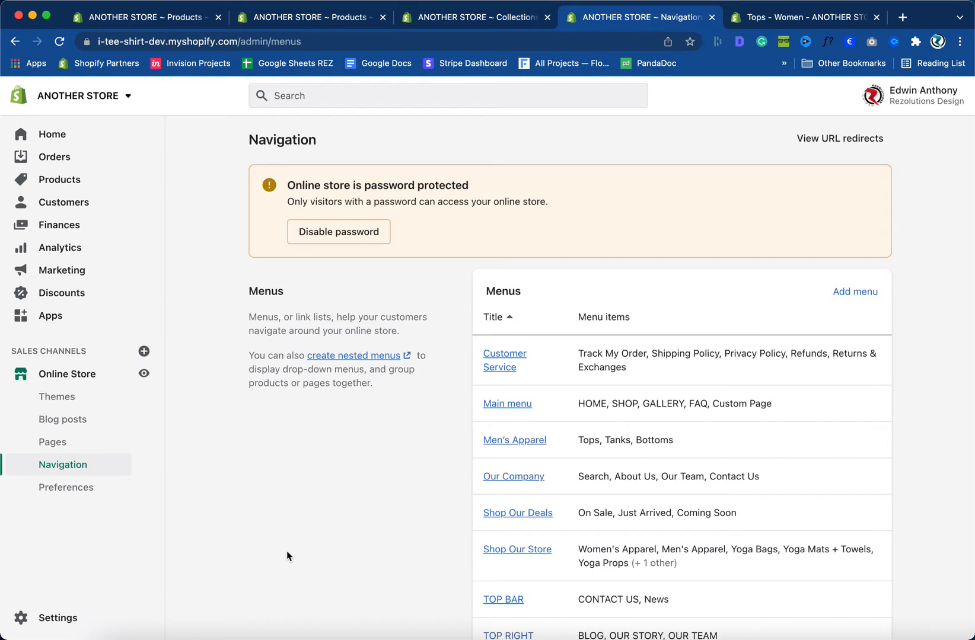
left_click(51, 135)
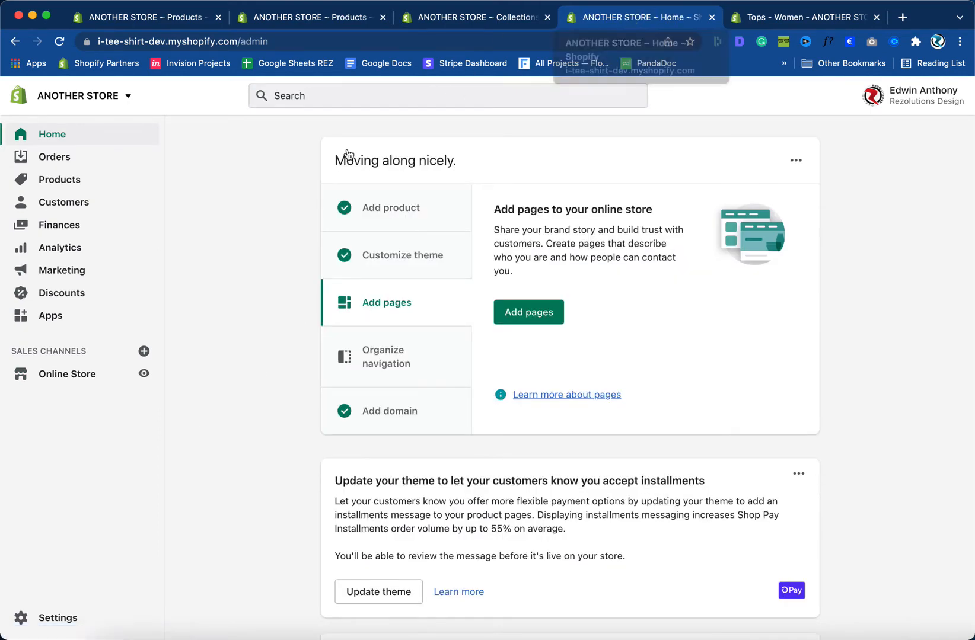
left_click(62, 380)
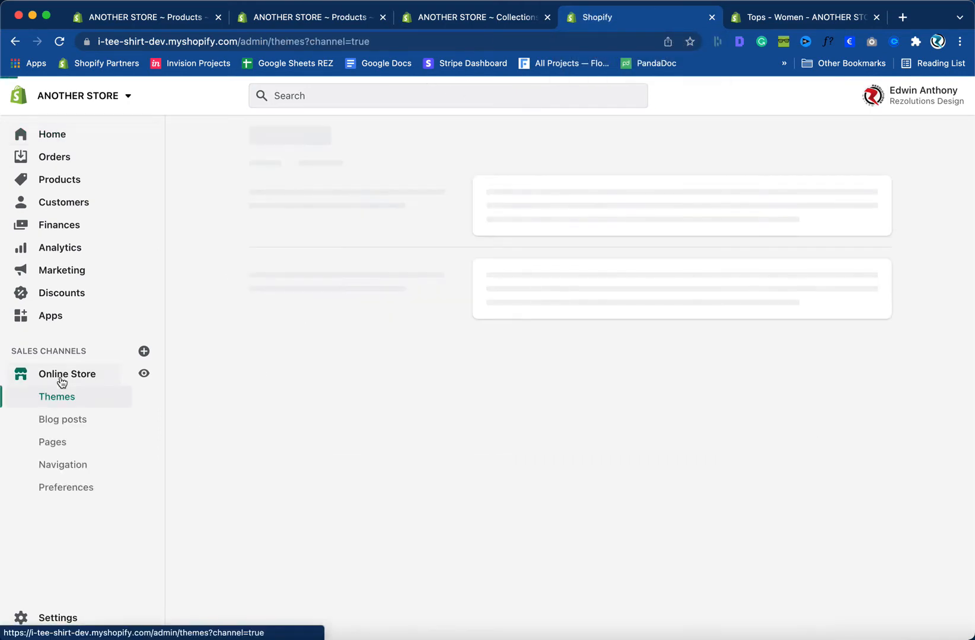
left_click(75, 465)
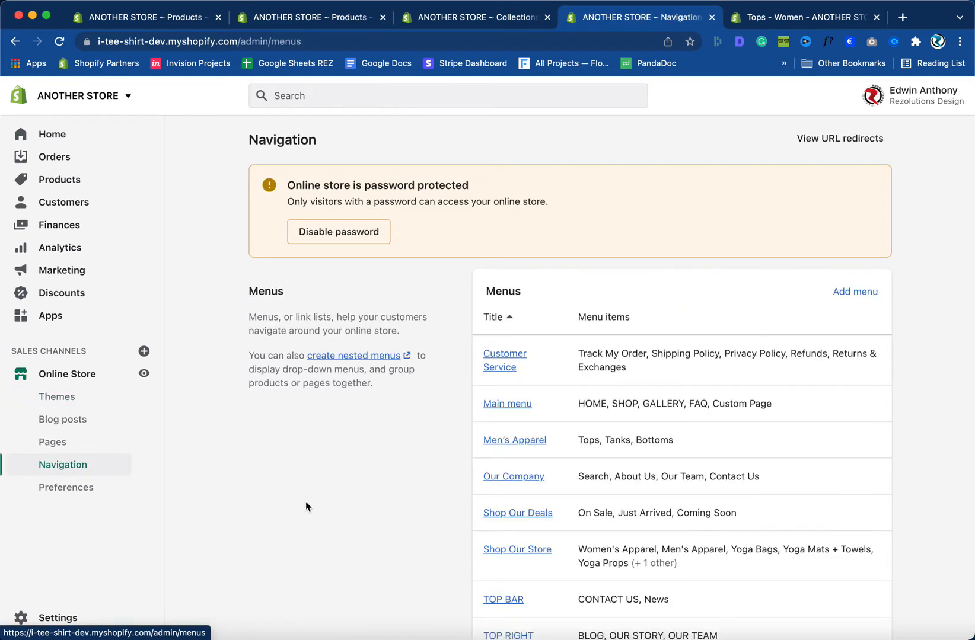
scroll(304, 500, "down", 2)
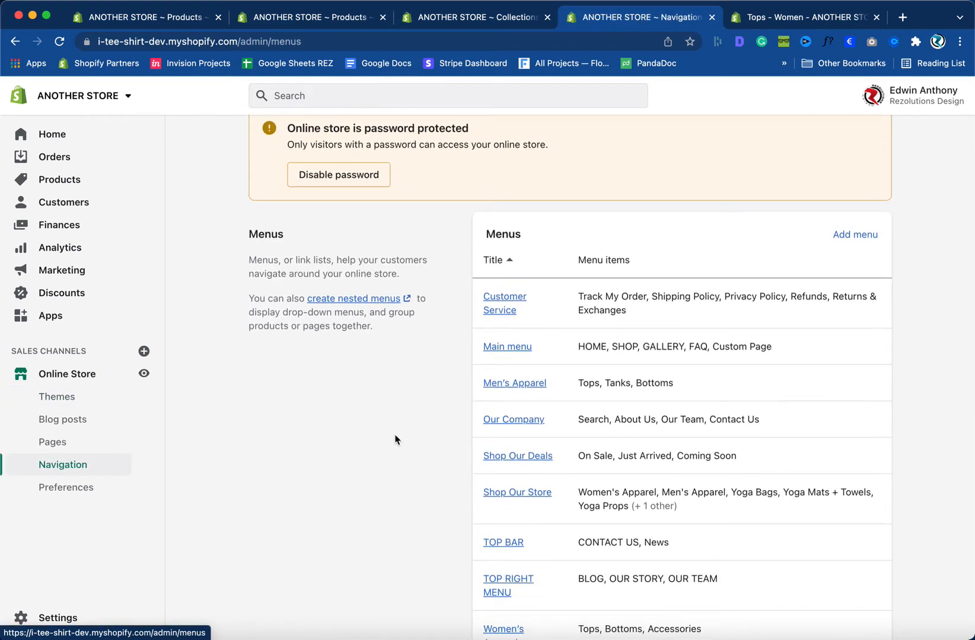
left_click(738, 19)
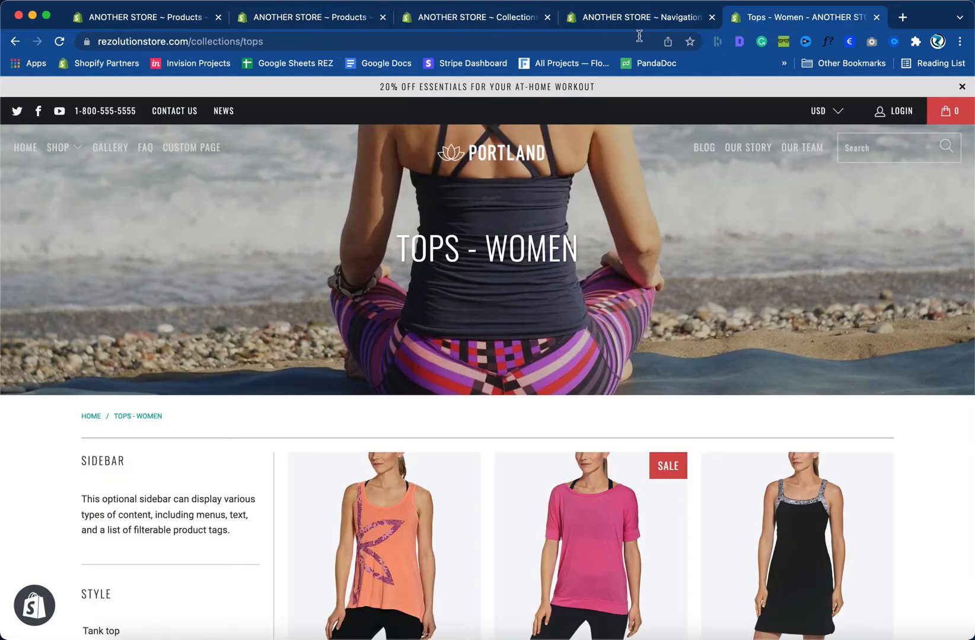
- Switch to the Rezolutions Design YouTube channel and look over its New to Shopify tutorials and uploads
left_click(340, 16)
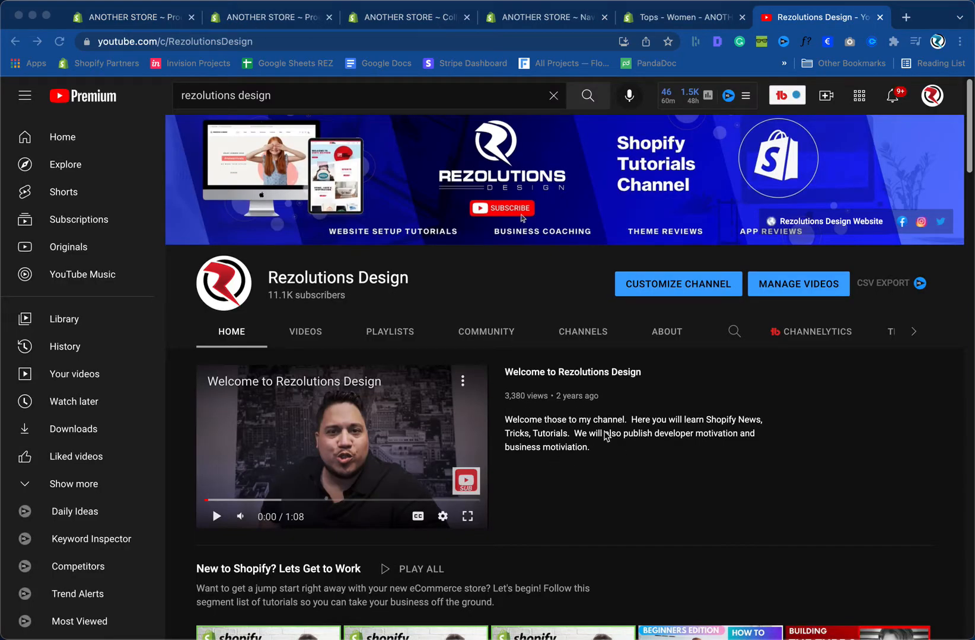
scroll(561, 407, "down", 7)
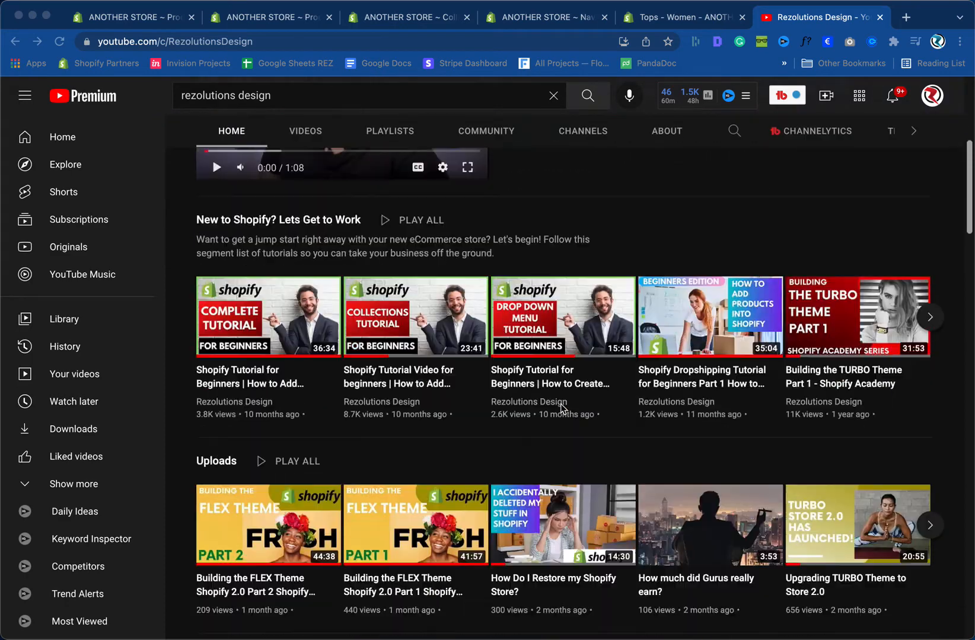
scroll(562, 407, "up", 1)
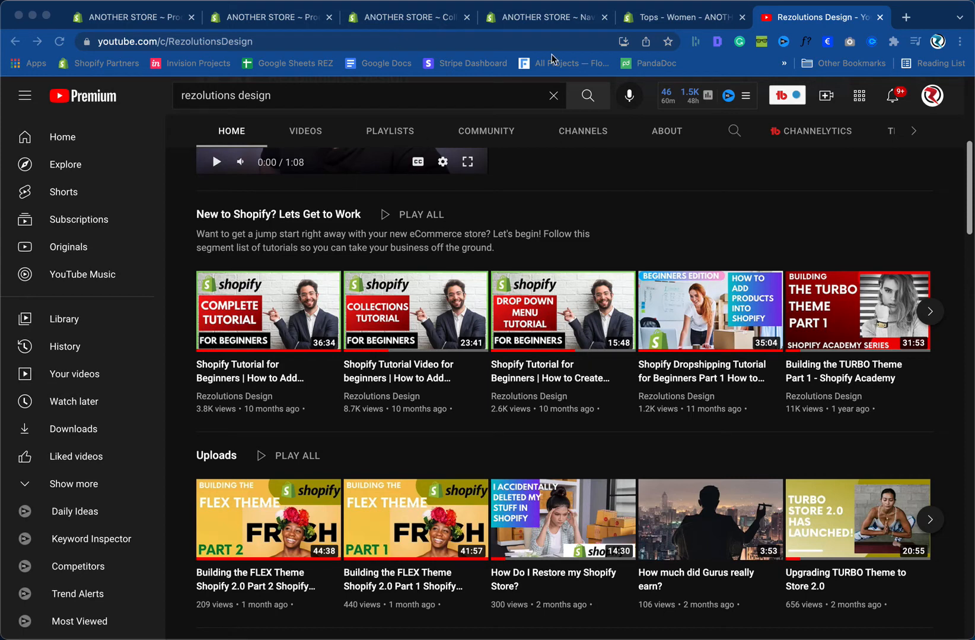
- Revisit the product list and collections, check the matching collections tutorial on the YouTube channel, and return to the Collections page
left_click(295, 21)
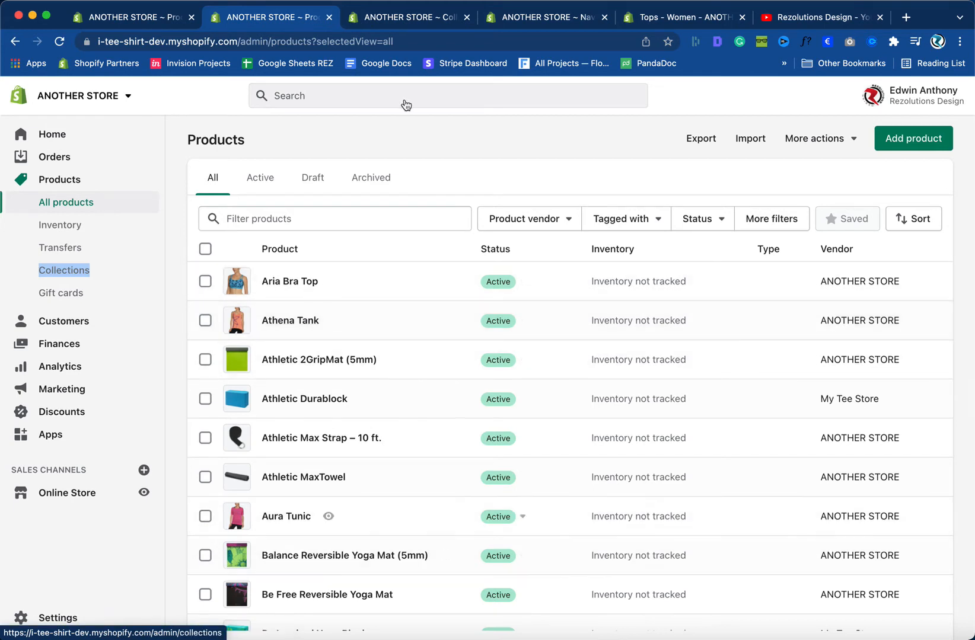
left_click(394, 18)
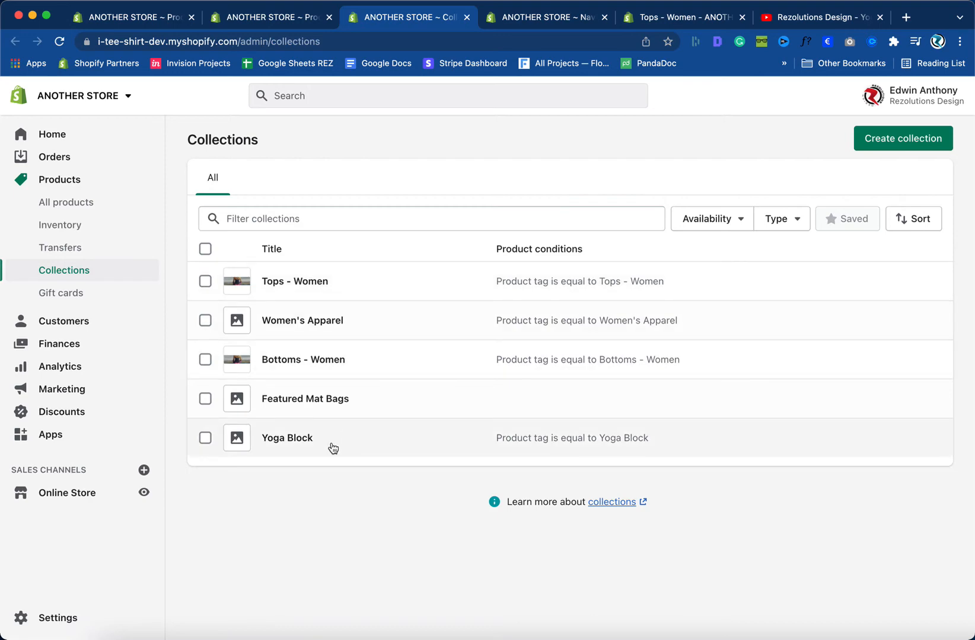
left_click(771, 17)
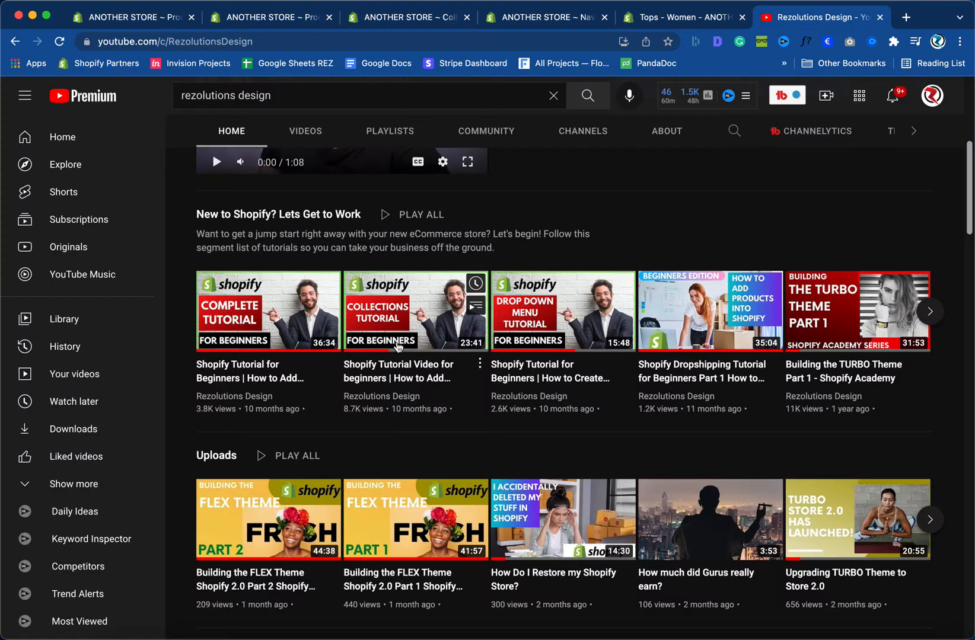
left_click(419, 26)
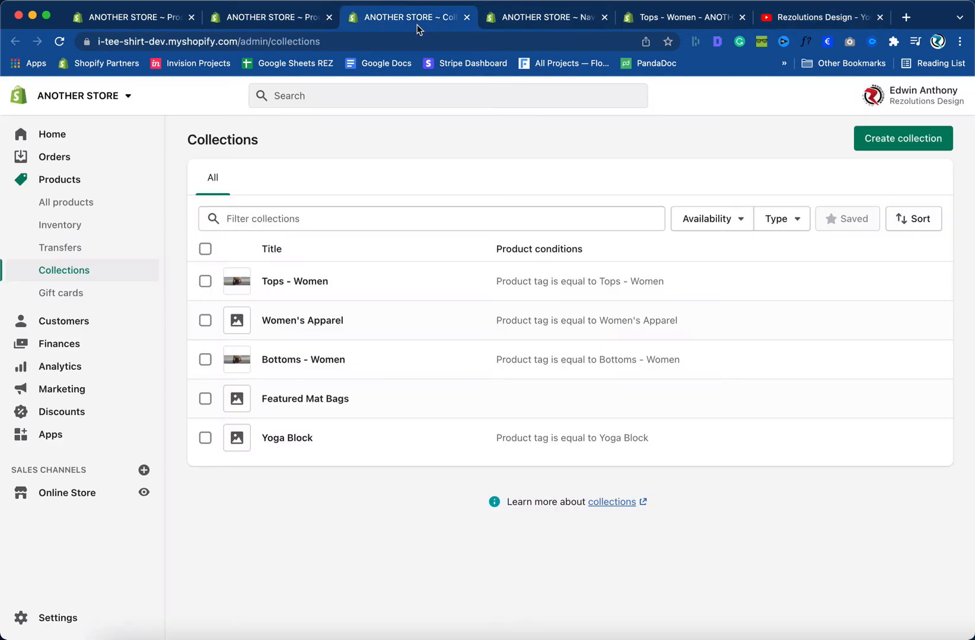
- Open the Tops - Women collection and examine its product tag condition and the products it includes
left_click(309, 289)
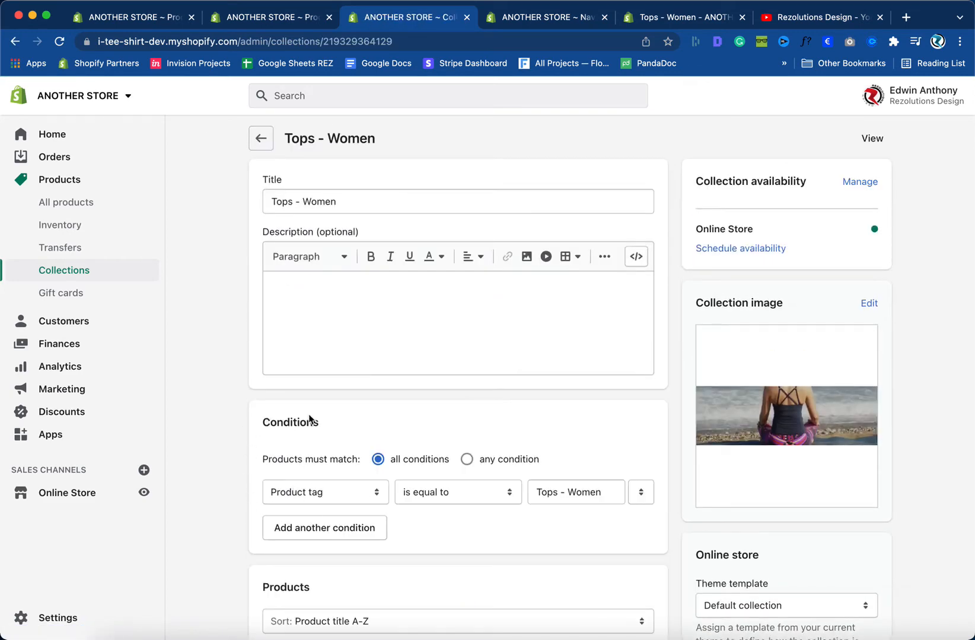
scroll(315, 459, "down", 5)
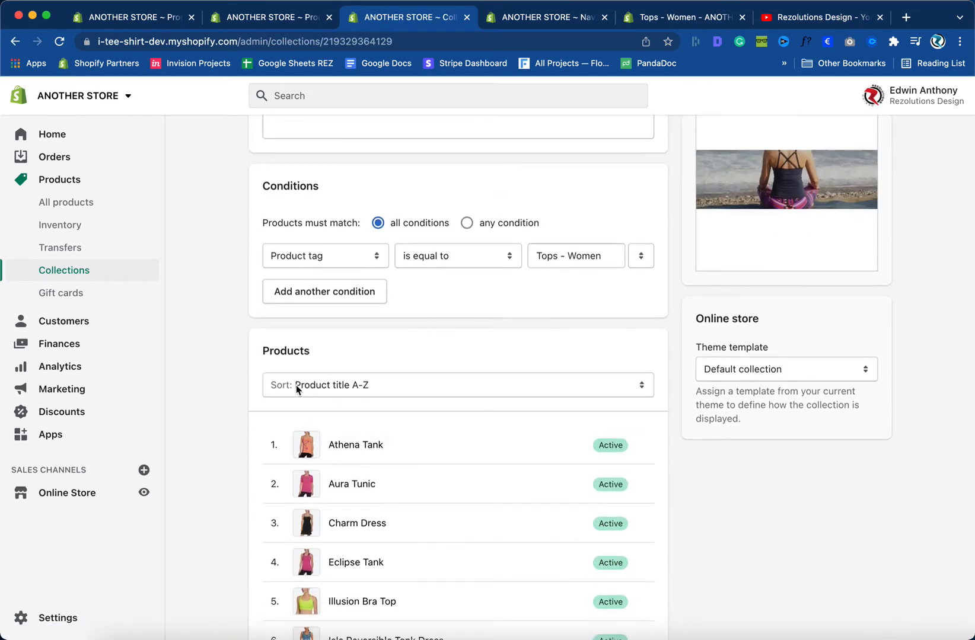
scroll(289, 390, "up", 4)
scroll(289, 390, "down", 2)
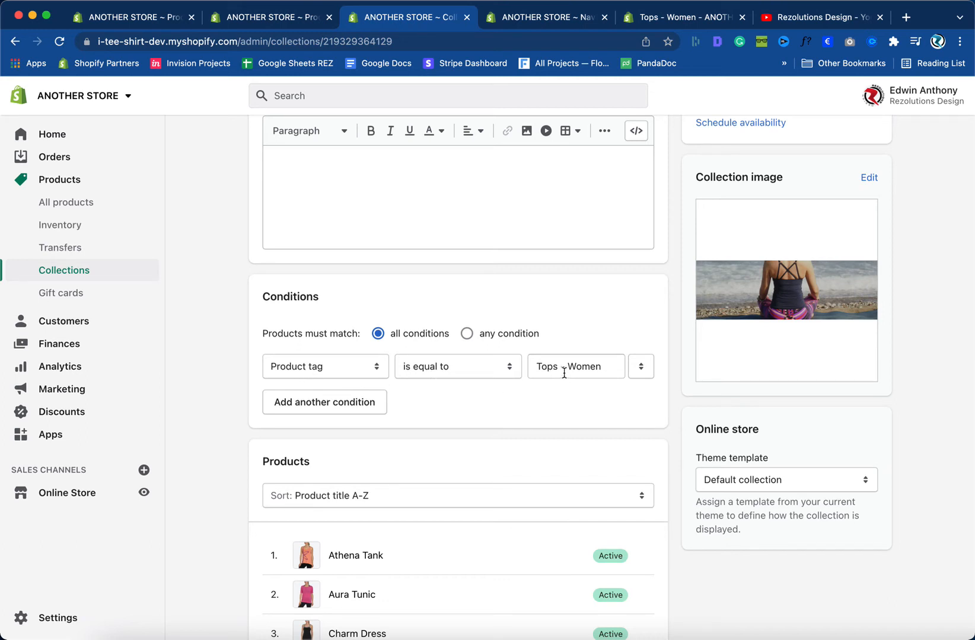
scroll(305, 481, "down", 4)
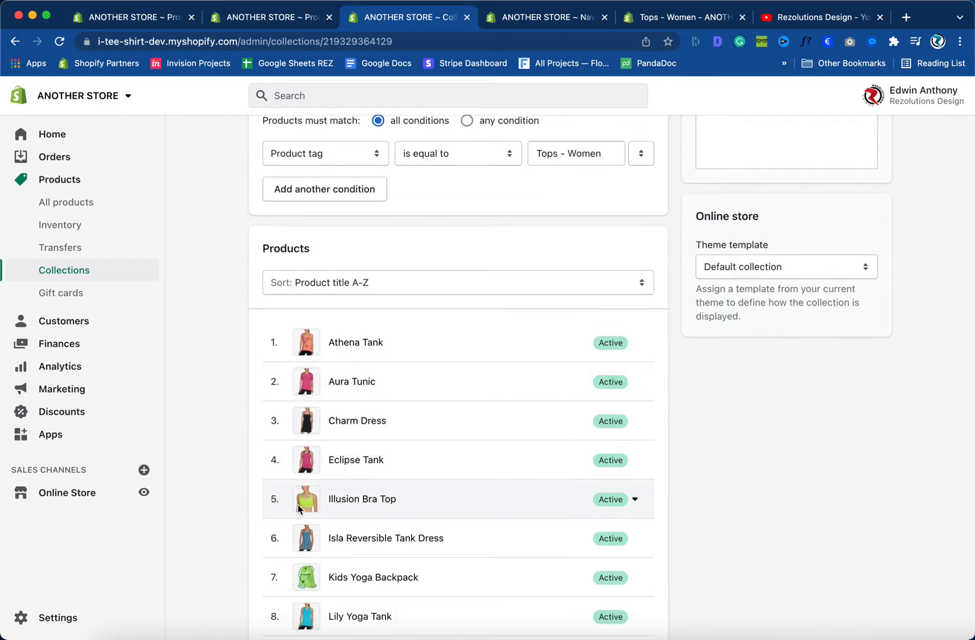
scroll(296, 505, "up", 6)
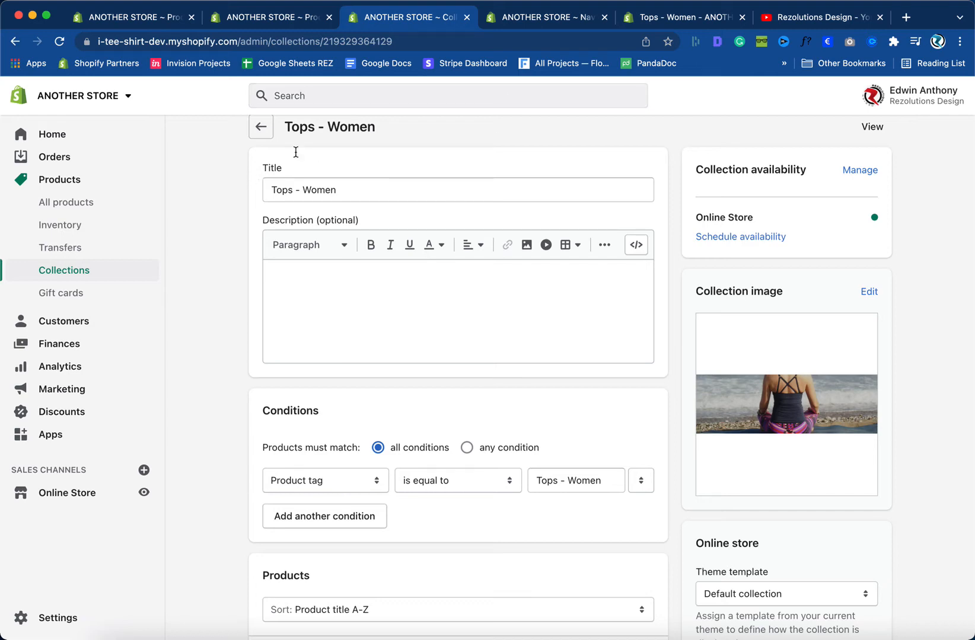
scroll(257, 353, "down", 5)
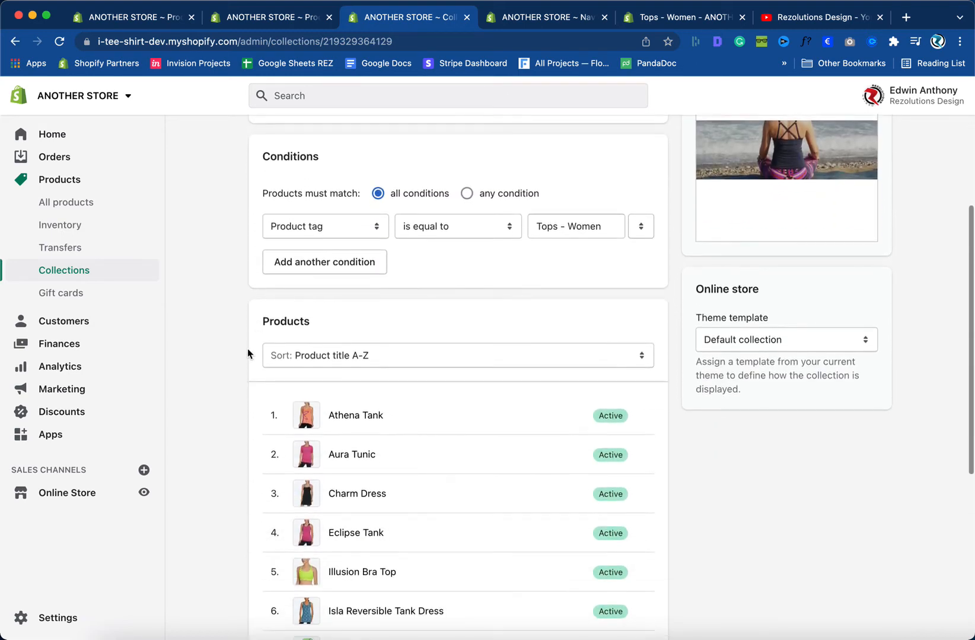
- Copy the Tops - Women value from the collection's product tag condition
scroll(250, 355, "up", 3)
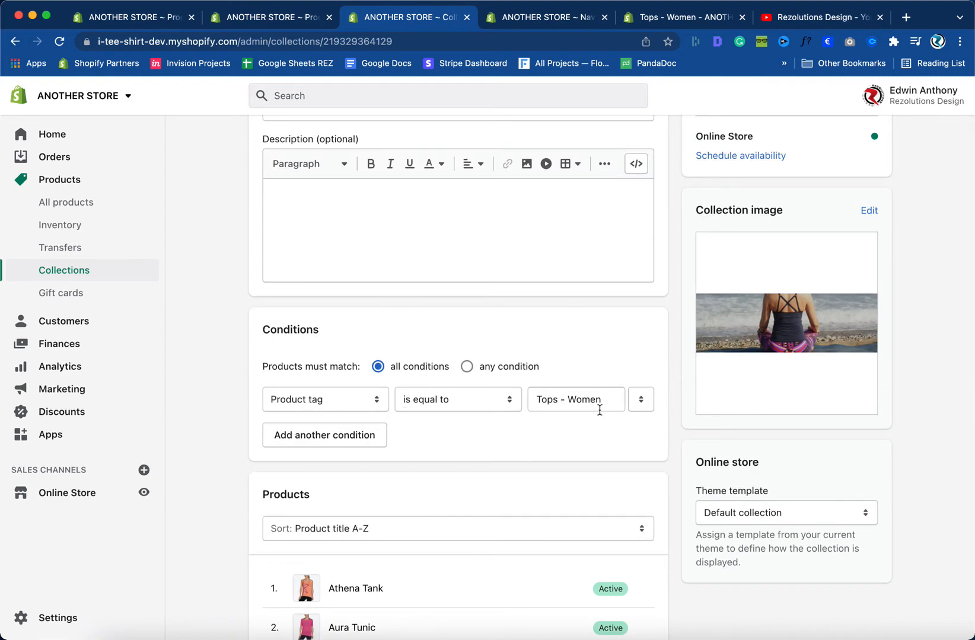
triple_click(573, 400)
right_click(573, 401)
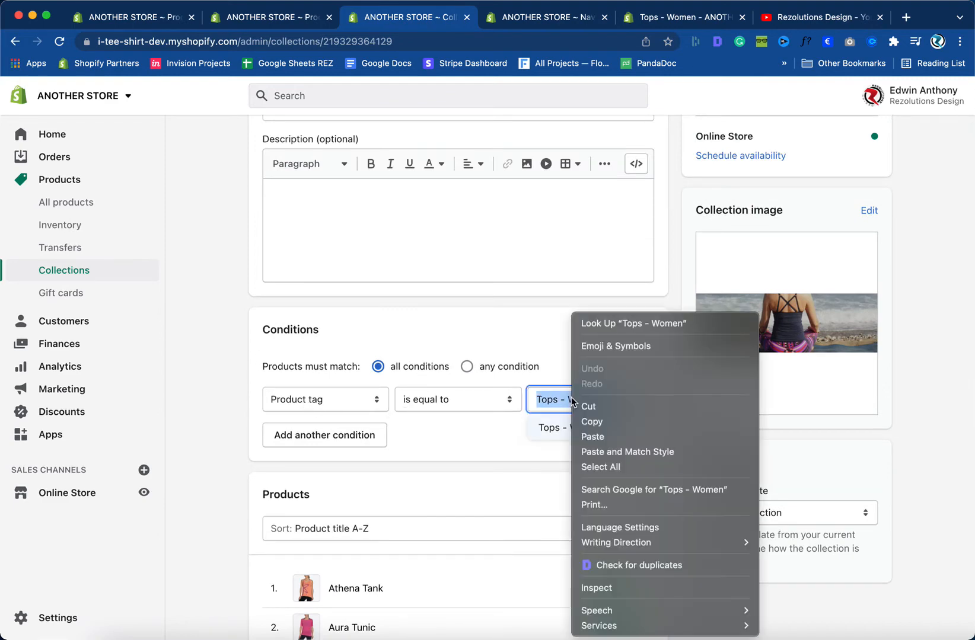
left_click(584, 422)
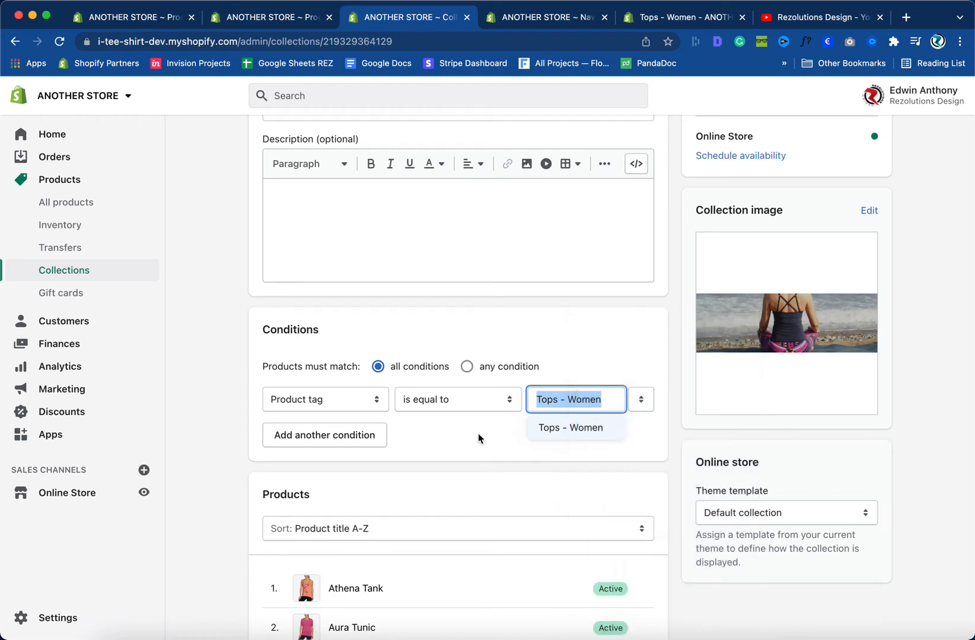
left_click(478, 433)
scroll(502, 431, "up", 3)
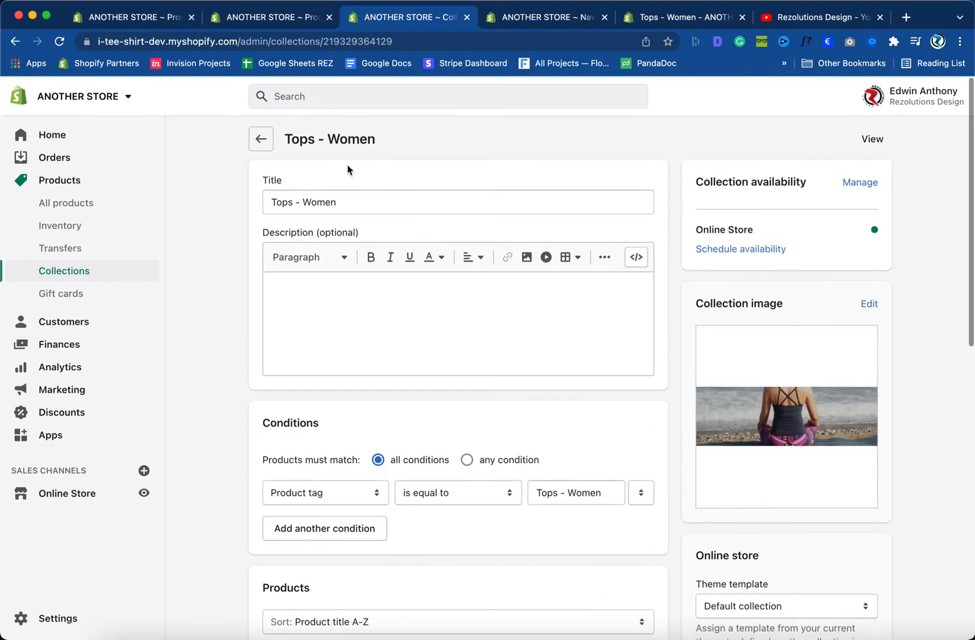
- Look at the Tops - Women storefront page, return to the collection in the admin and copy its condition's tag value again
left_click(692, 23)
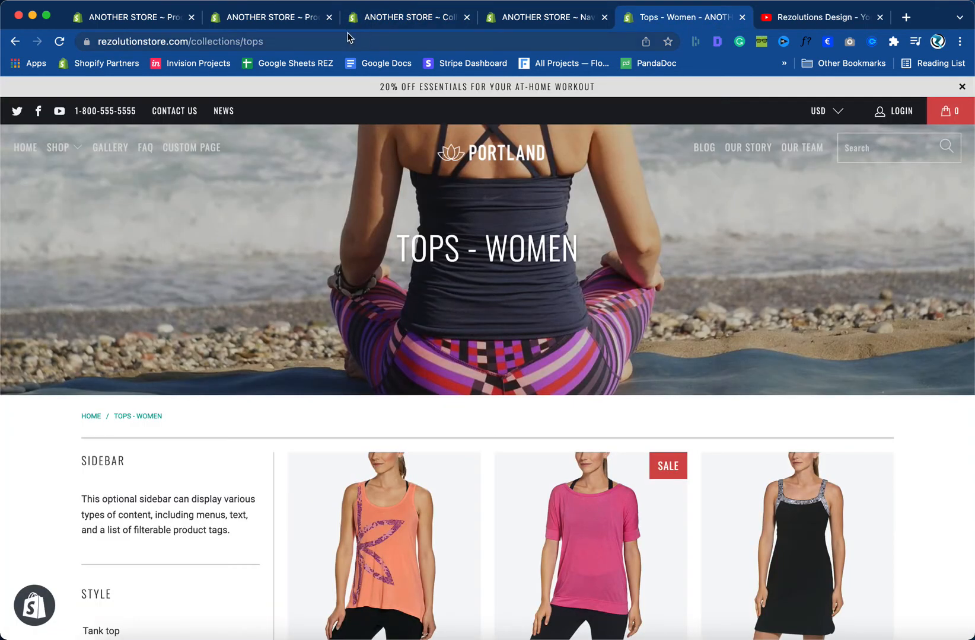
left_click(397, 21)
scroll(239, 390, "down", 2)
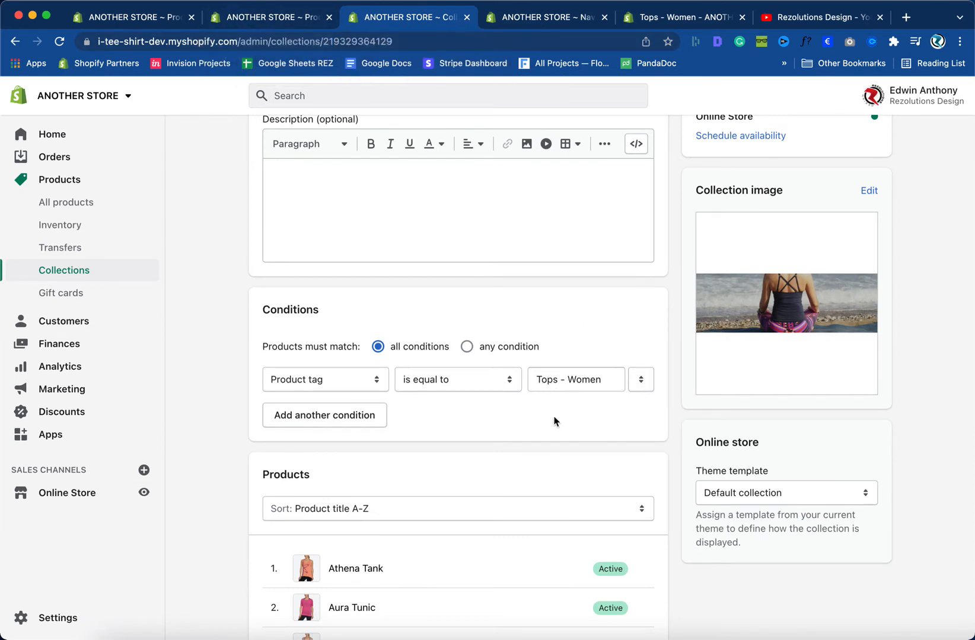
triple_click(574, 380)
right_click(562, 378)
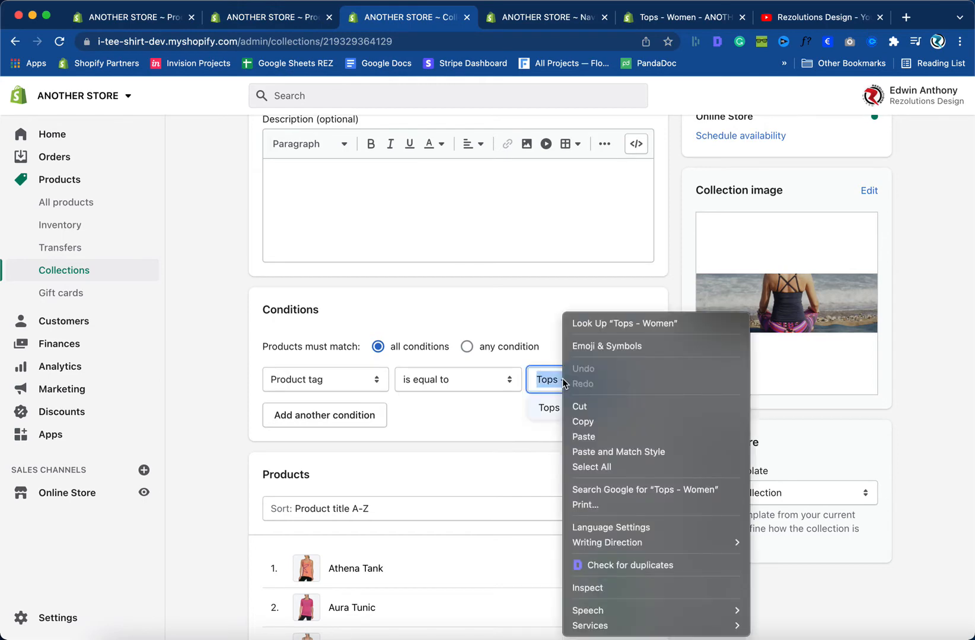
left_click(583, 422)
left_click(491, 417)
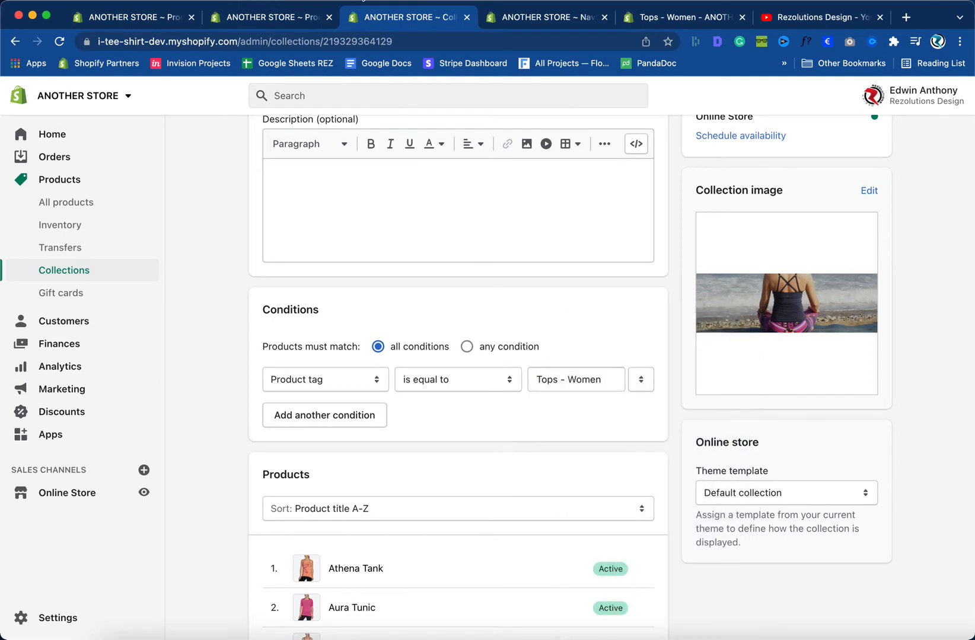
- Open the Aria Bra Top product, add the copied Tops - Women tag to it and save the product
left_click(264, 16)
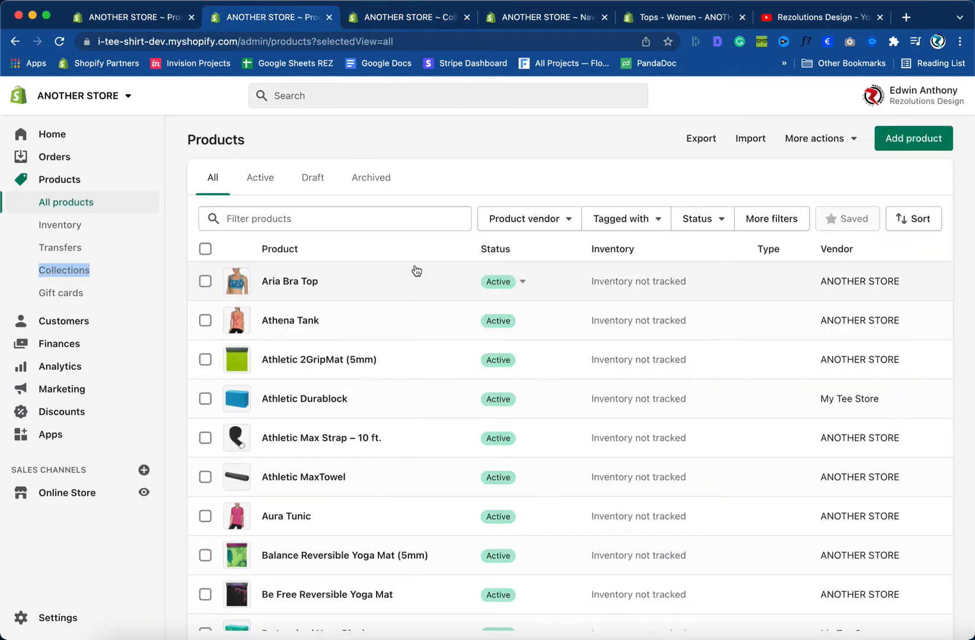
left_click(289, 284)
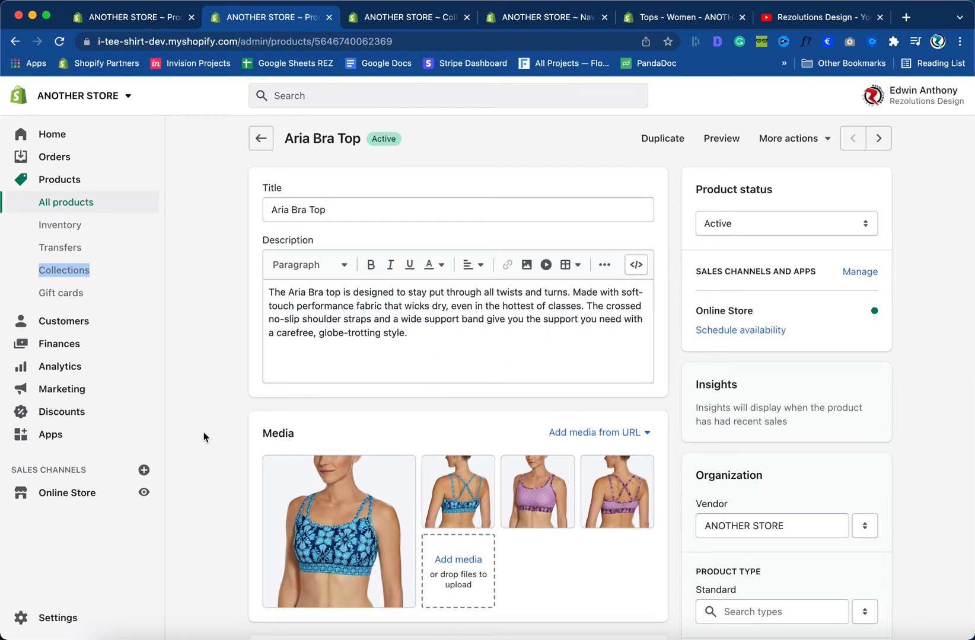
scroll(204, 438, "down", 7)
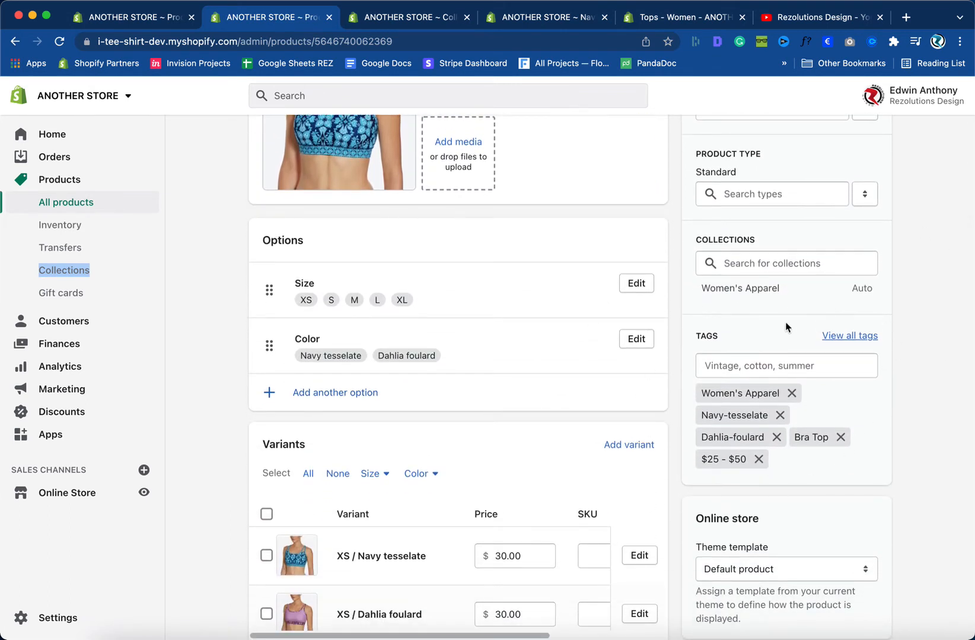
left_click(738, 368)
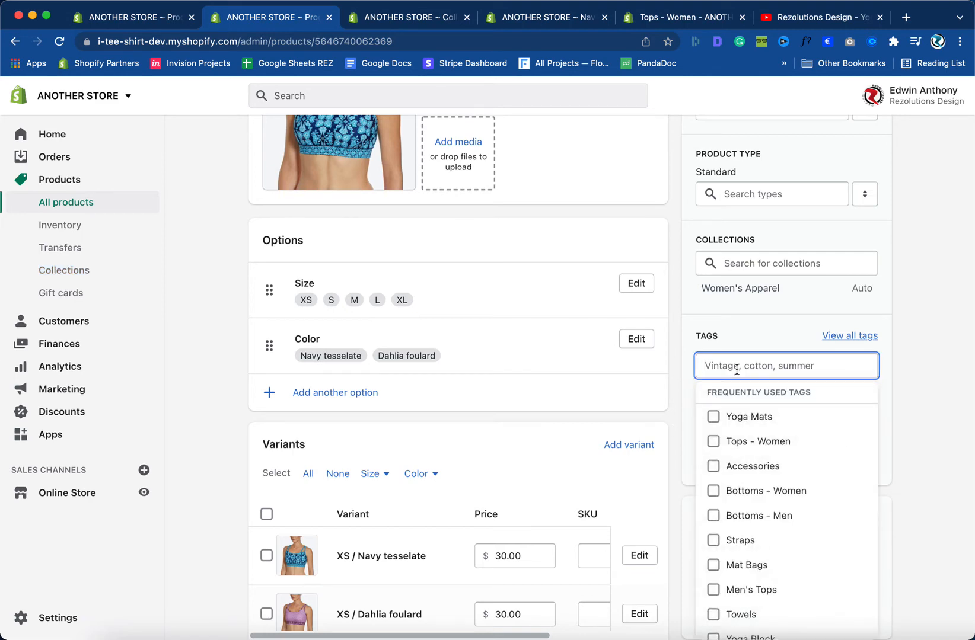
key("super+v")
left_click(745, 398)
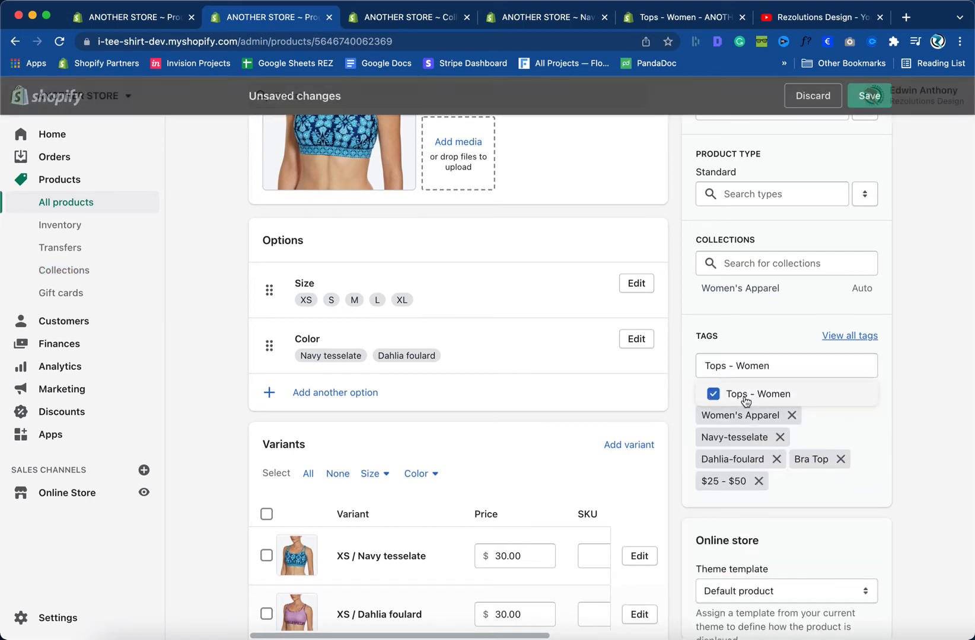
left_click(869, 95)
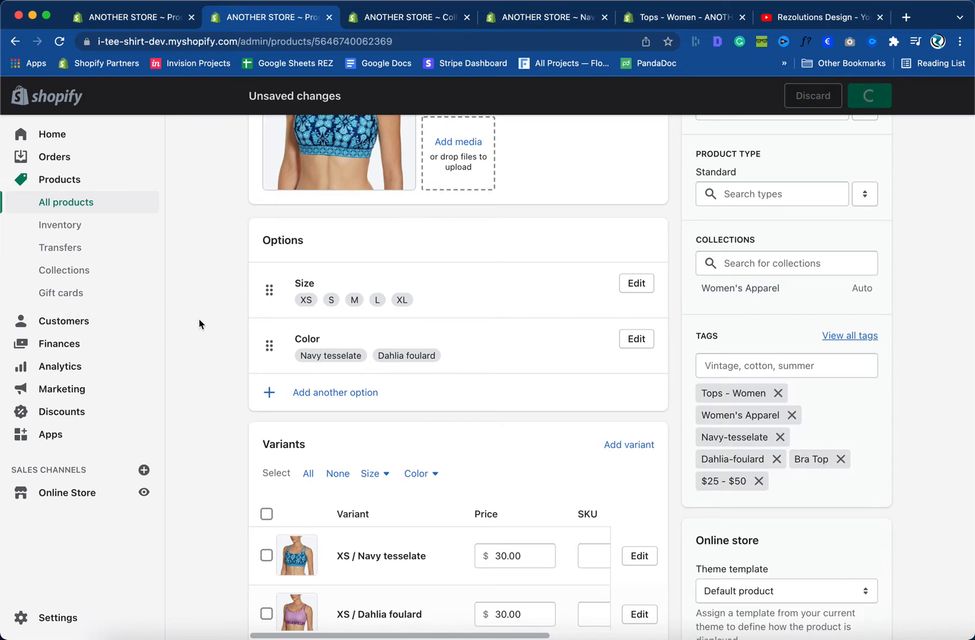
- Compare the Aria Bra Top's assigned collections with the storefront page, and reload the product page to refresh its collections
scroll(237, 325, "down", 2)
scroll(237, 325, "down", 5)
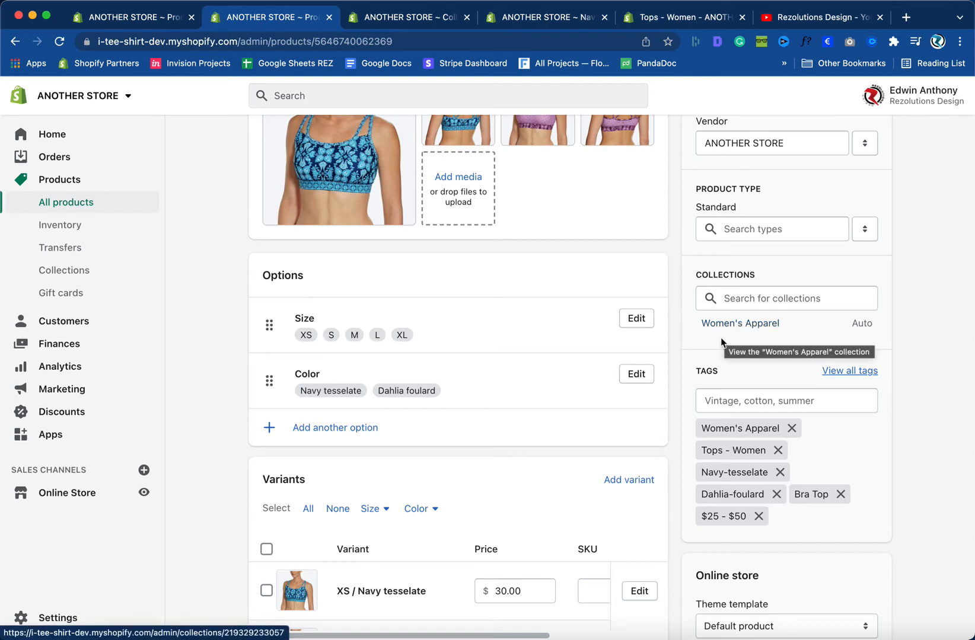
left_click(647, 19)
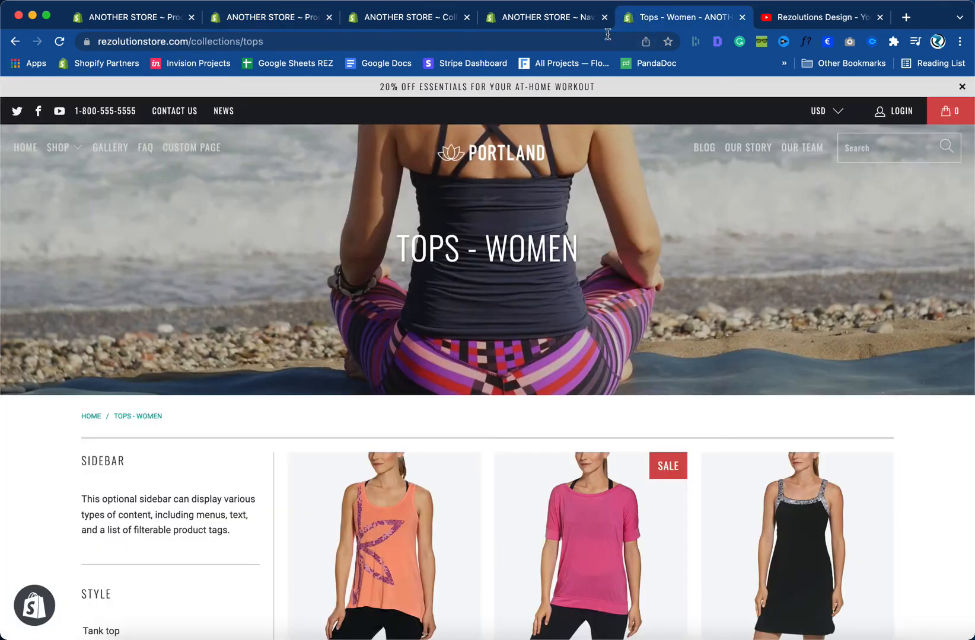
left_click(294, 17)
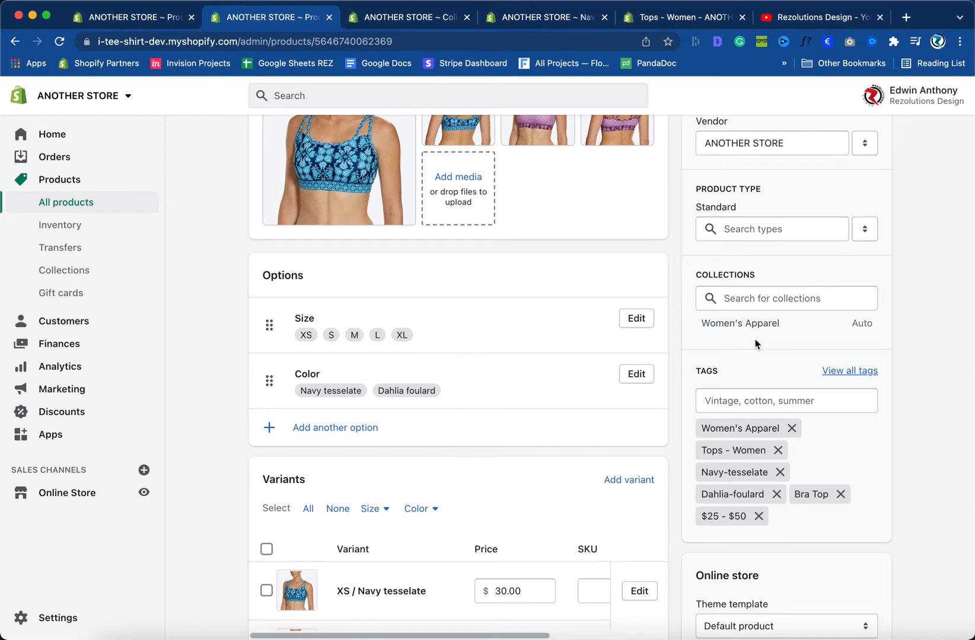
left_click(59, 41)
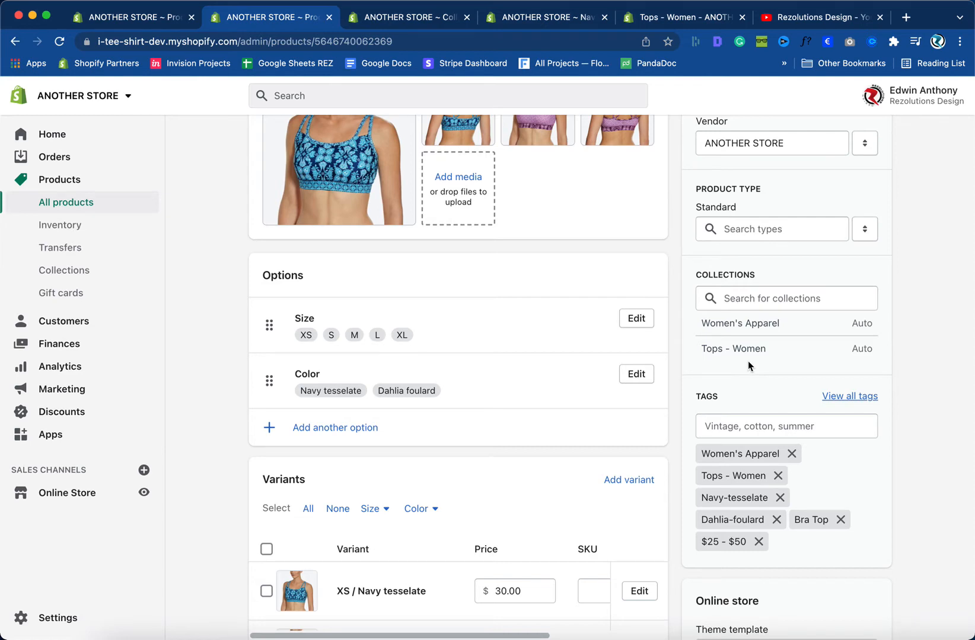
- Revisit the YouTube tutorials, the Tops - Women collection, the Navigation menus and the Aria Bra Top product page
left_click(784, 16)
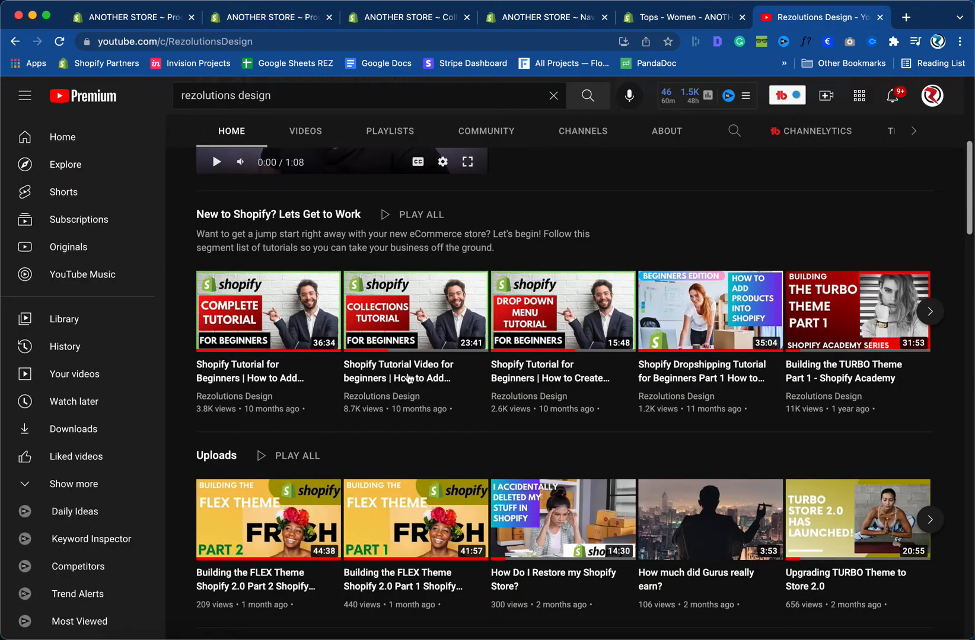
left_click(400, 21)
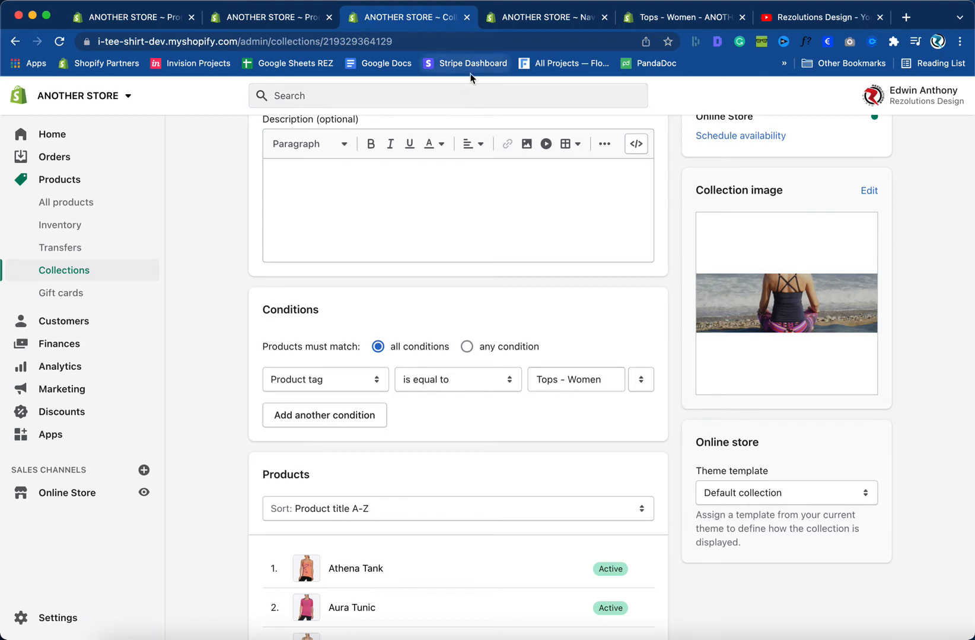
left_click(520, 18)
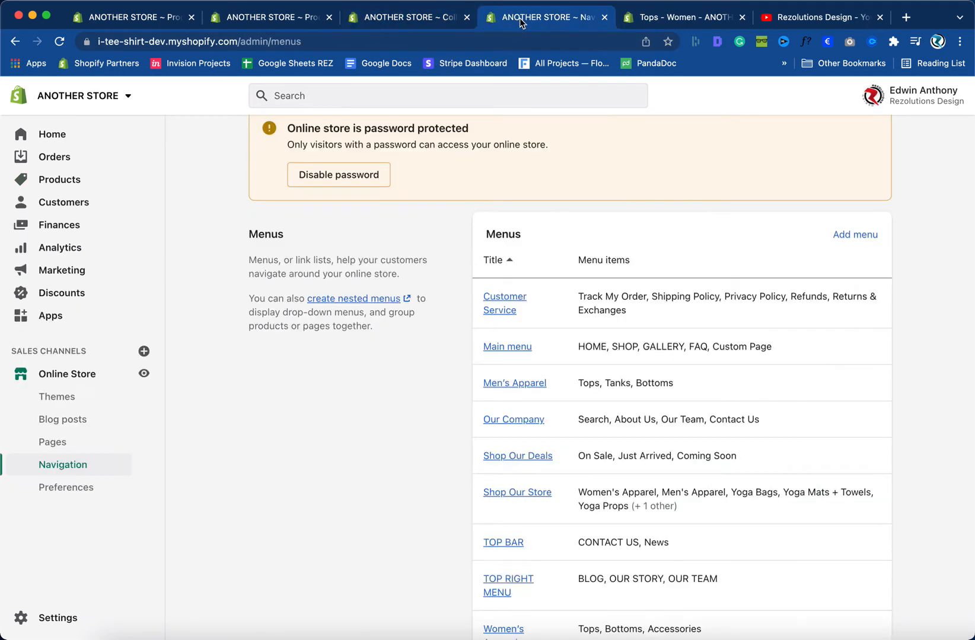
left_click(418, 20)
left_click(293, 18)
- Reload the Tops - Women storefront page, check its product grid for the Aria Bra Top and dismiss the store preview bar
left_click(655, 24)
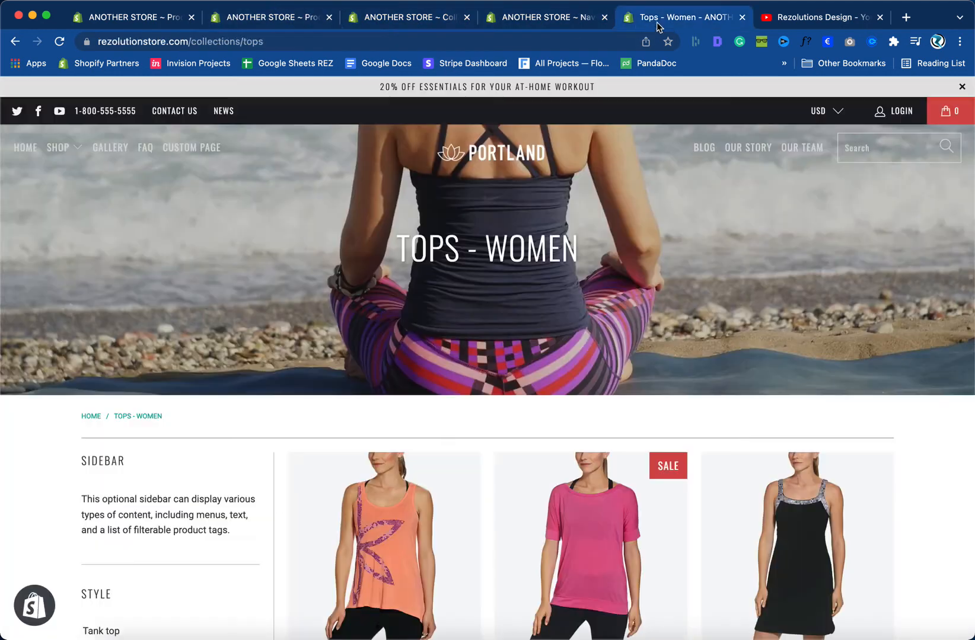
left_click(59, 42)
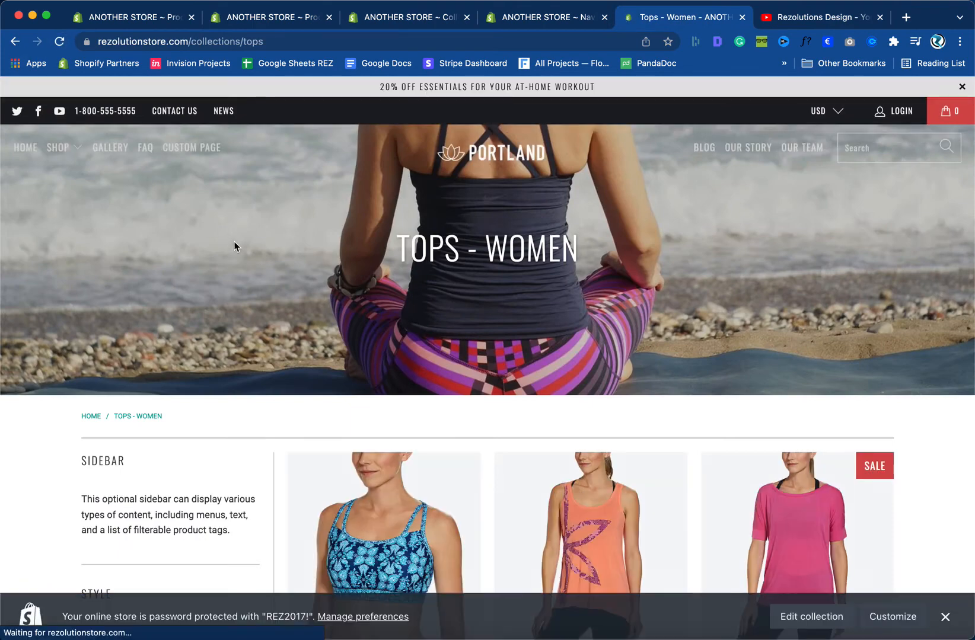
scroll(234, 246, "down", 4)
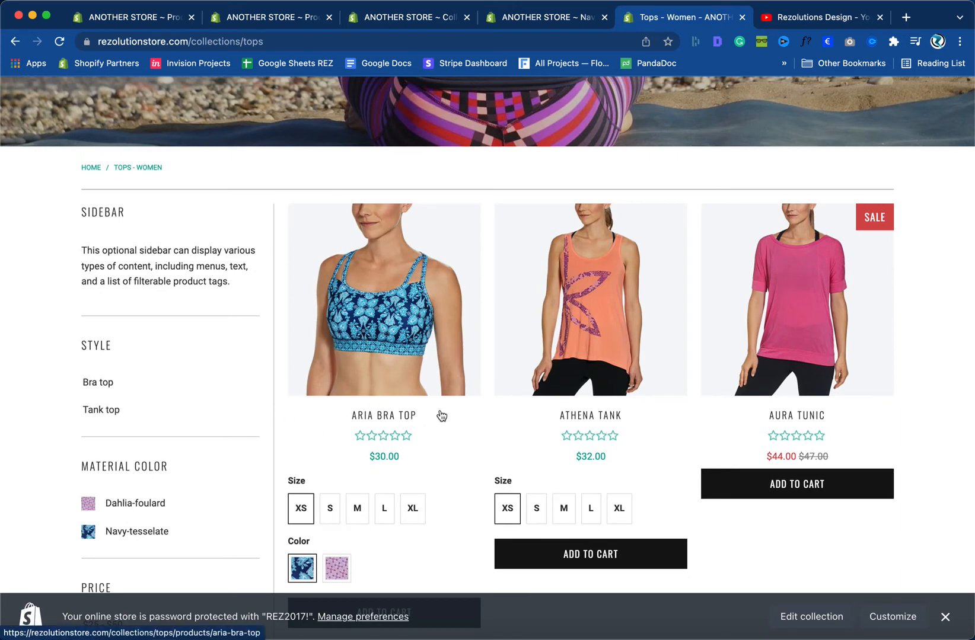
left_click(946, 616)
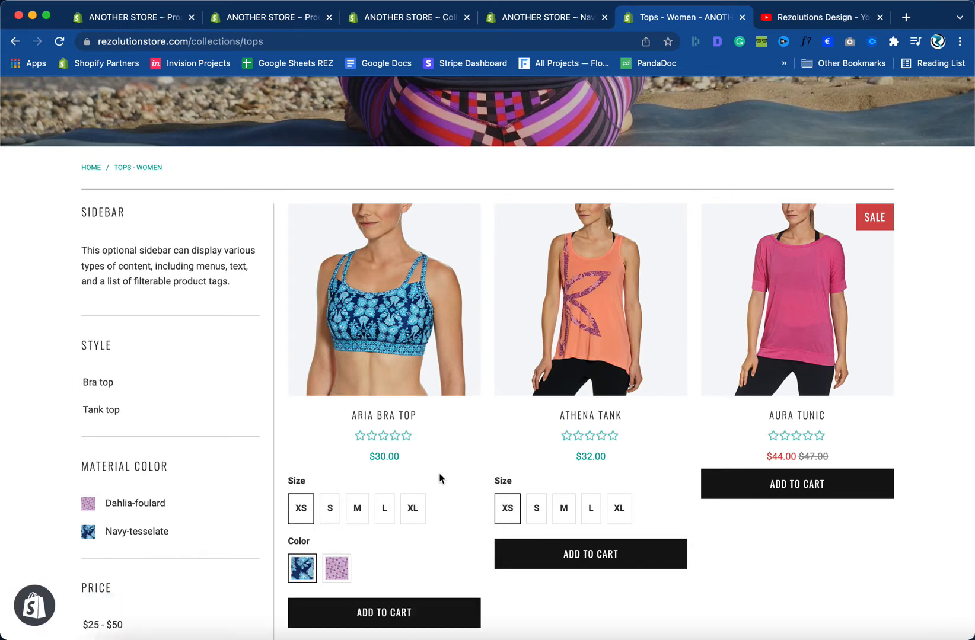
scroll(450, 465, "up", 5)
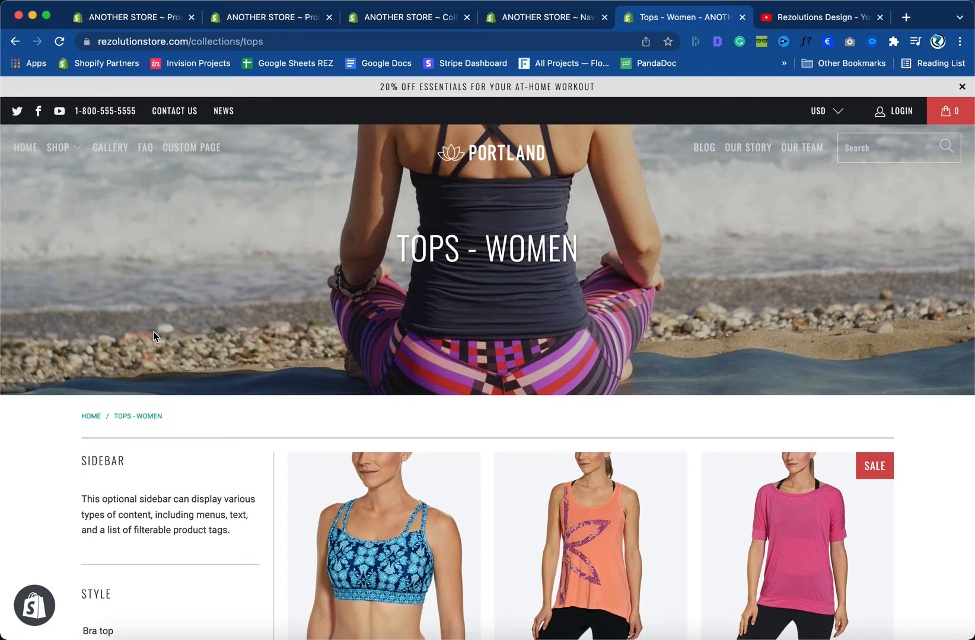
- Review the Tops - Women collection settings, and reopen the Aria Bra Top from the product list to examine its collections and tags
left_click(376, 24)
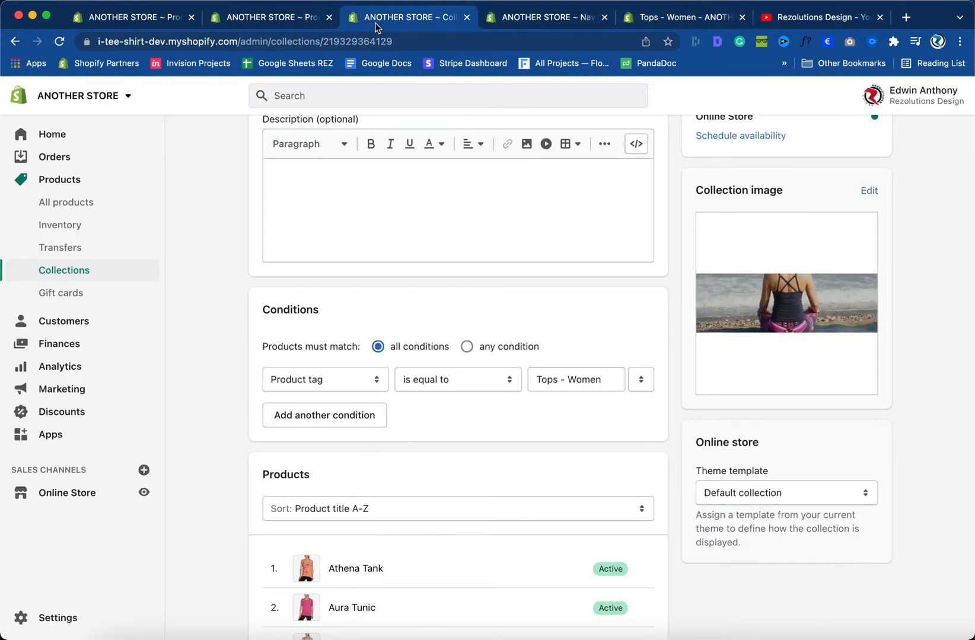
scroll(270, 237, "up", 4)
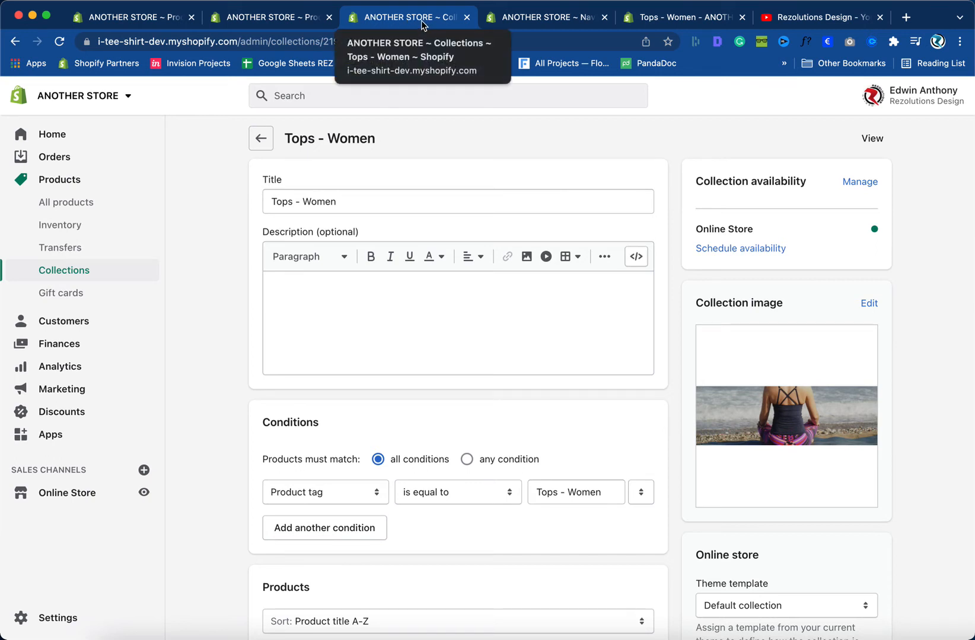
left_click(273, 17)
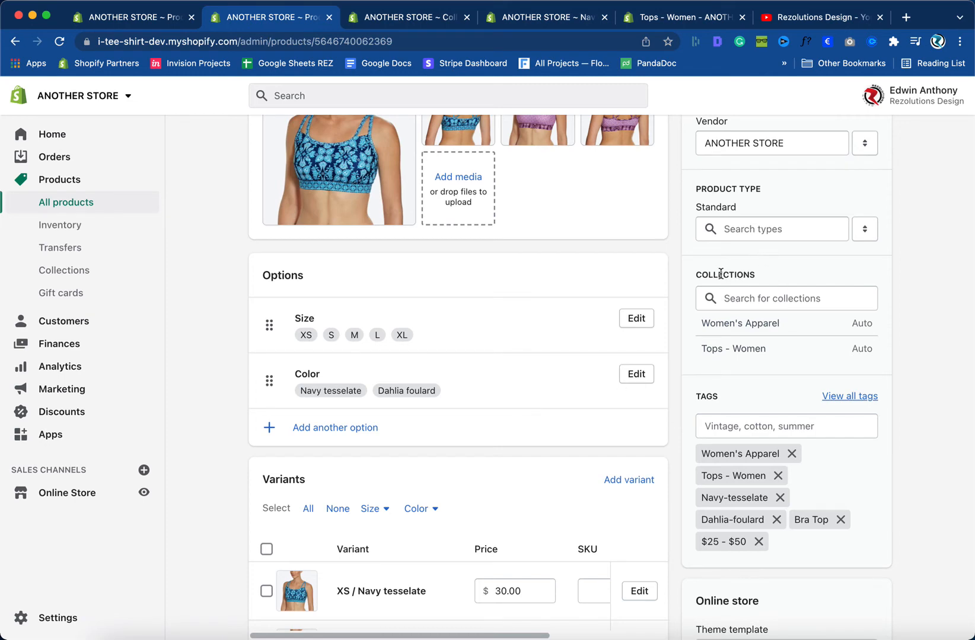
scroll(368, 291, "up", 7)
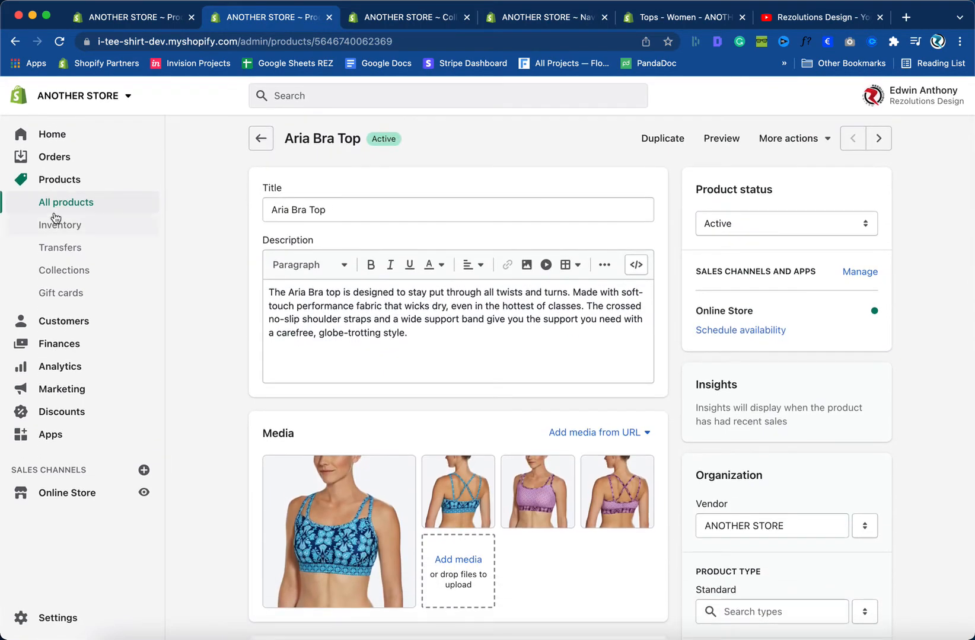
left_click(56, 207)
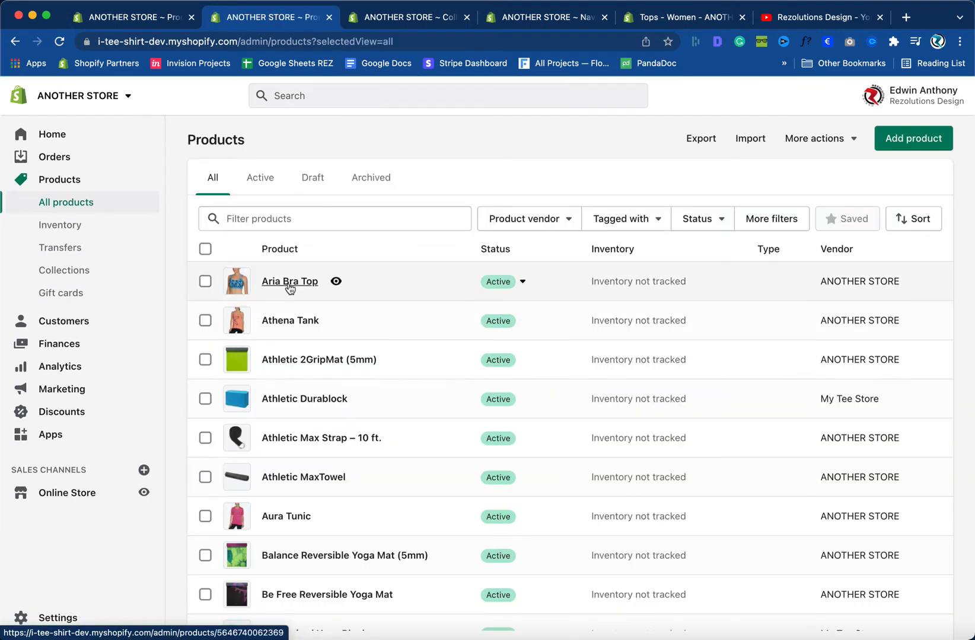
left_click(290, 286)
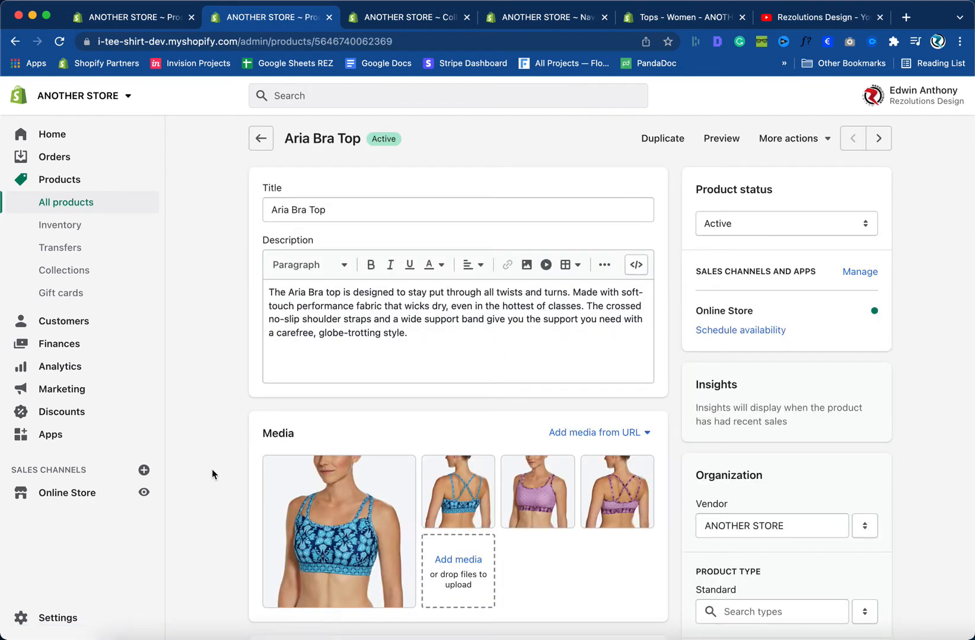
scroll(212, 469, "down", 5)
scroll(211, 468, "down", 1)
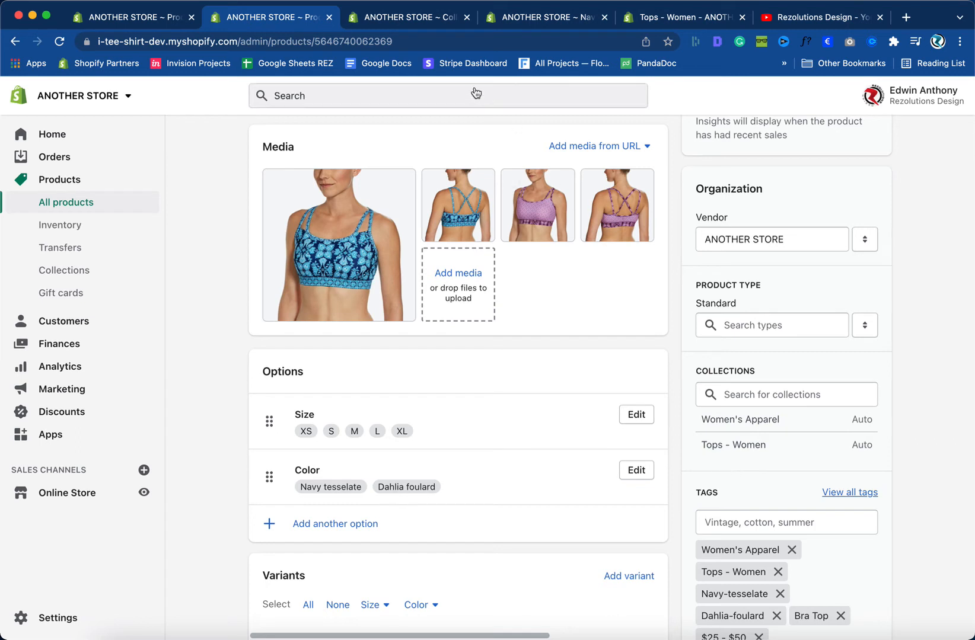
- Return to the admin's Collections section and switch to the Rezolutions Design YouTube channel to view its Shopify tutorials
left_click(392, 23)
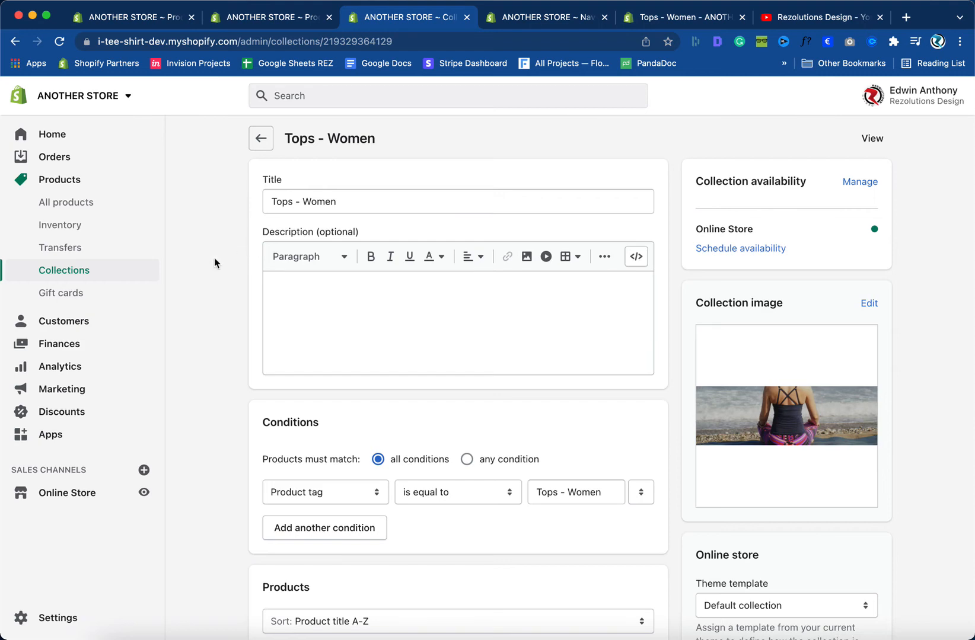
left_click(114, 273)
left_click(767, 24)
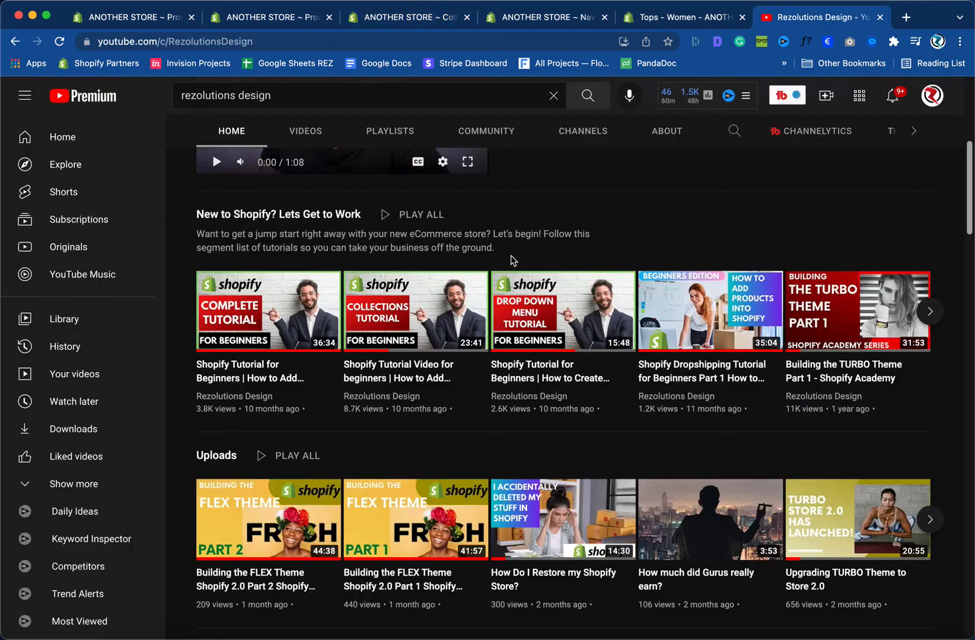
- Return to the store admin's Collections list and open Featured Mat Bags to examine its product list
left_click(292, 17)
left_click(367, 20)
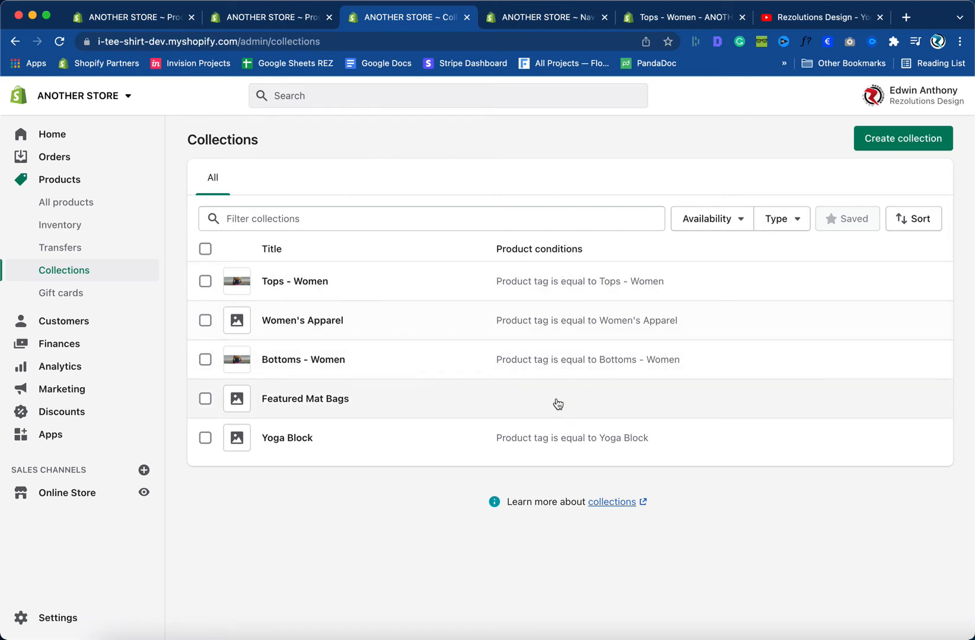
left_click(339, 406)
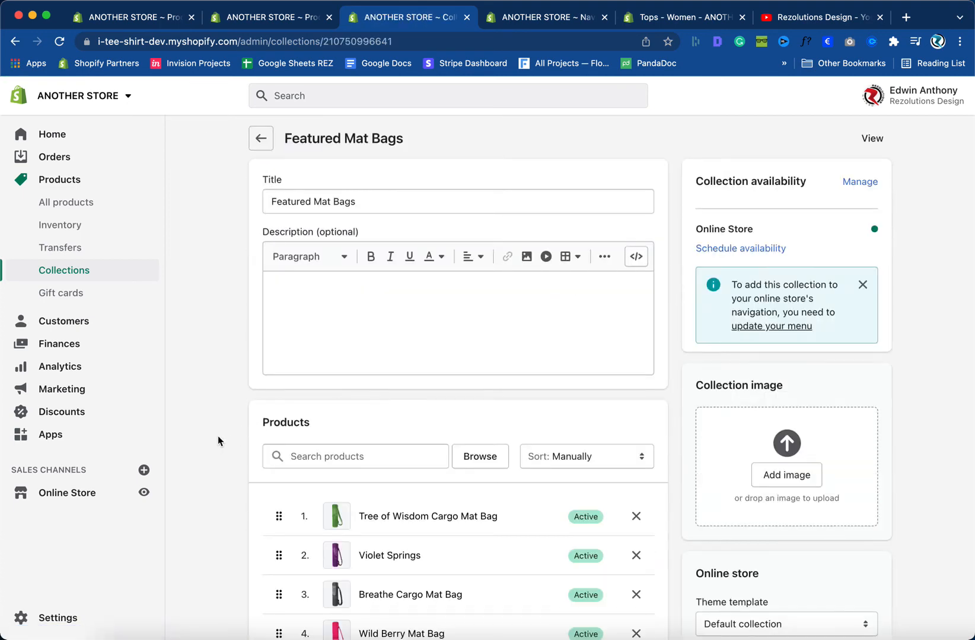
left_click(261, 138)
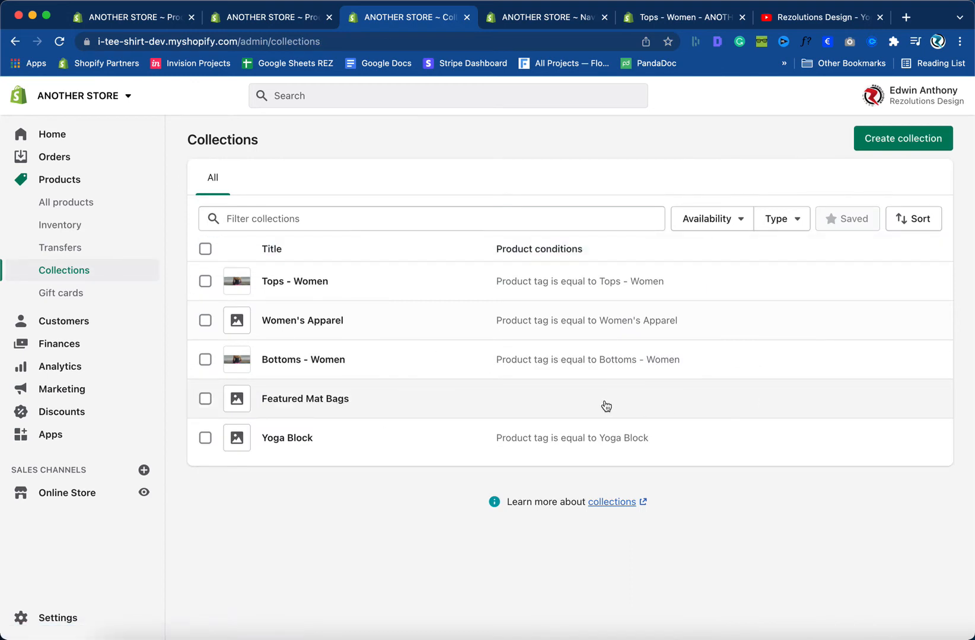
left_click(321, 405)
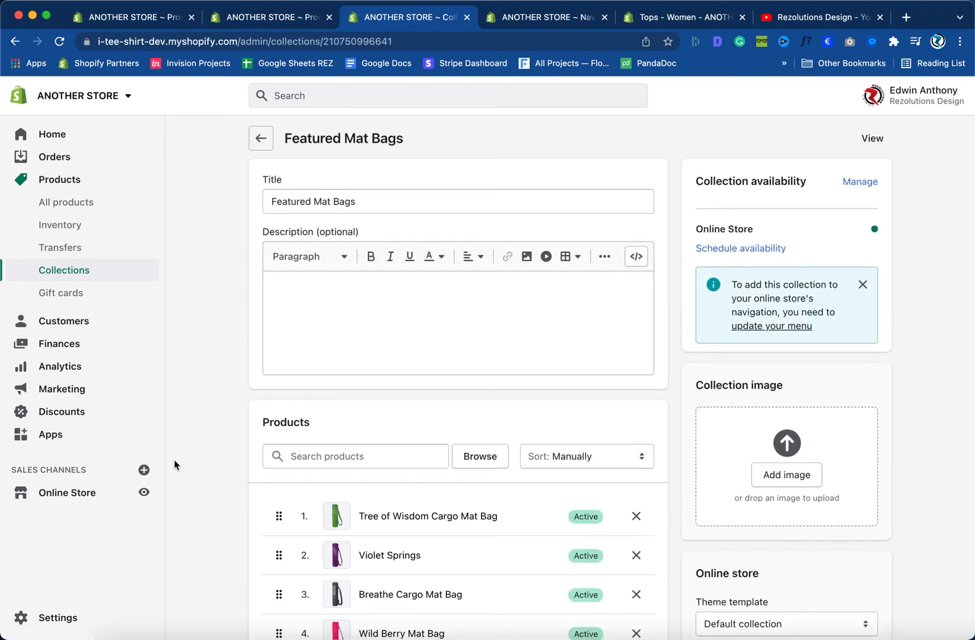
scroll(175, 466, "down", 5)
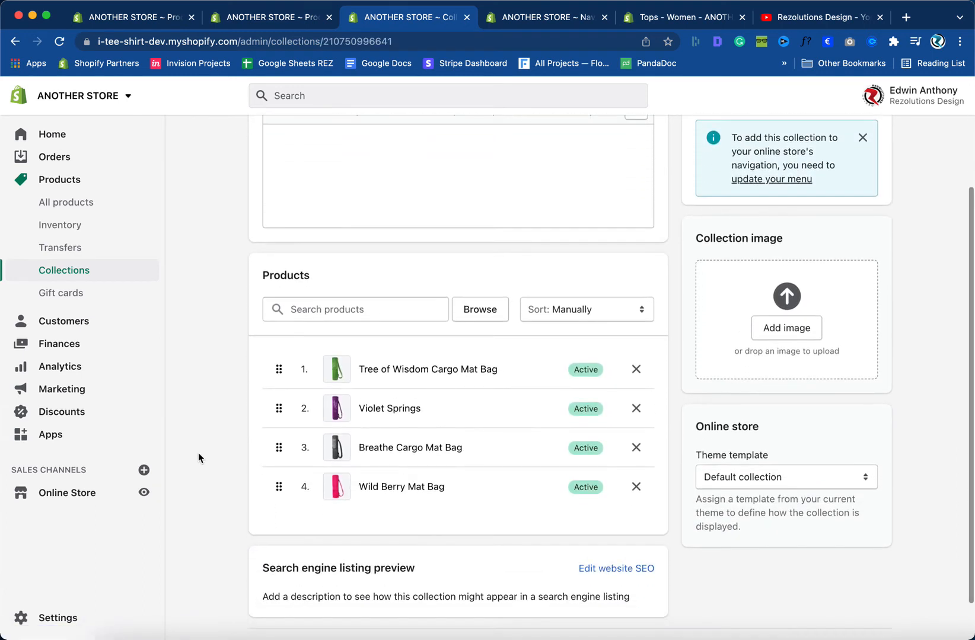
left_click(491, 315)
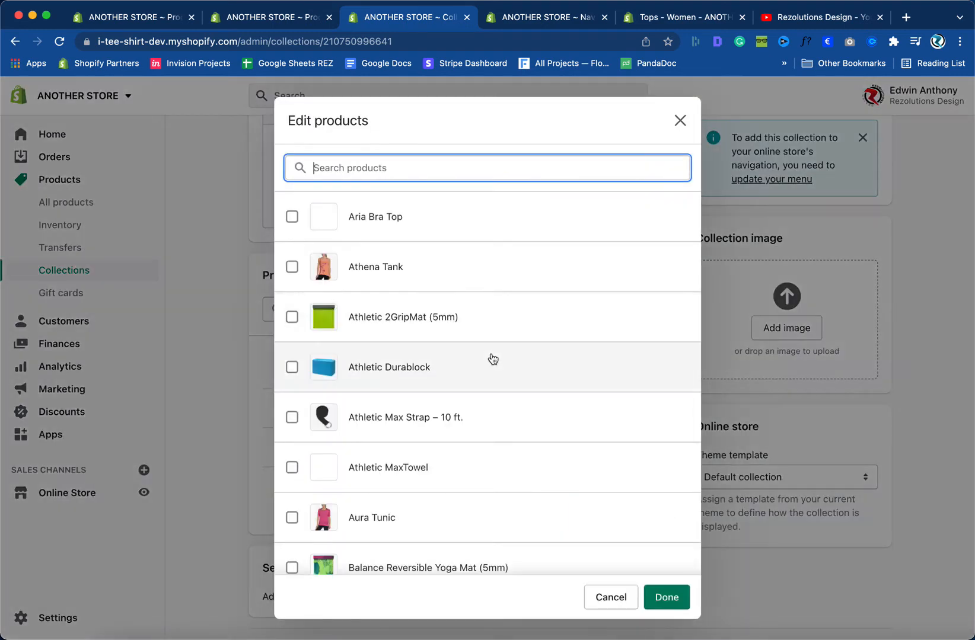
left_click(350, 228)
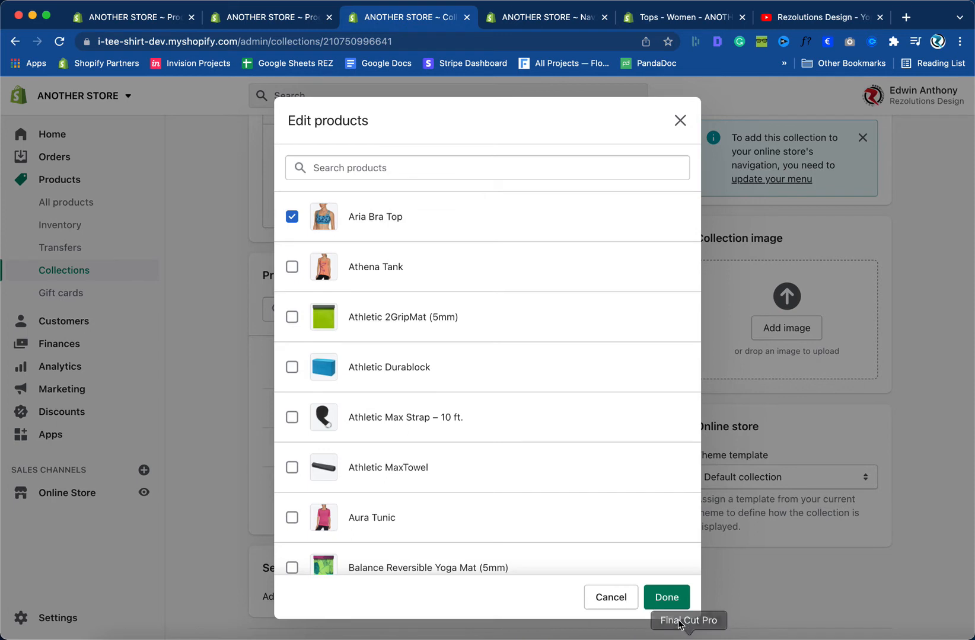
left_click(680, 122)
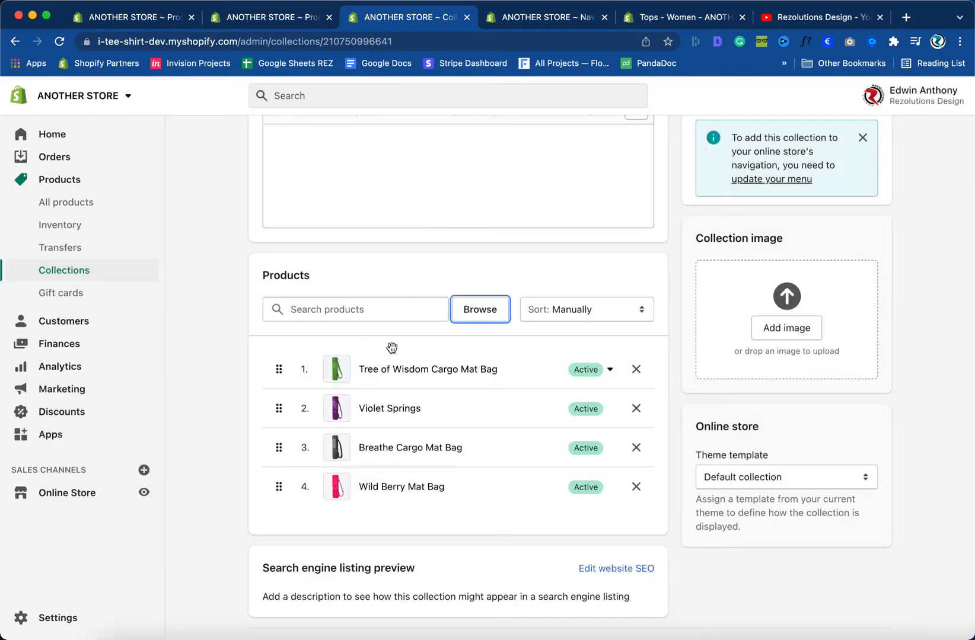
- Add the Aria Bra Top to the Featured Mat Bags collection and move it to first place in the product order
left_click(481, 309)
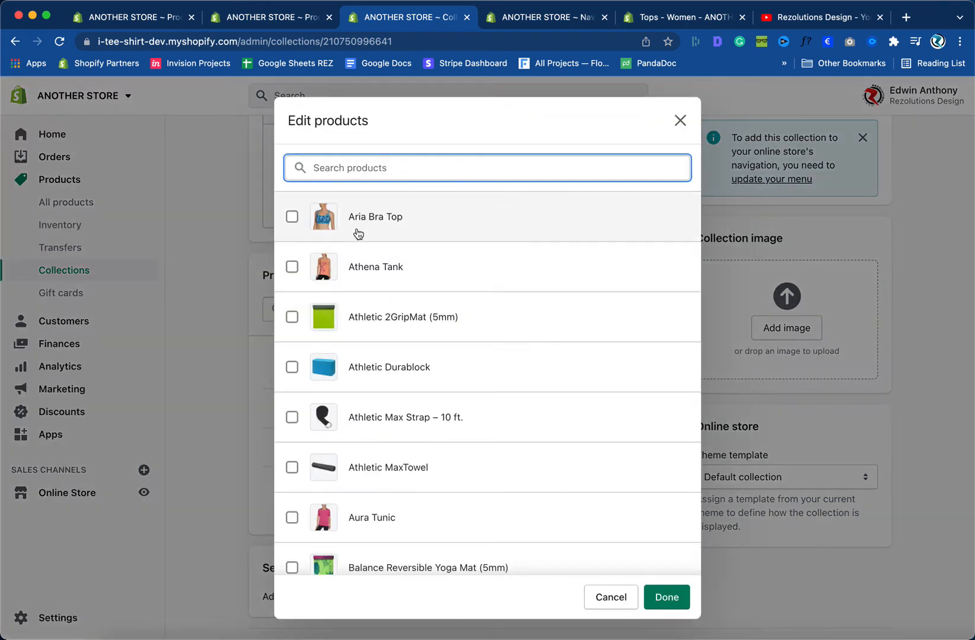
left_click(359, 234)
left_click(668, 597)
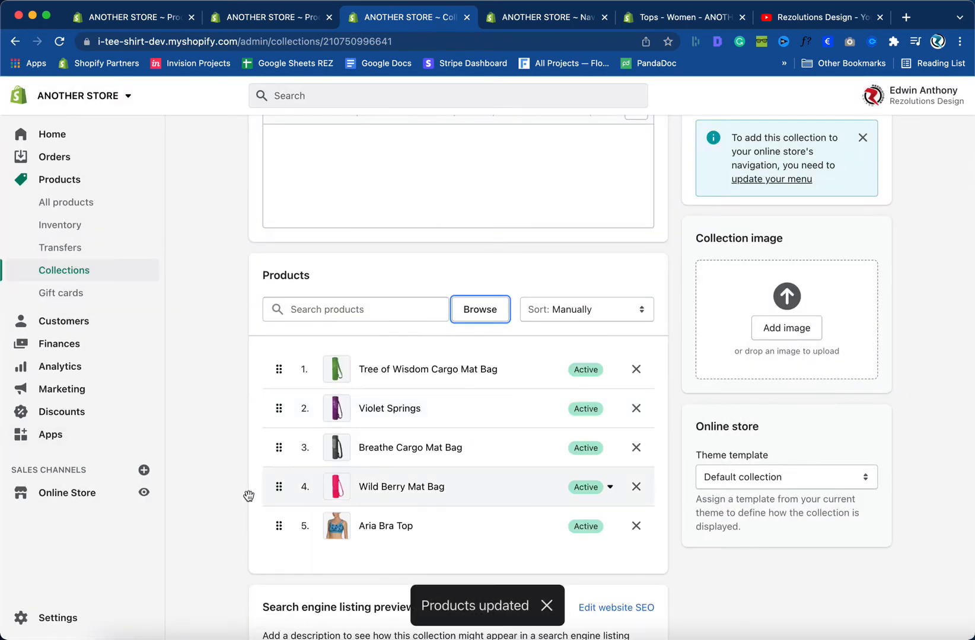
left_click_drag(277, 526, 264, 374)
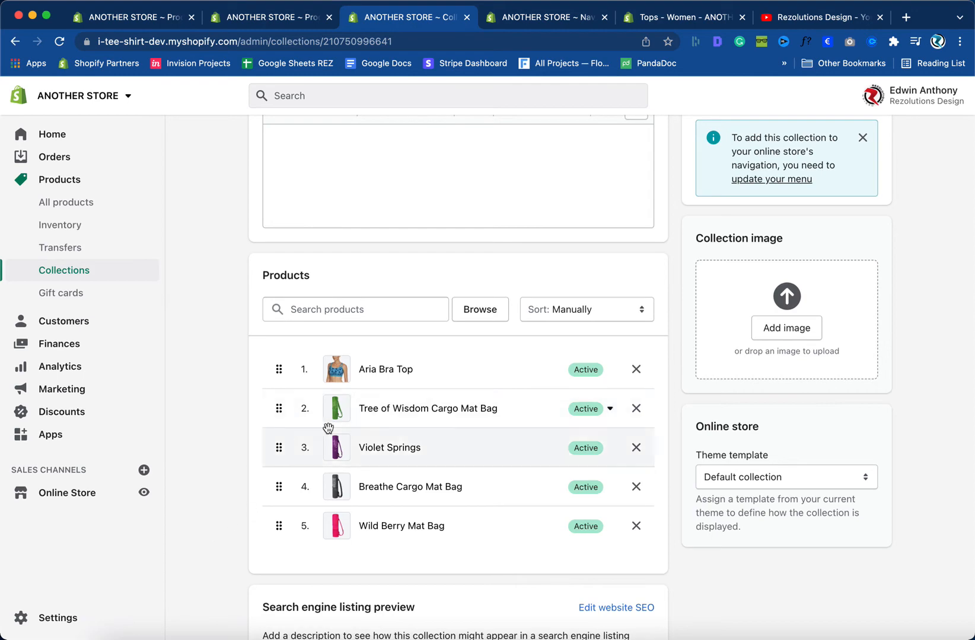
- View the Featured Mat Bags collection on the storefront and check its product grid for the Aria Bra Top
scroll(214, 561, "up", 5)
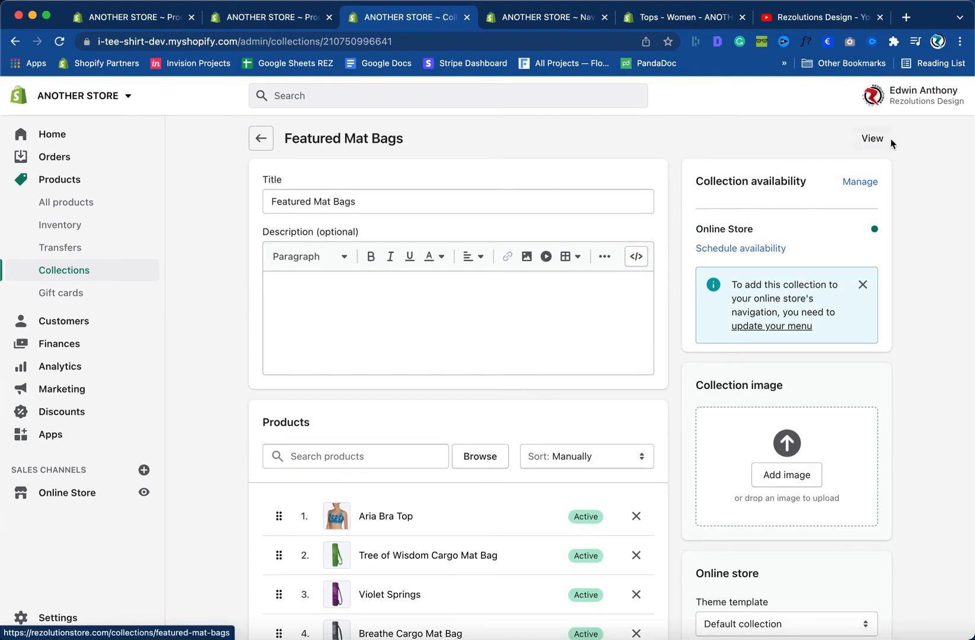
left_click(872, 139)
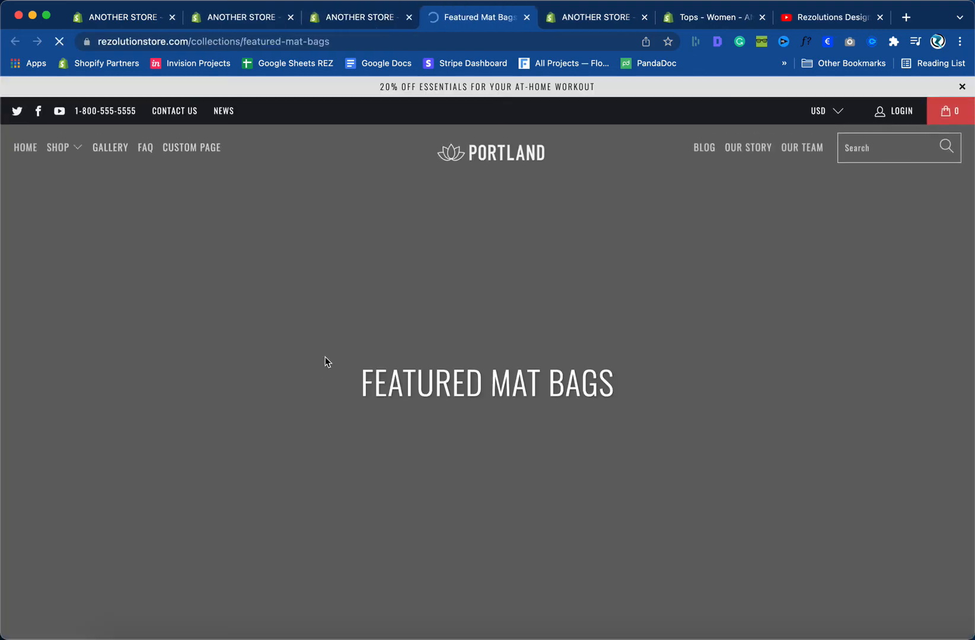
scroll(248, 377, "down", 10)
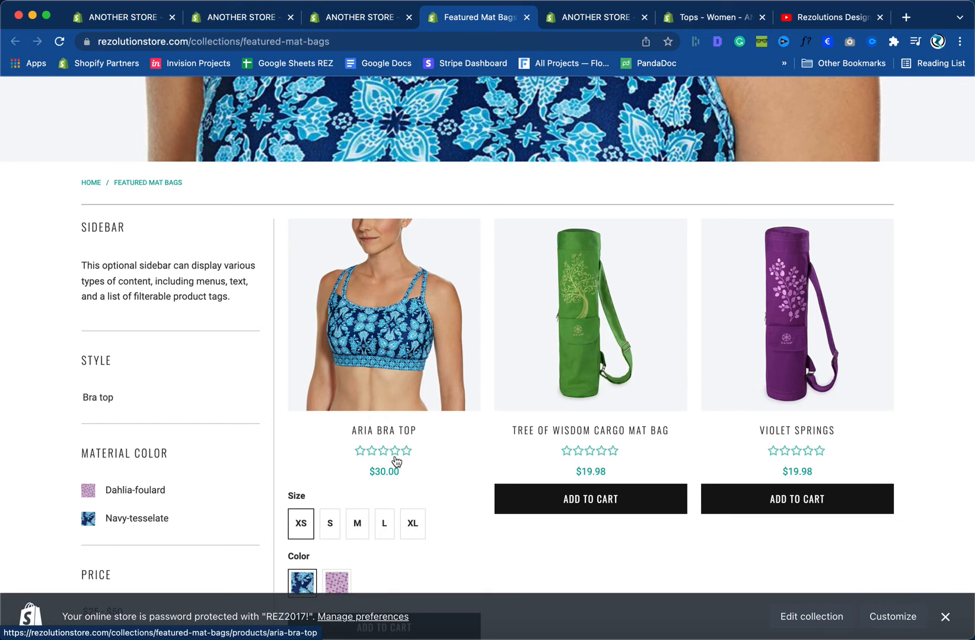
- Go to the storefront home page from the Tops - Women page and open Tops under Women's Apparel in the Shop navigation
left_click(692, 21)
left_click(462, 153)
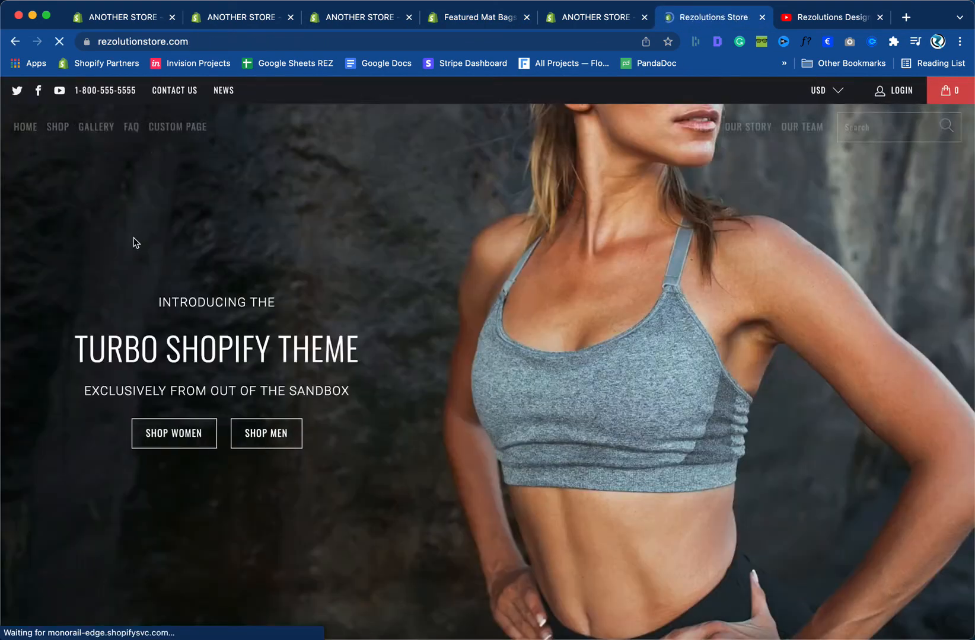
mouse_move(81, 156)
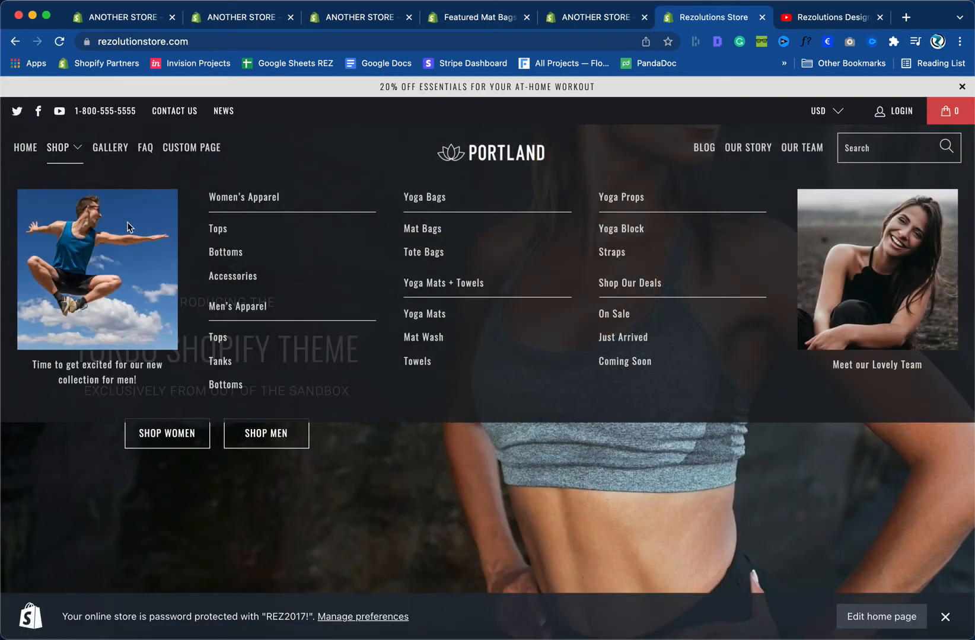
left_click(221, 229)
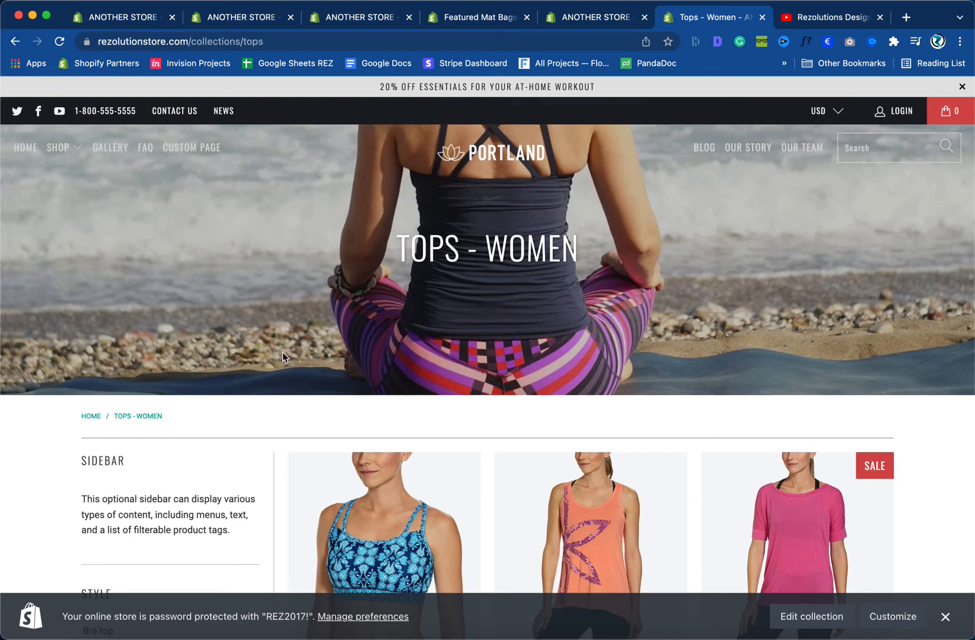
- Return to the admin's Collections list and reopen Featured Mat Bags to review its manually sorted products
left_click(326, 19)
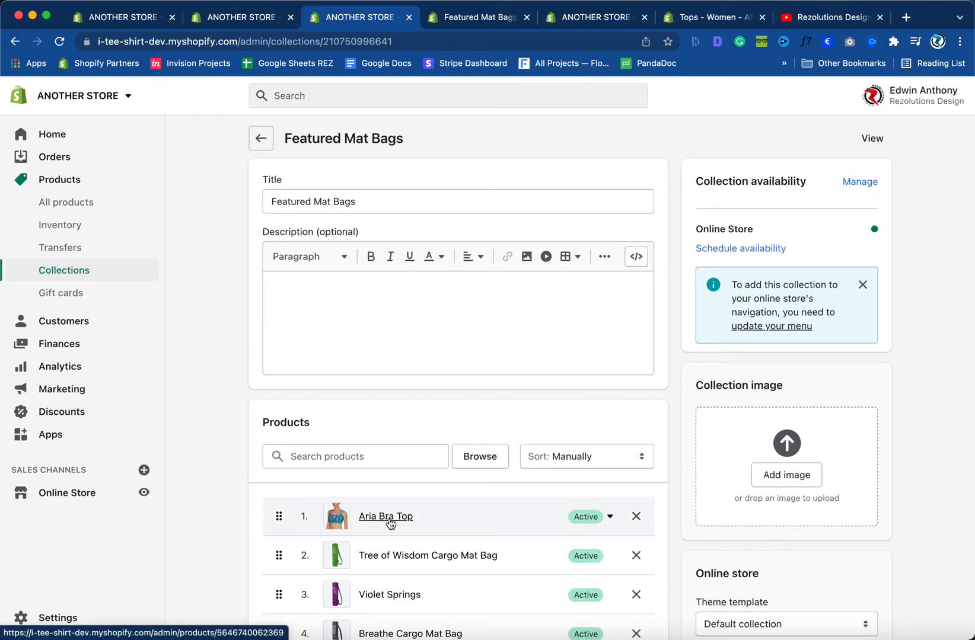
left_click(258, 138)
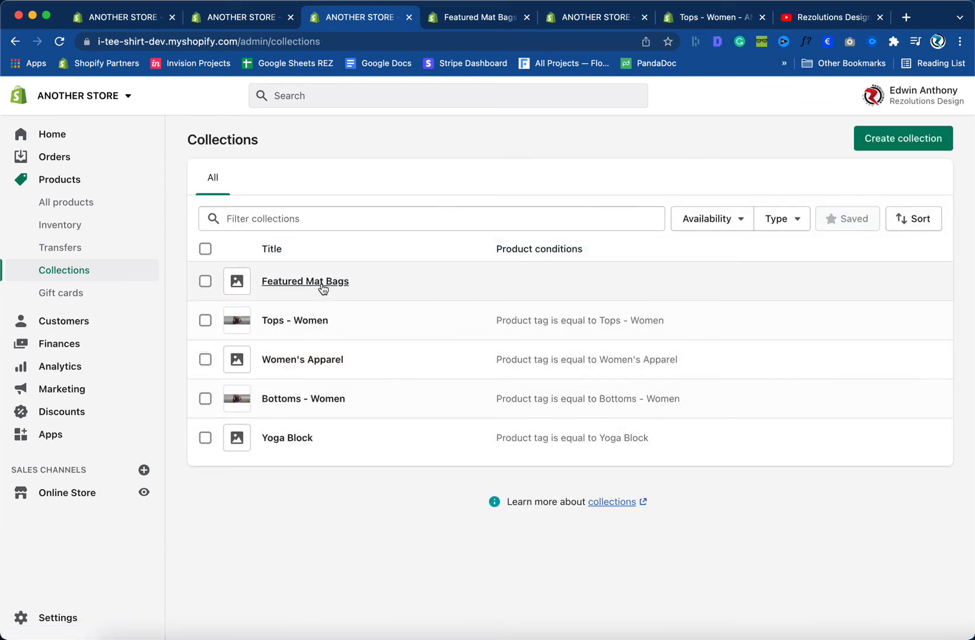
left_click(301, 283)
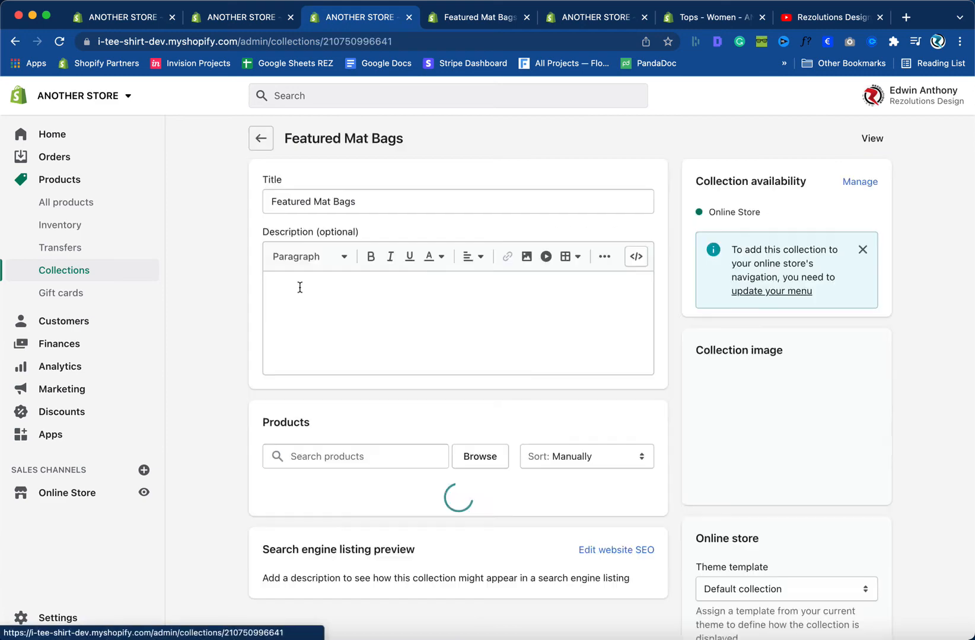
scroll(385, 305, "down", 3)
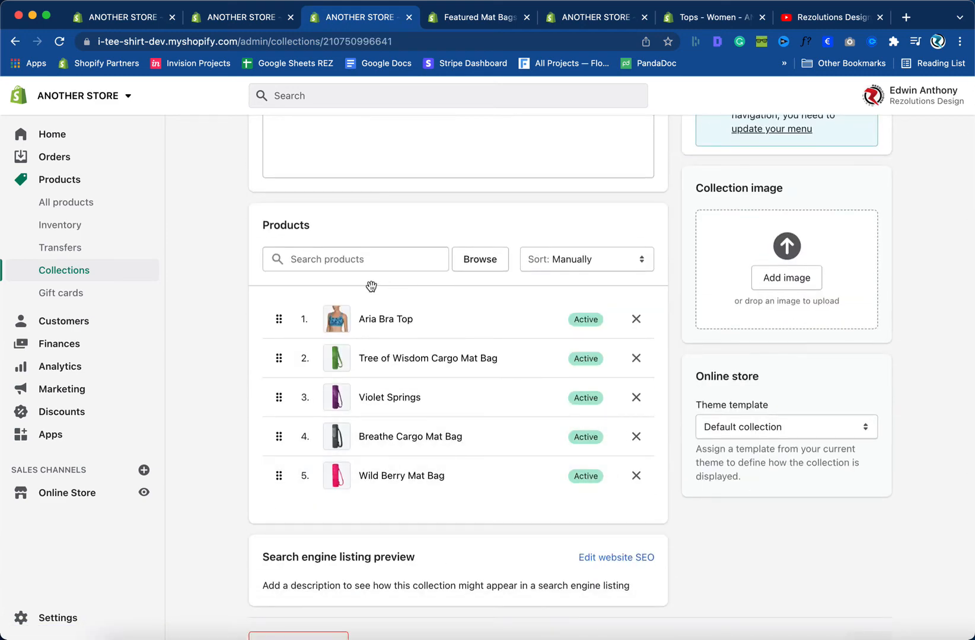
scroll(371, 285, "up", 3)
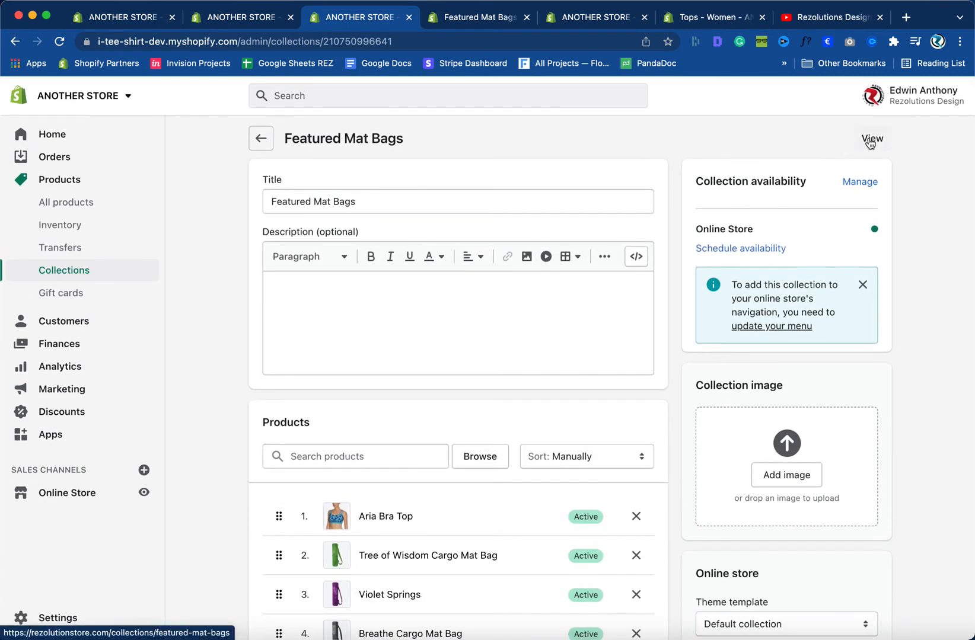
- Open the Tops - Women collection from the Collections list and review its tag condition and matching products
left_click(266, 142)
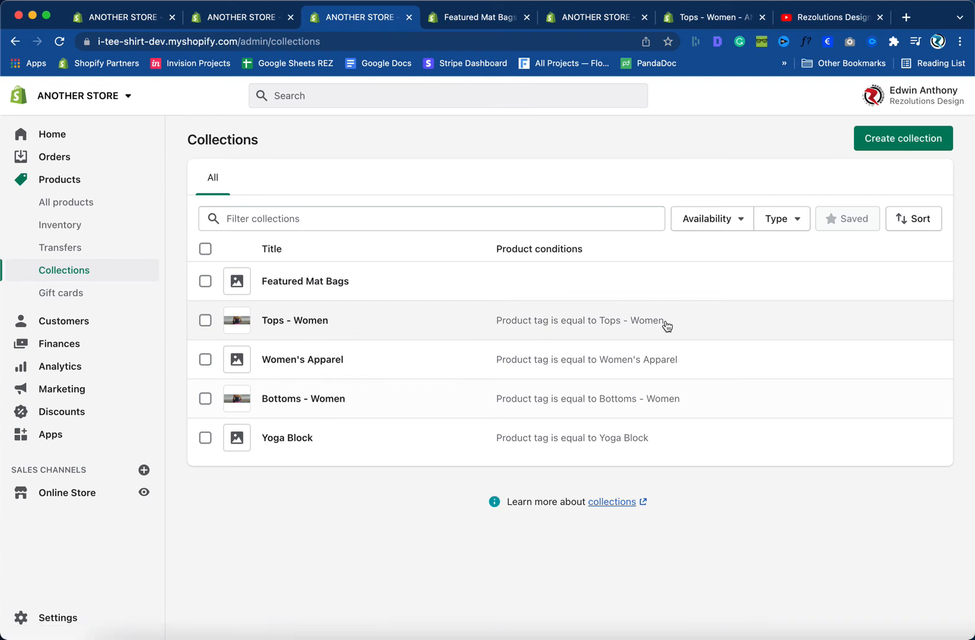
left_click_drag(665, 324, 601, 330)
scroll(424, 402, "down", 8)
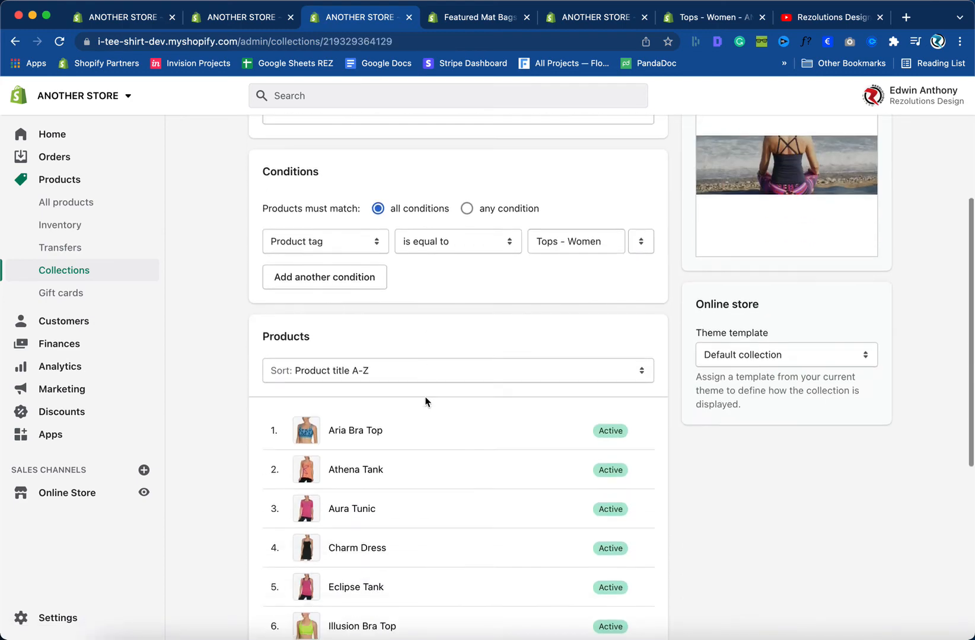
scroll(427, 401, "up", 8)
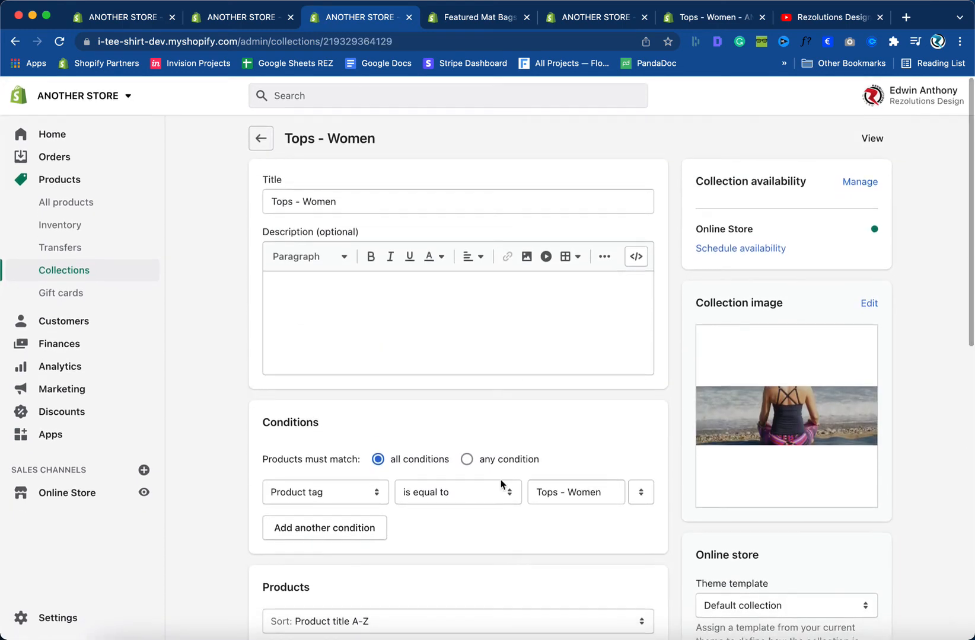
- Copy the tag value from the Tops - Women condition and look at the tags on the Aria Bra Top product page
left_click(546, 492)
right_click(549, 496)
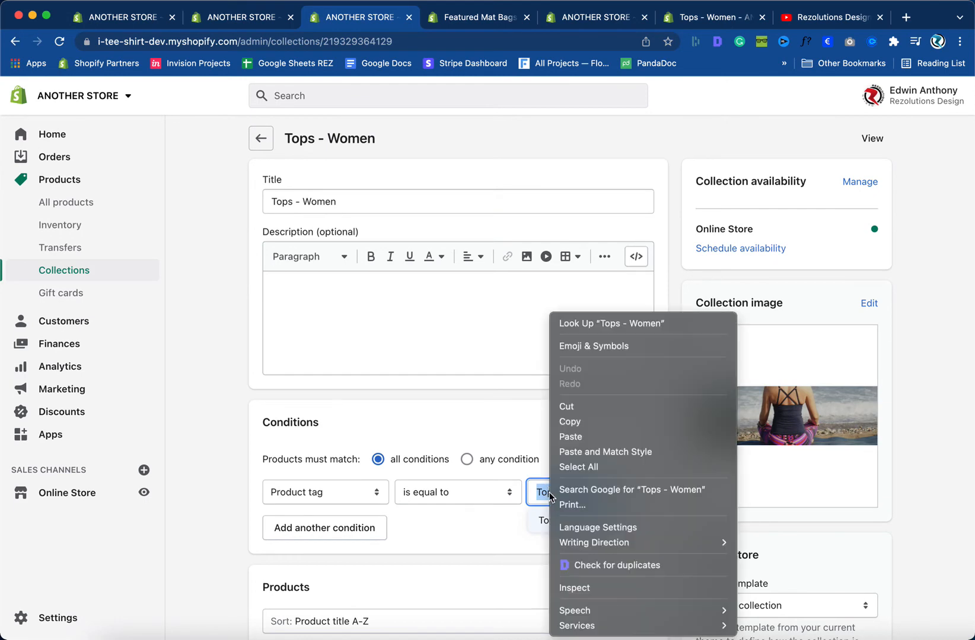
left_click(574, 427)
left_click(209, 512)
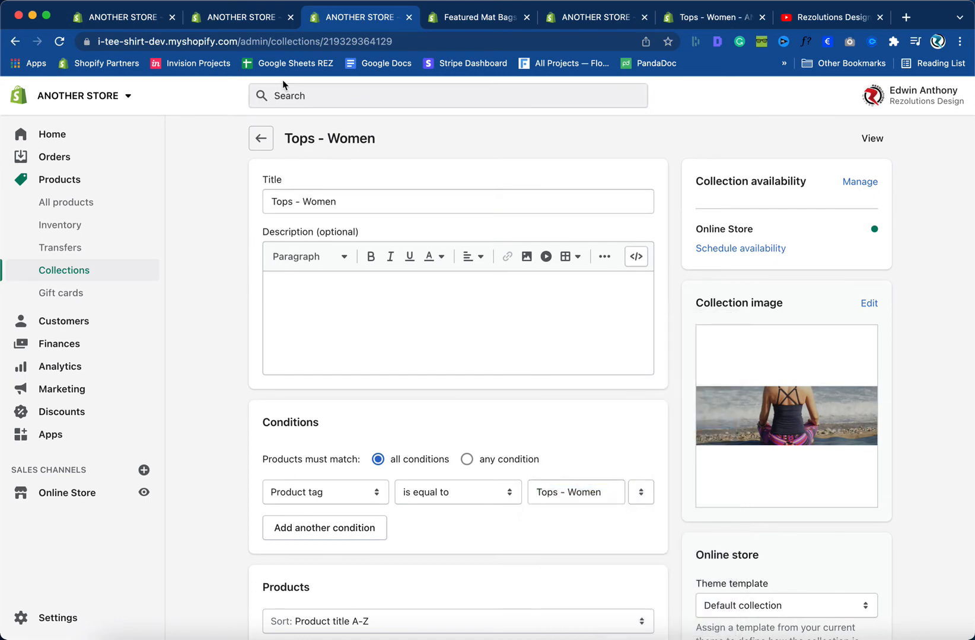
left_click(247, 25)
scroll(608, 450, "down", 3)
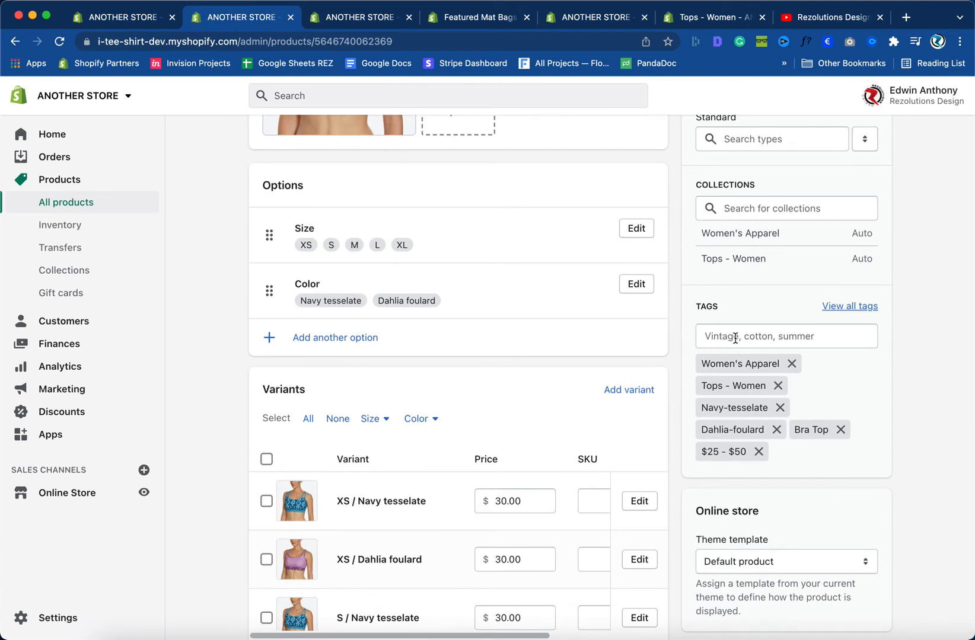
- Return to the Tops - Women collection to review its product list, and view the collection on the storefront
left_click(375, 23)
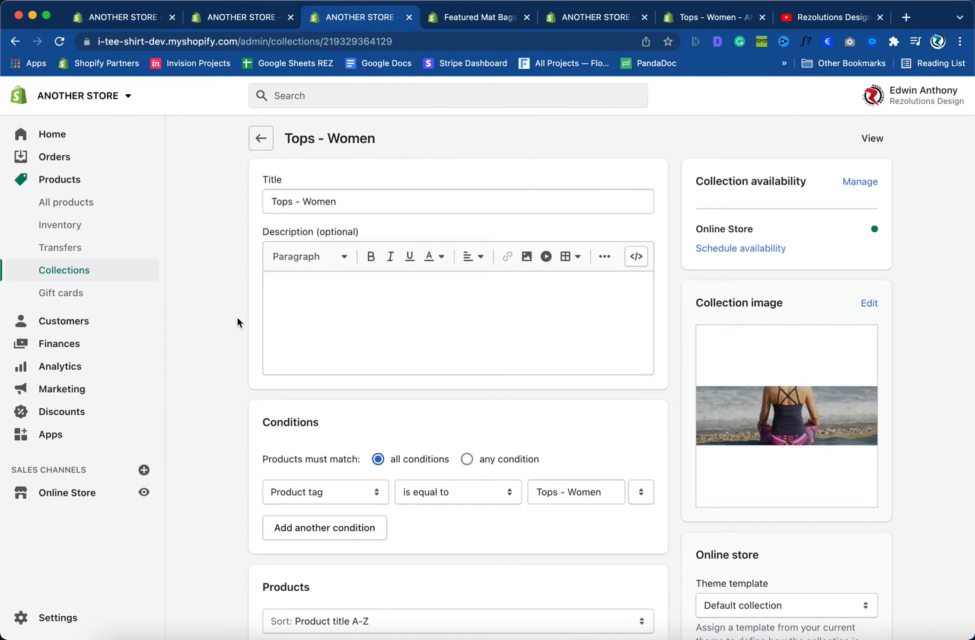
scroll(226, 374, "down", 5)
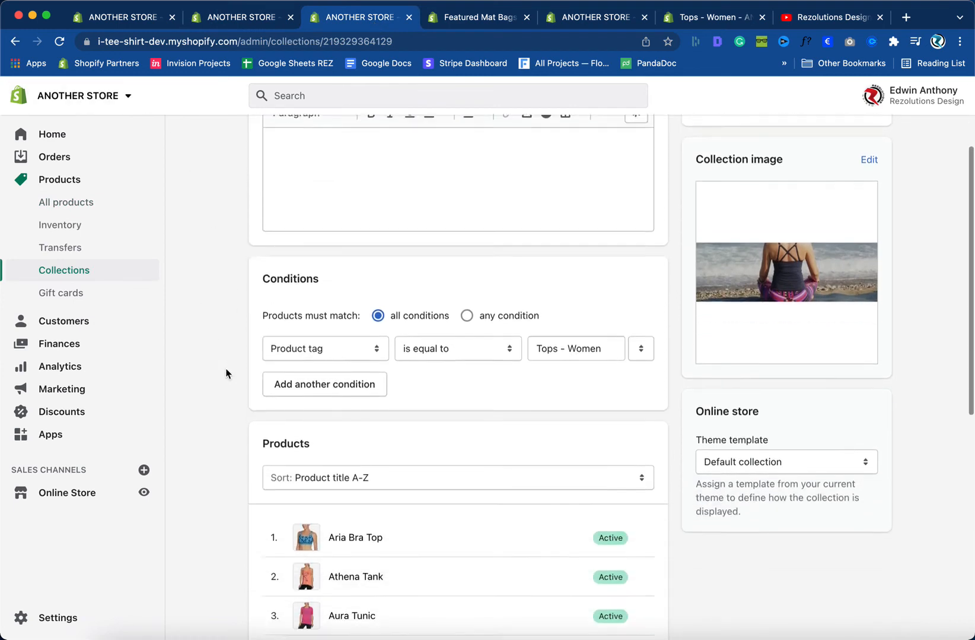
scroll(374, 417, "down", 1)
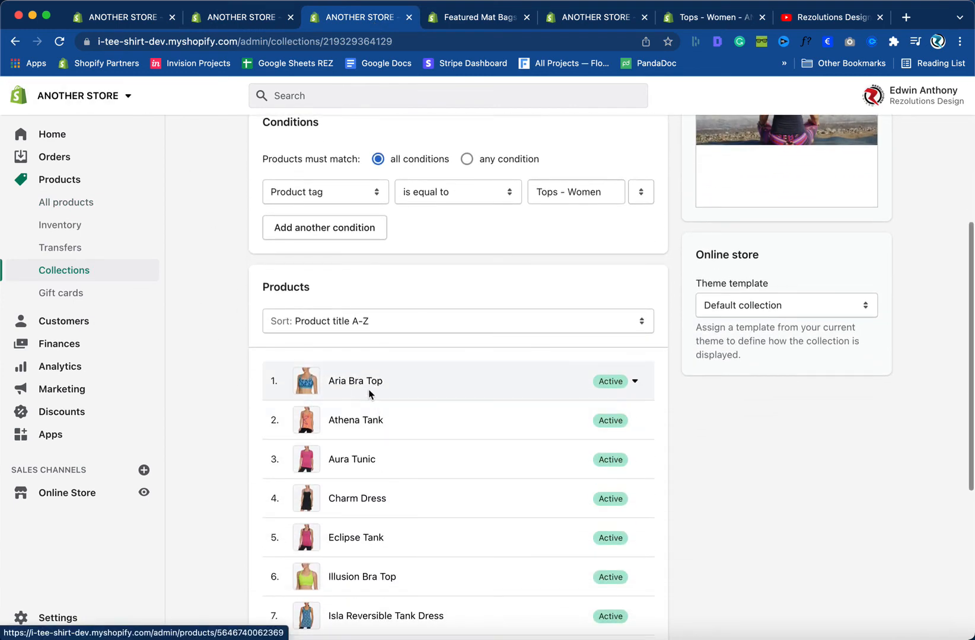
scroll(366, 395, "up", 6)
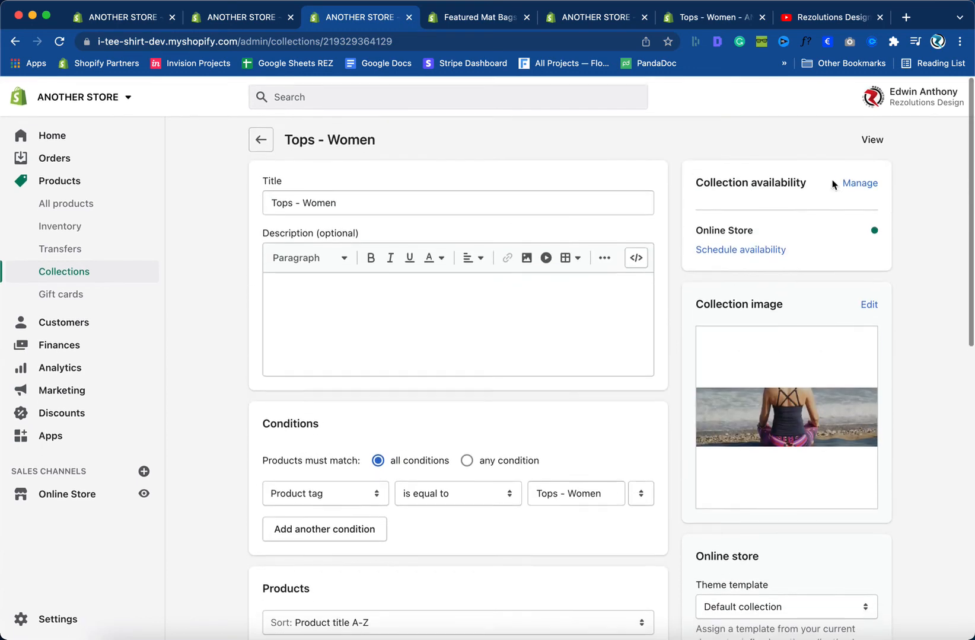
left_click(870, 143)
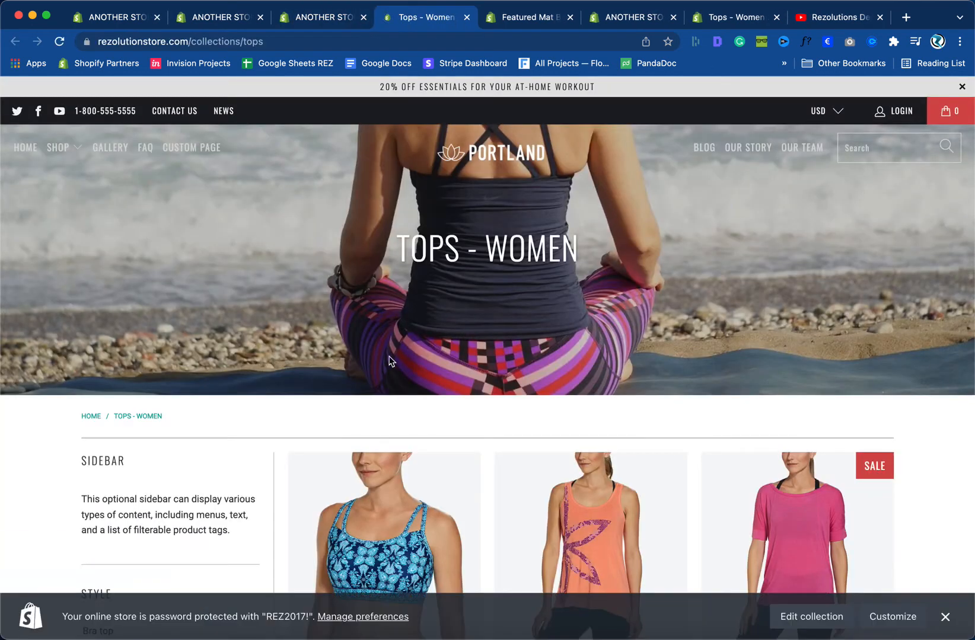
scroll(427, 368, "down", 3)
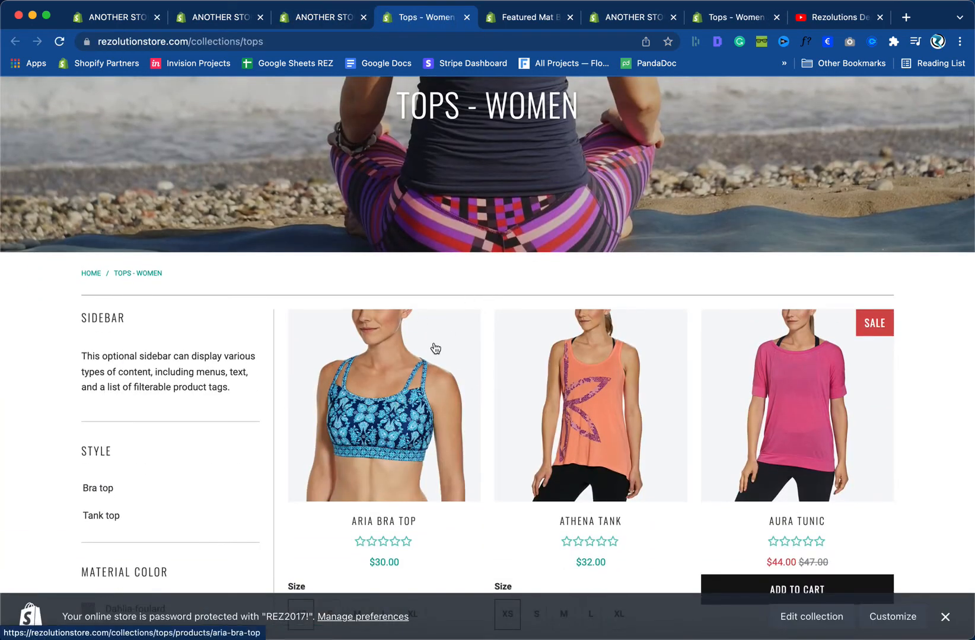
scroll(445, 351, "up", 3)
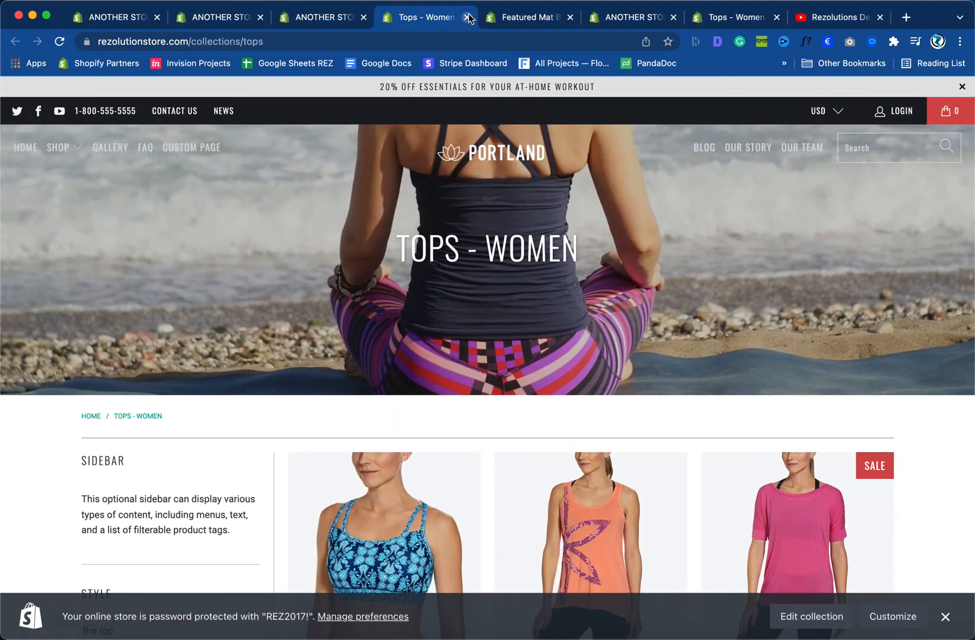
- Close the duplicate Tops - Women storefront page, and open the women's Tops collection from the storefront home page's Shop menu
left_click(467, 17)
left_click(621, 16)
left_click(483, 153)
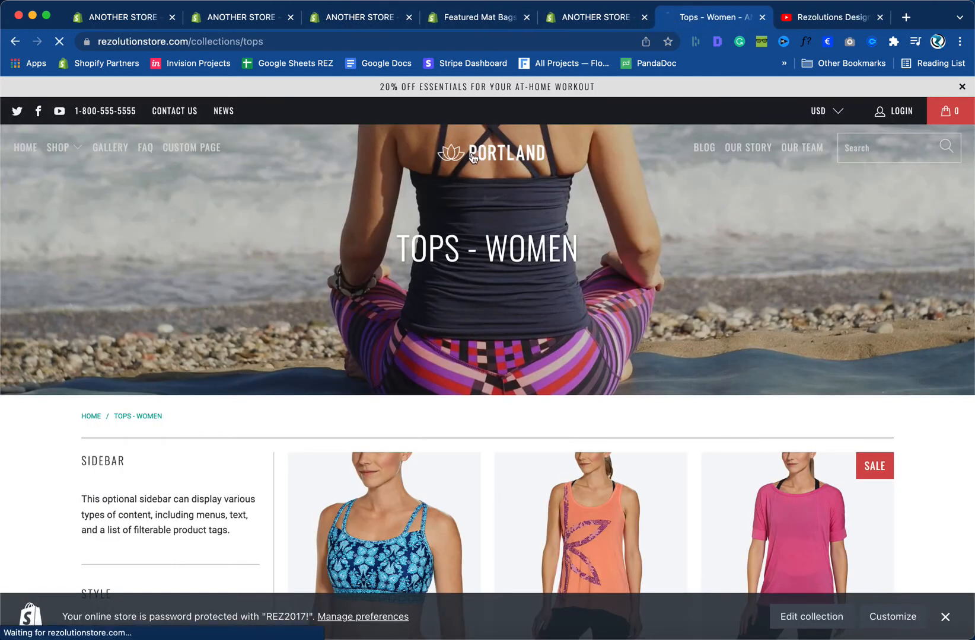
mouse_move(59, 148)
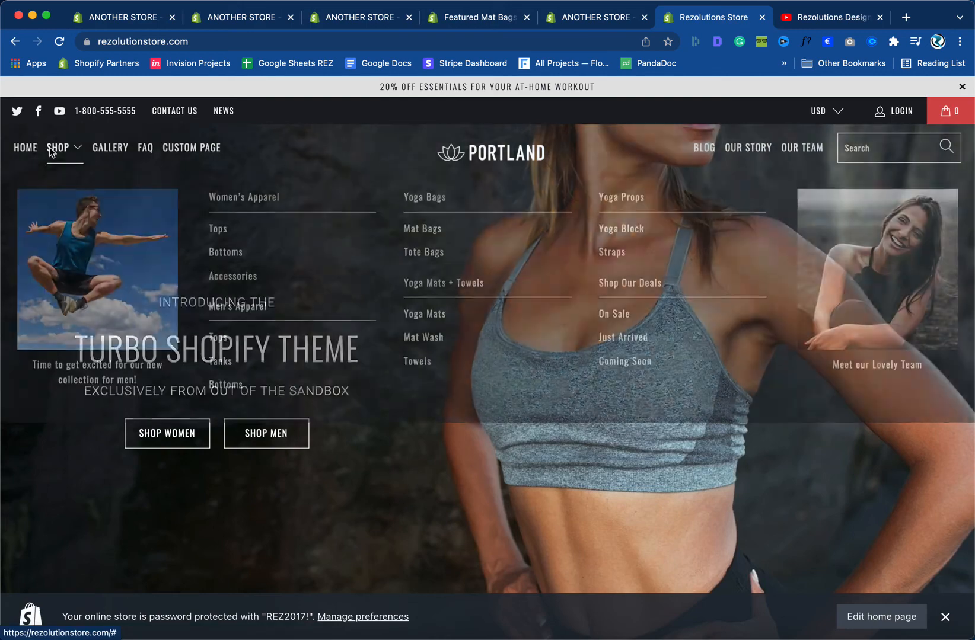
left_click(218, 232)
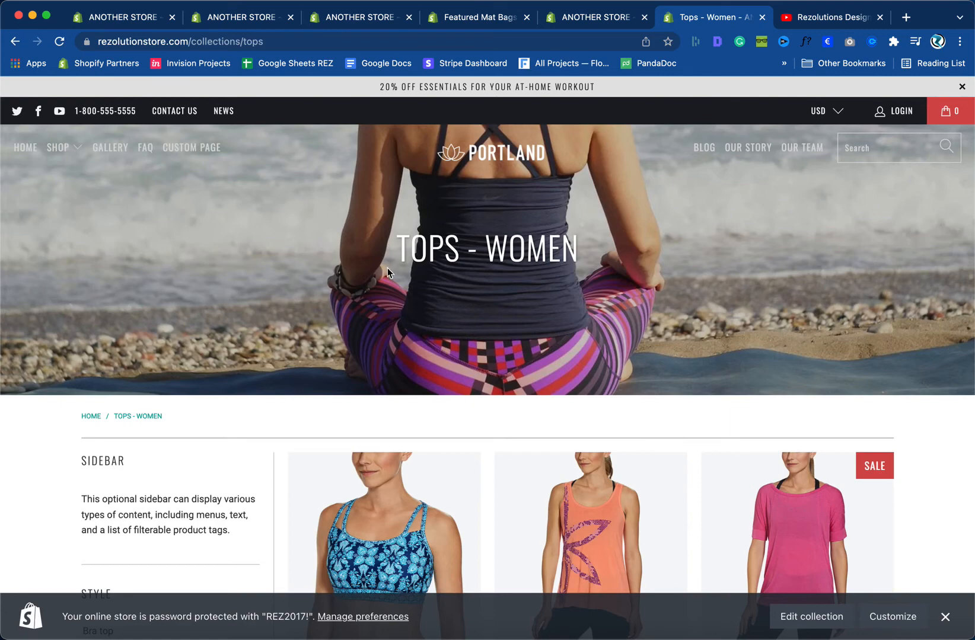
- Close the leftover Tops - Women and Featured Mat Bags storefront pages and return to the admin's Navigation page
left_click(762, 18)
left_click(606, 22)
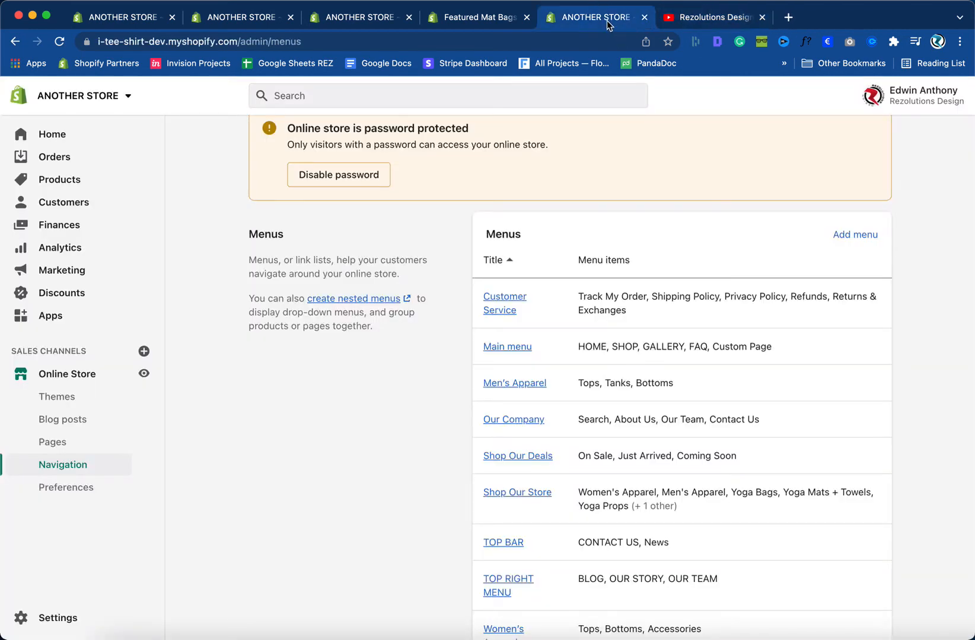
left_click(514, 22)
left_click(526, 17)
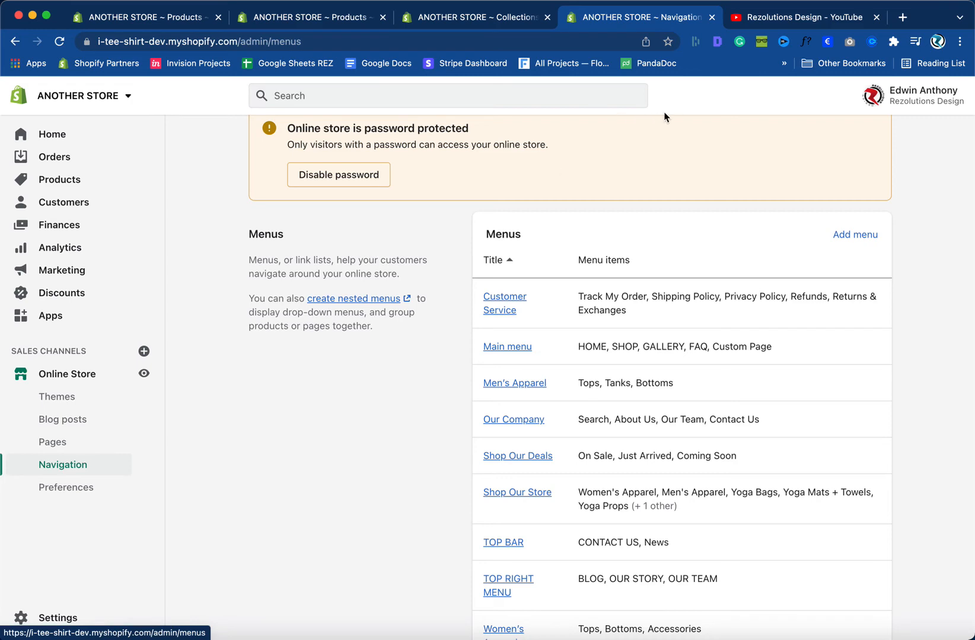
- Review the Menus list in Navigation, and view the online store to look at its Shop menu
left_click(798, 17)
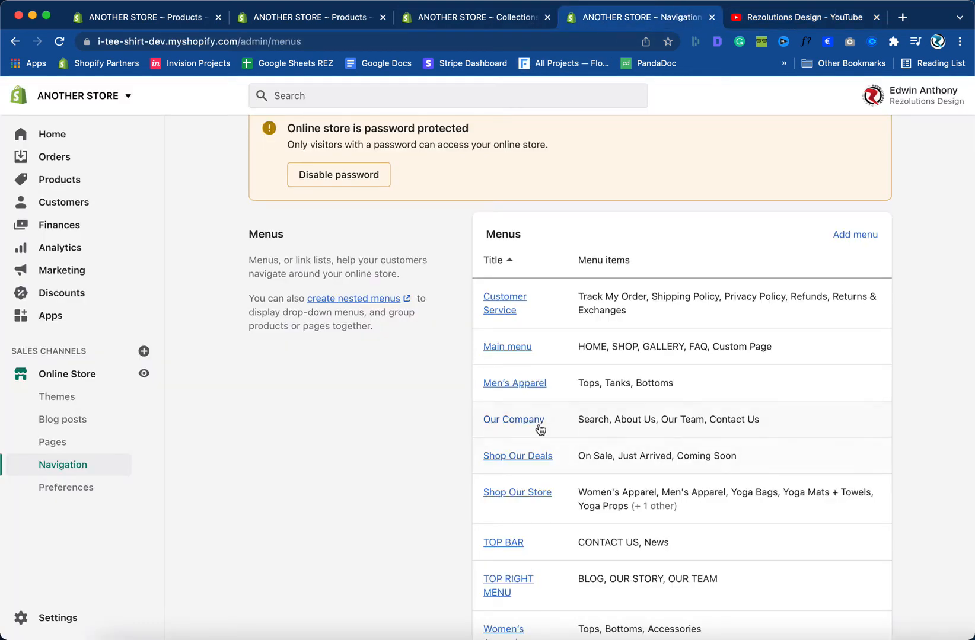
scroll(541, 424, "down", 3)
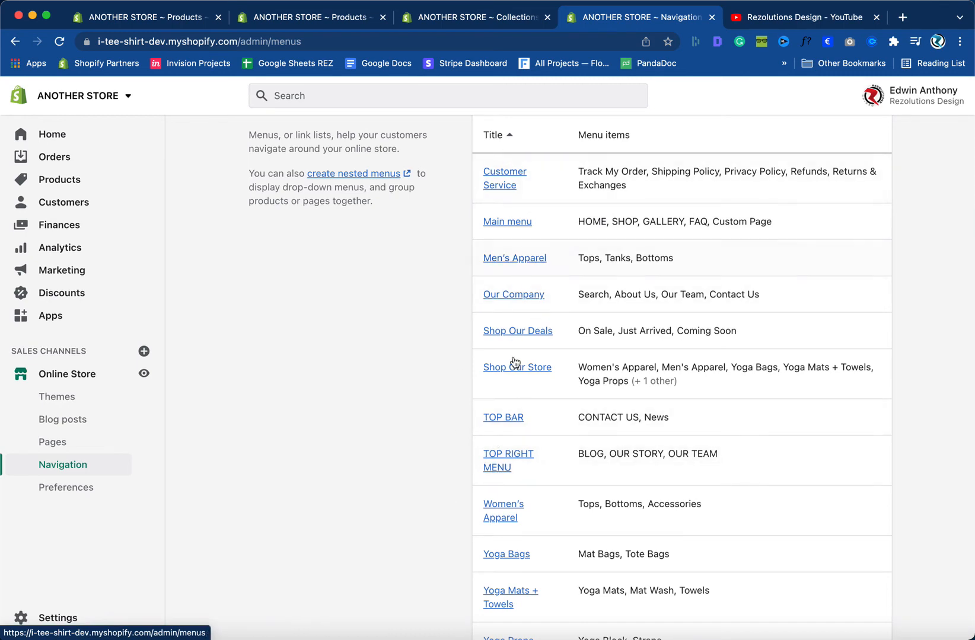
left_click(144, 373)
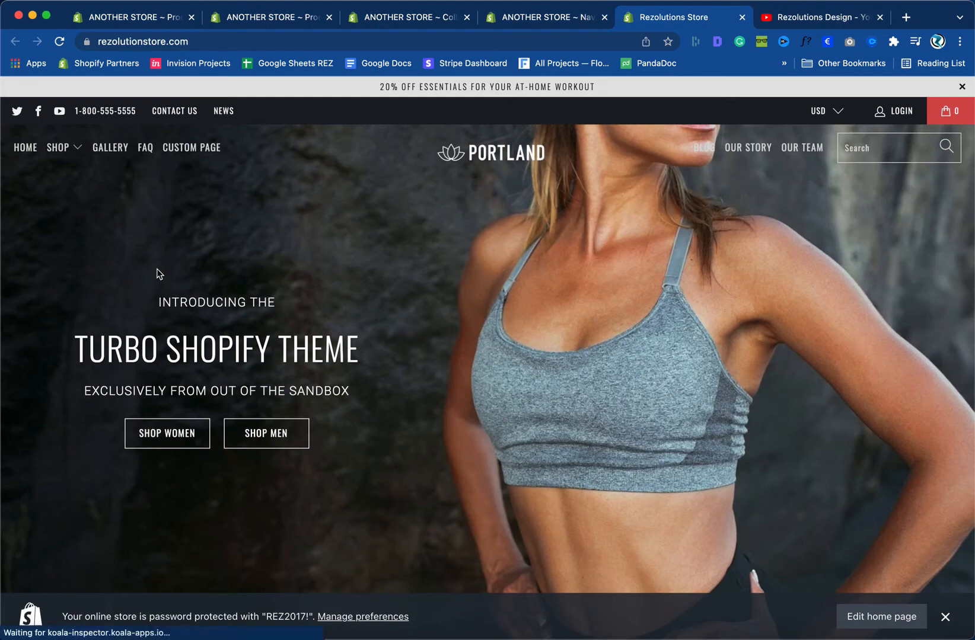
mouse_move(70, 155)
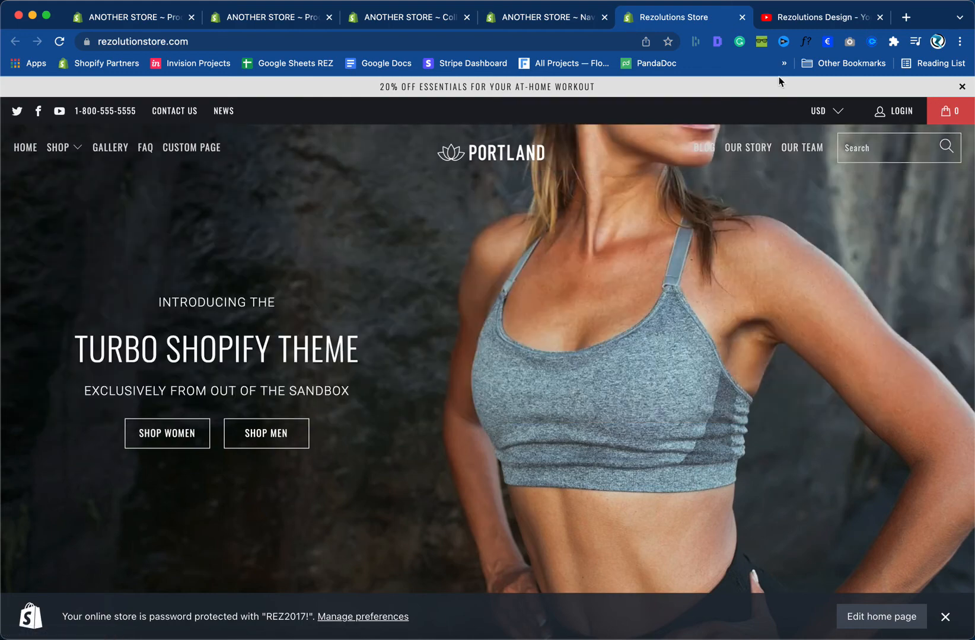
- Switch to the Rezolutions Design YouTube channel and find its series on setting up the TURBO theme in Shopify
left_click(789, 18)
mouse_move(682, 96)
scroll(555, 211, "down", 5)
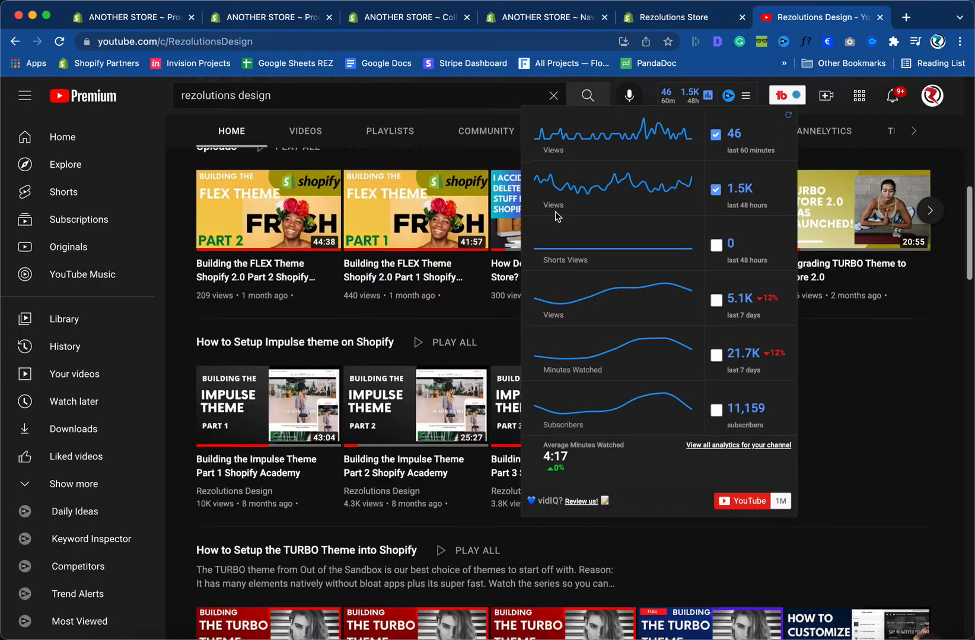
scroll(555, 211, "down", 4)
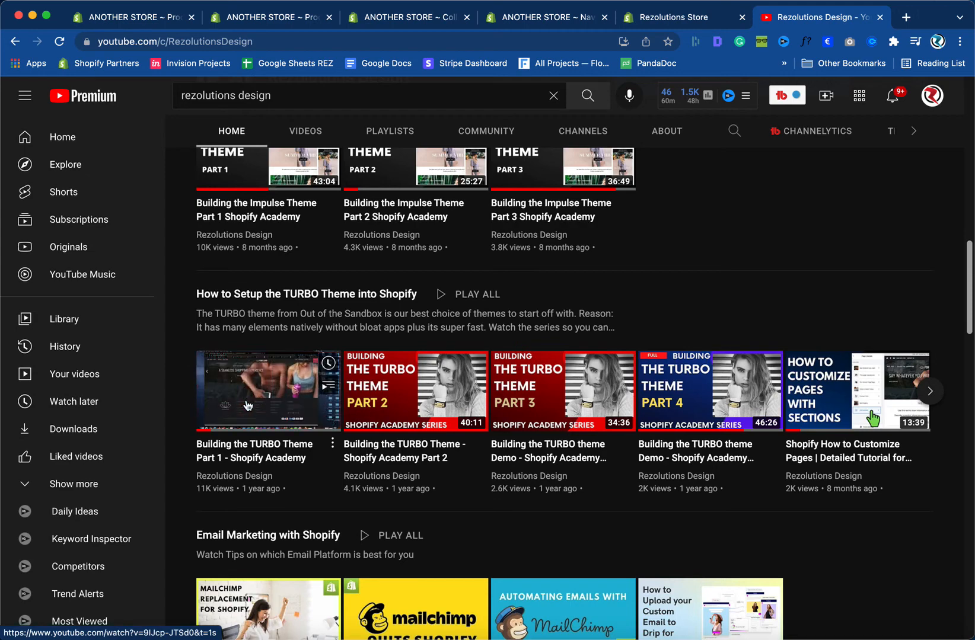
- Compare the bra top product's tags and the Navigation menus with the storefront's Shop menu
left_click(647, 18)
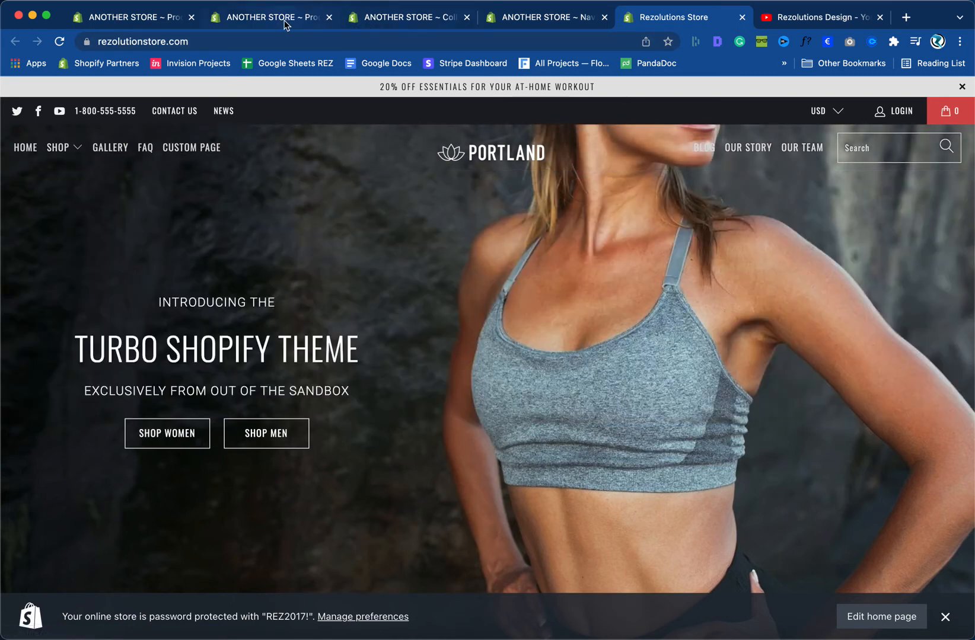
left_click(283, 18)
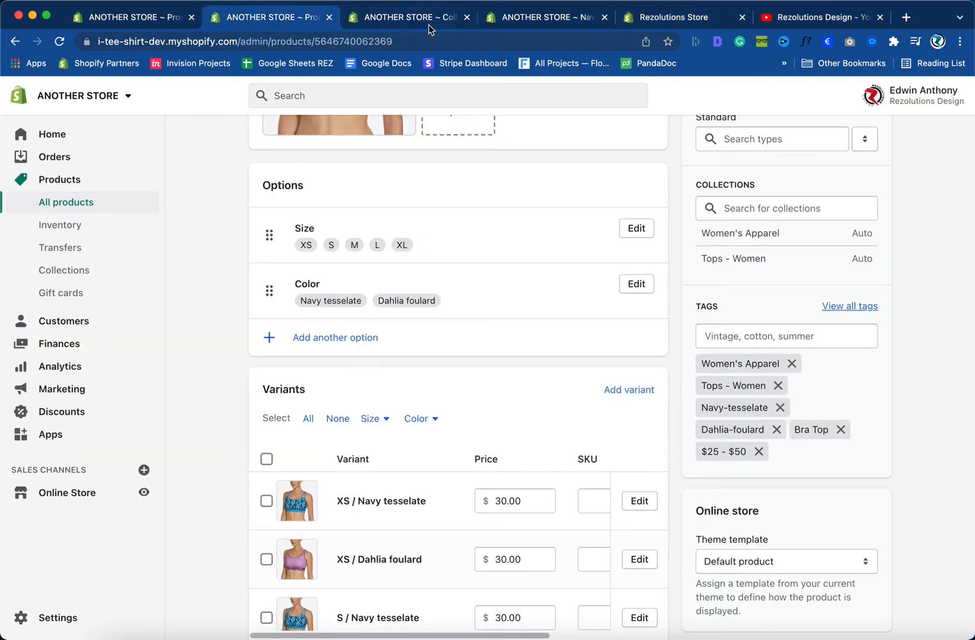
left_click(539, 18)
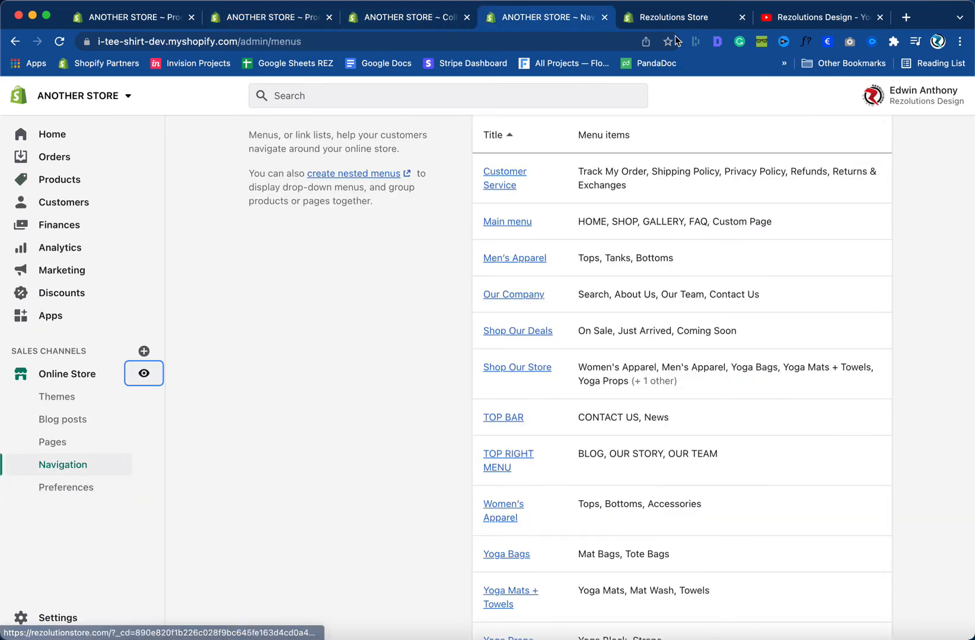
left_click(648, 18)
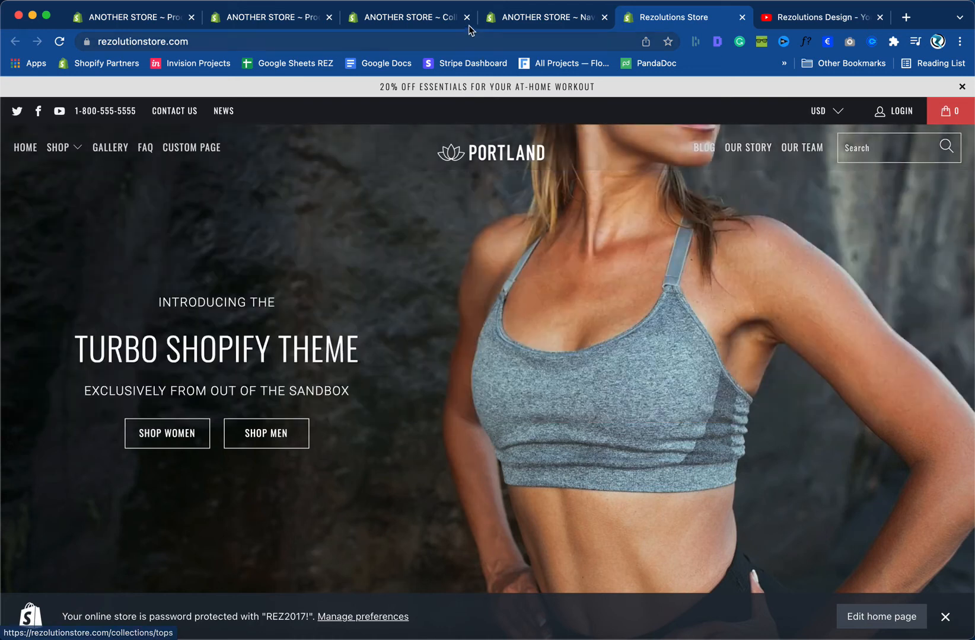
left_click(513, 16)
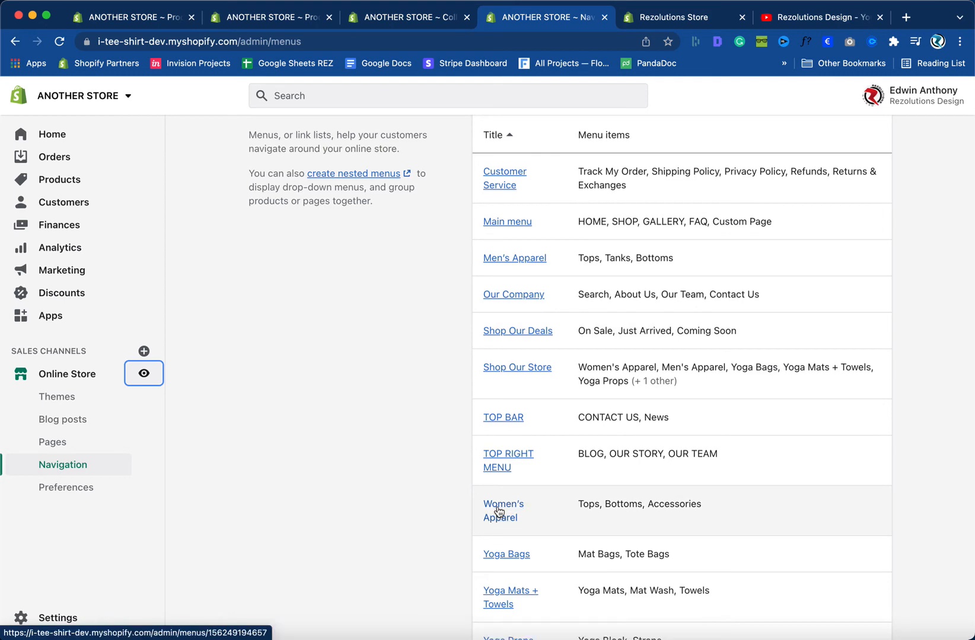
left_click(652, 17)
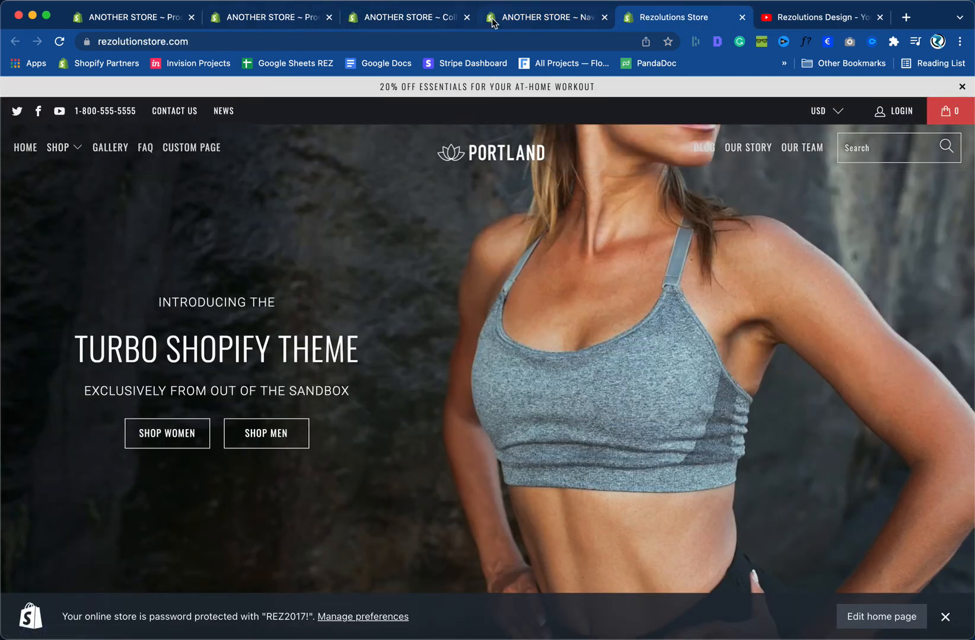
left_click(498, 19)
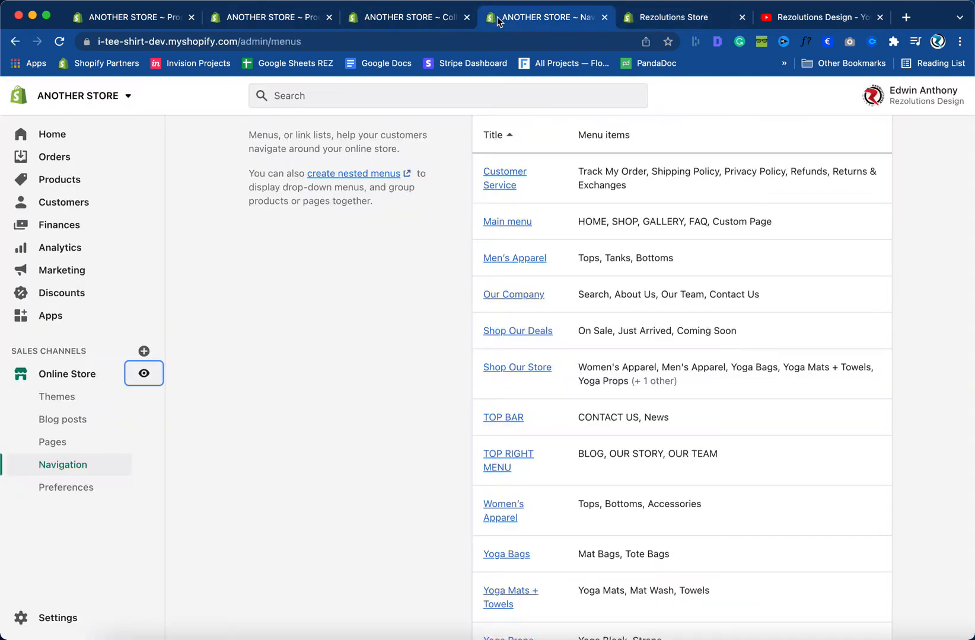
- Open the Tops item of the Women's Apparel menu for editing and compare its link with the Tops - Women collection
left_click(509, 509)
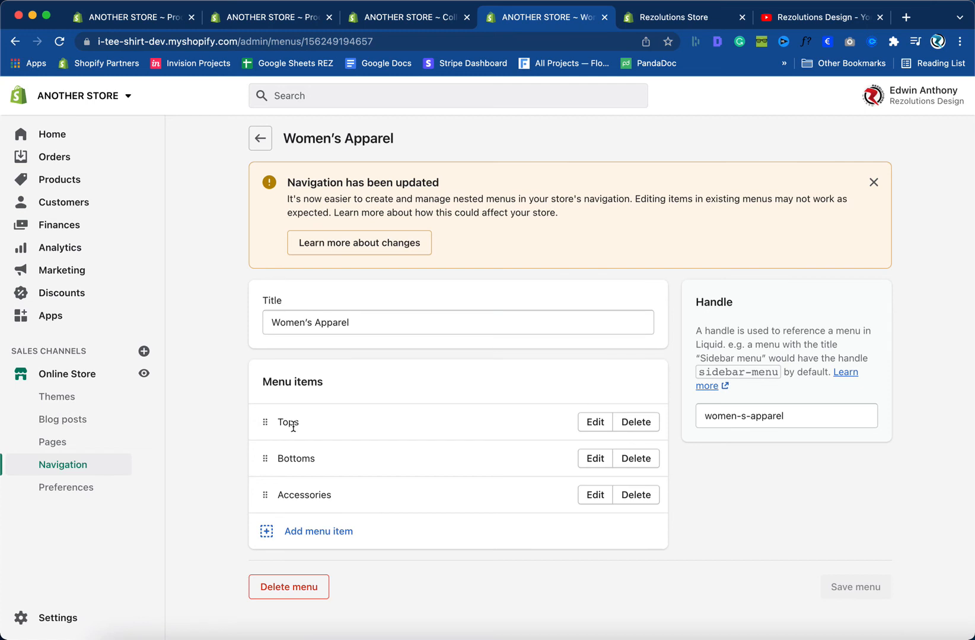
left_click(596, 424)
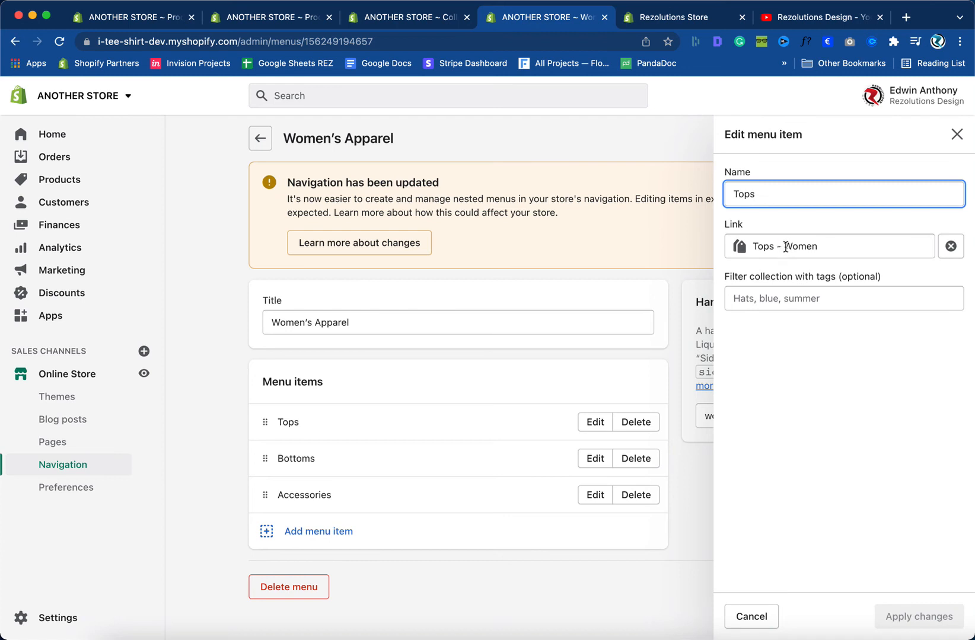
left_click(399, 20)
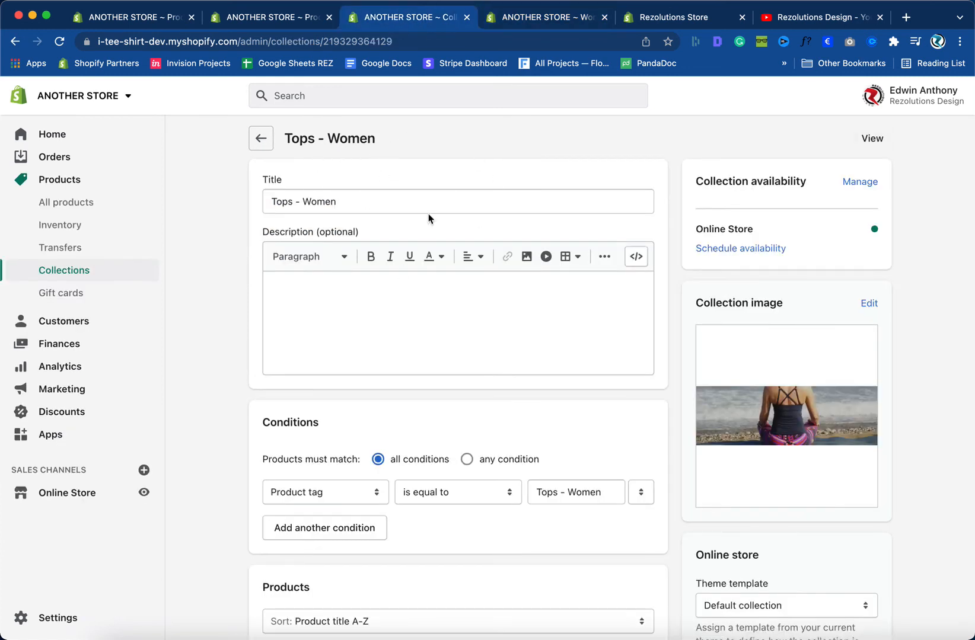
left_click(528, 23)
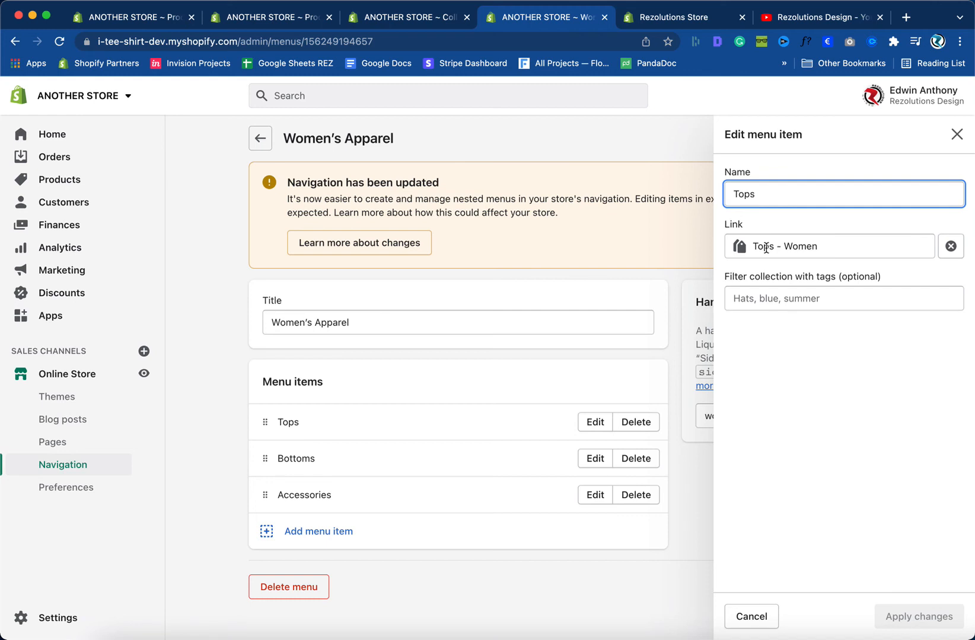
- Clear the Tops menu item's link, relink it to the Tops - Women collection, and save the Women's Apparel menu
left_click(952, 249)
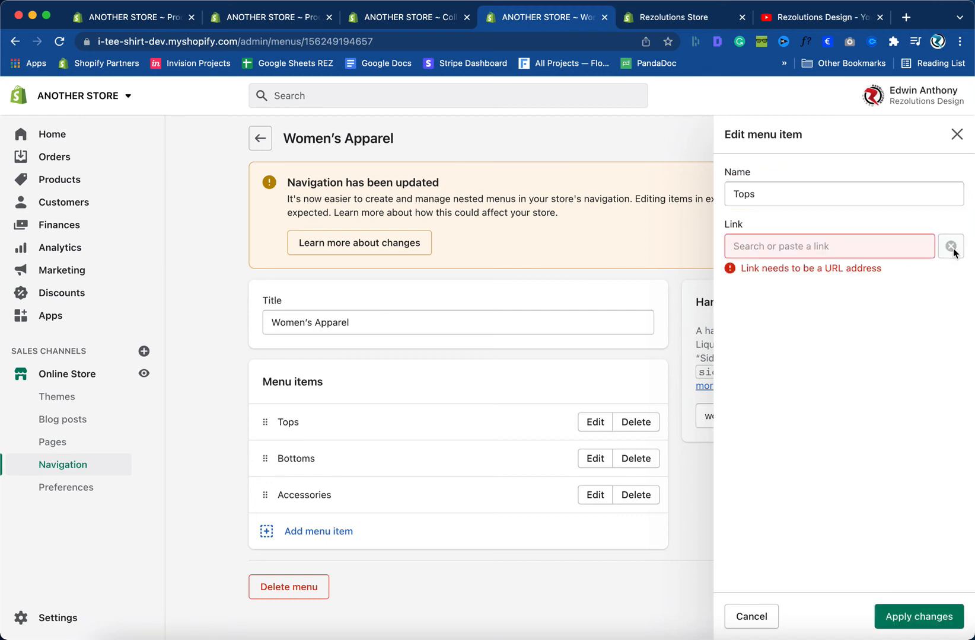
left_click(753, 243)
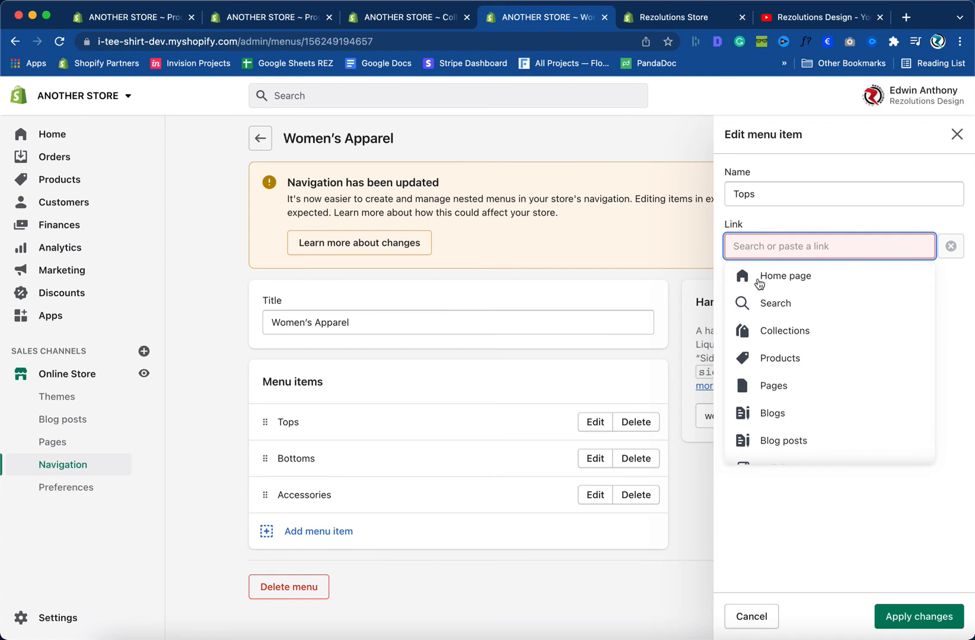
left_click(765, 335)
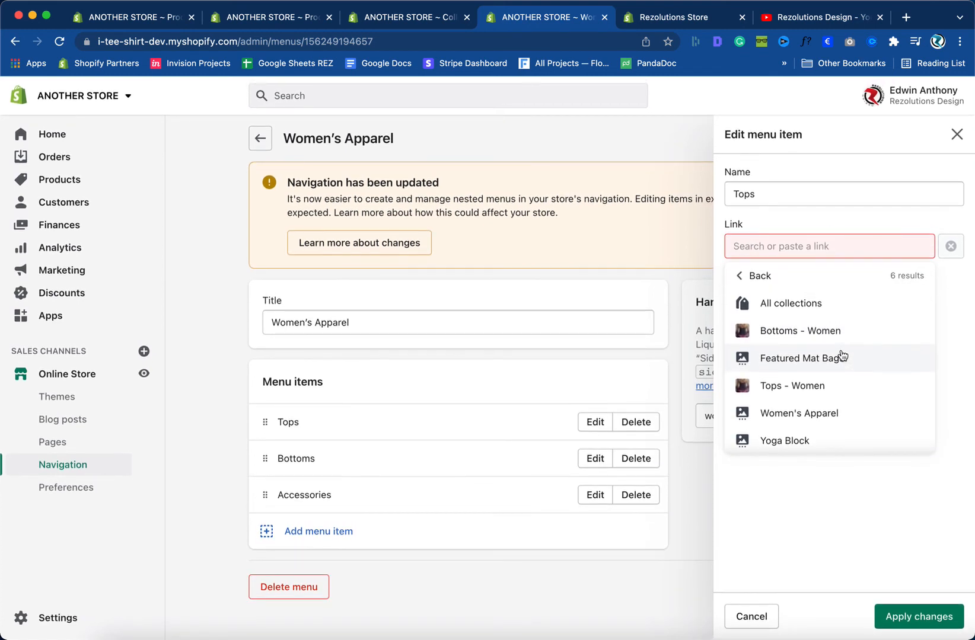
left_click(782, 392)
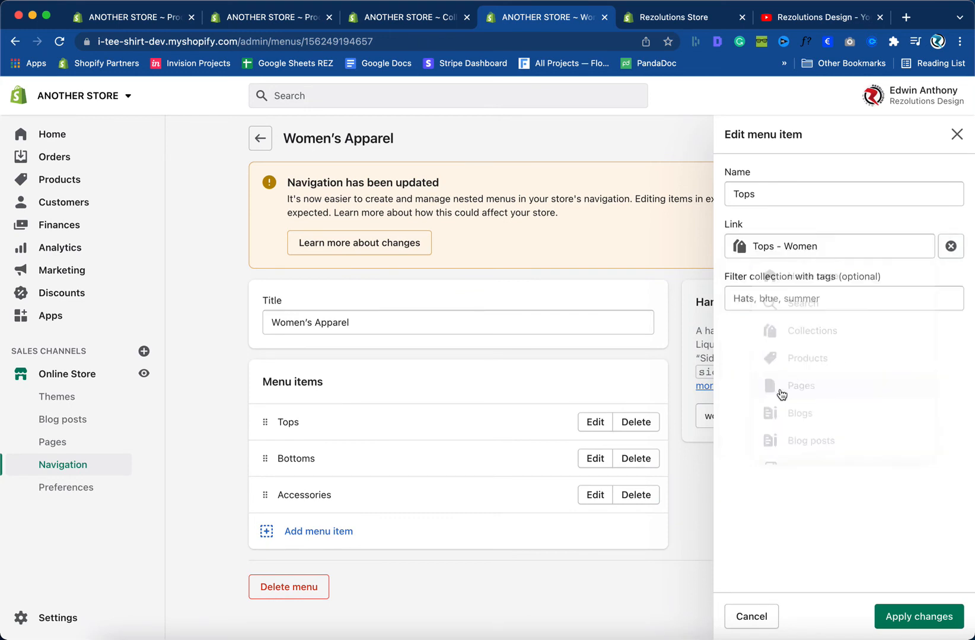
left_click(908, 623)
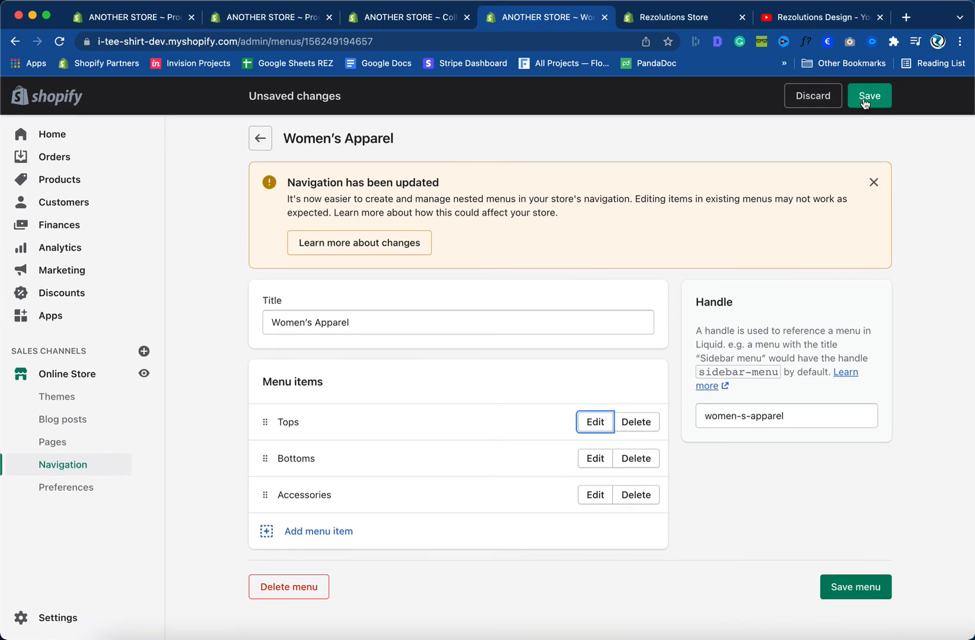
left_click(863, 102)
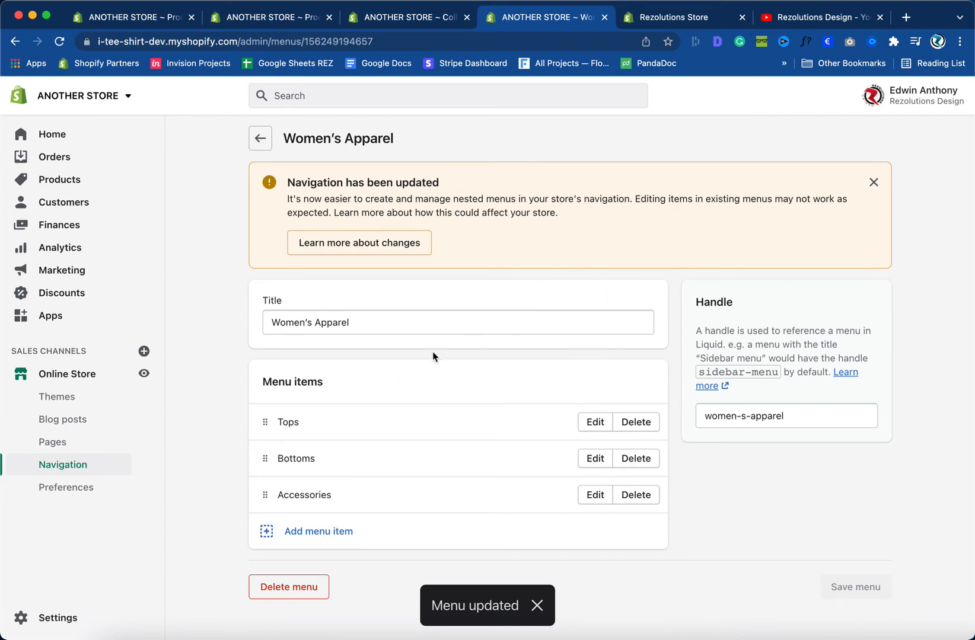
- Review the link between product tags, the Tops - Women collection and the Women's Apparel menu across the storefront and admin pages
left_click(648, 19)
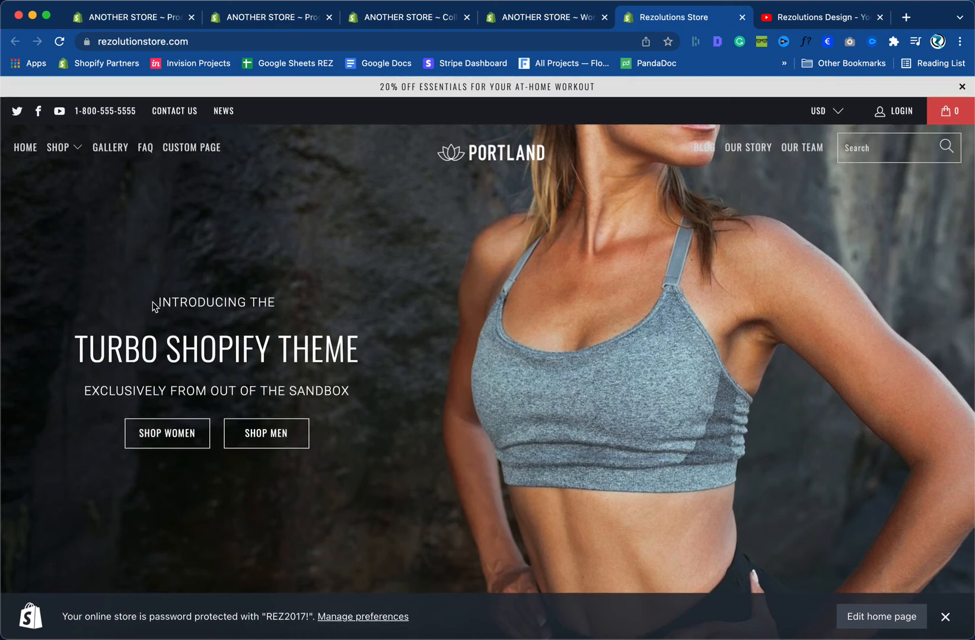
left_click(385, 17)
left_click(302, 19)
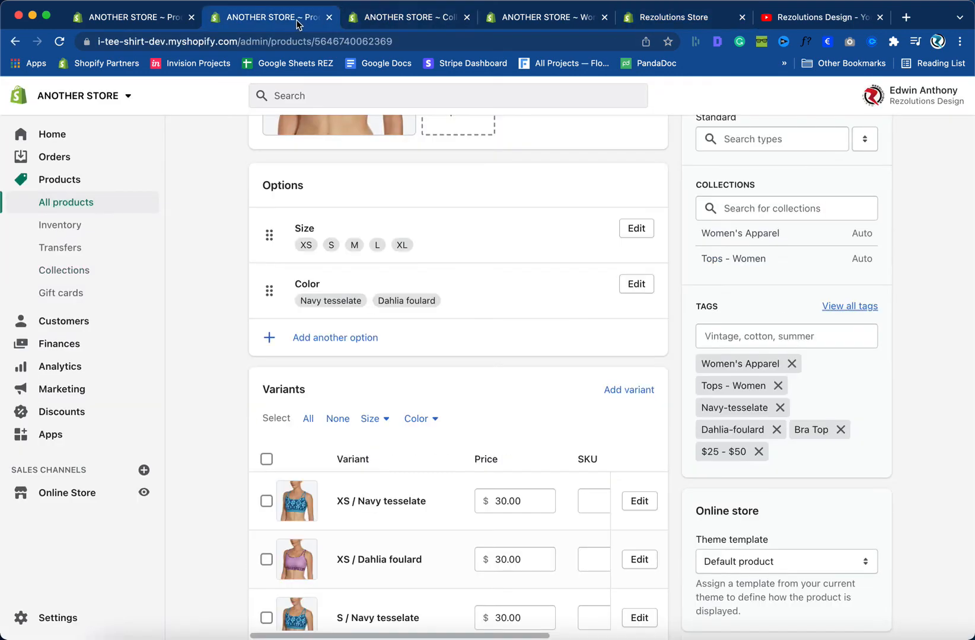
left_click(405, 23)
left_click(546, 23)
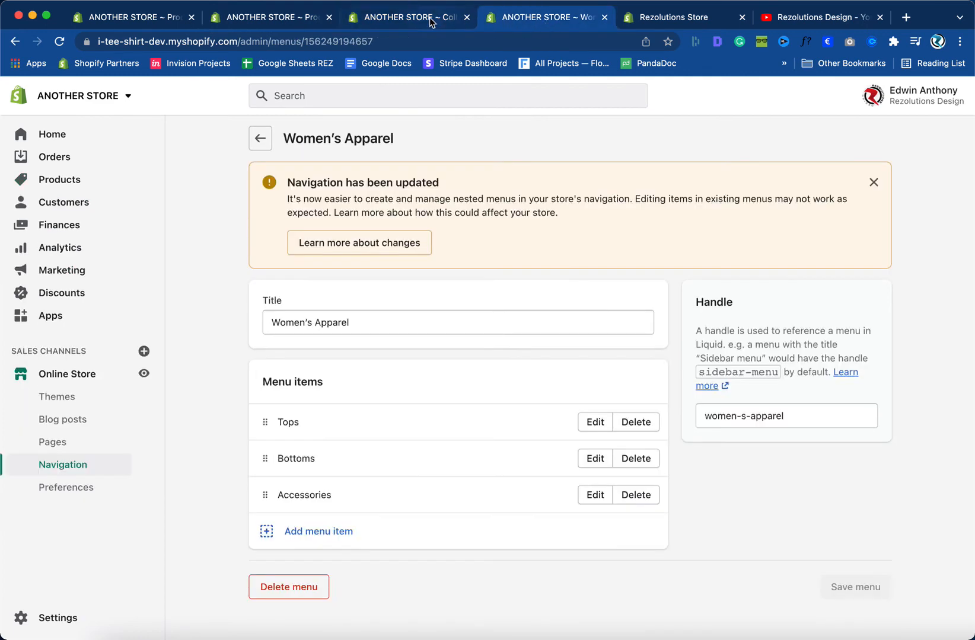
left_click(431, 22)
left_click(286, 18)
left_click(399, 23)
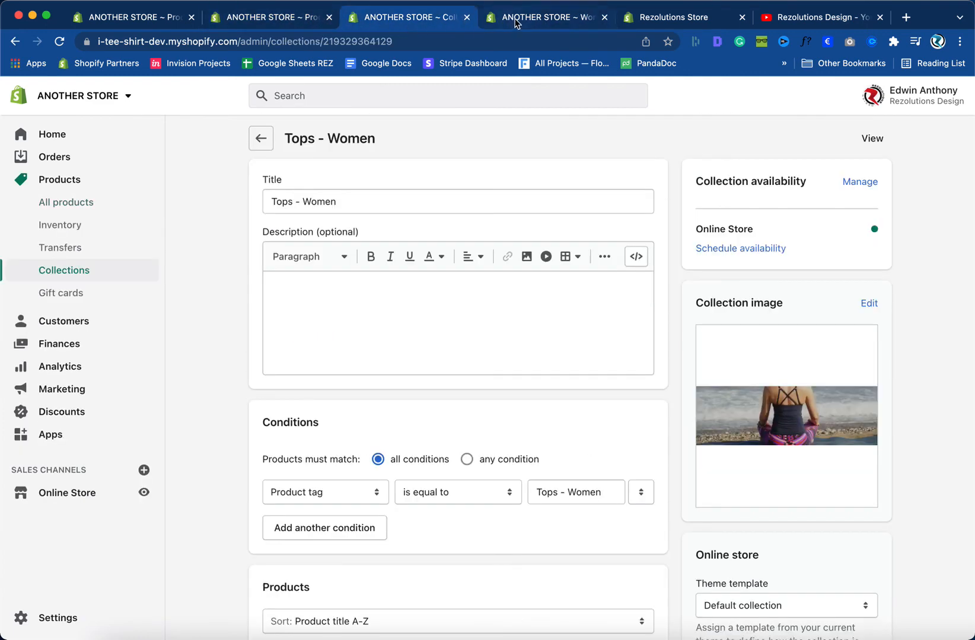
left_click(518, 27)
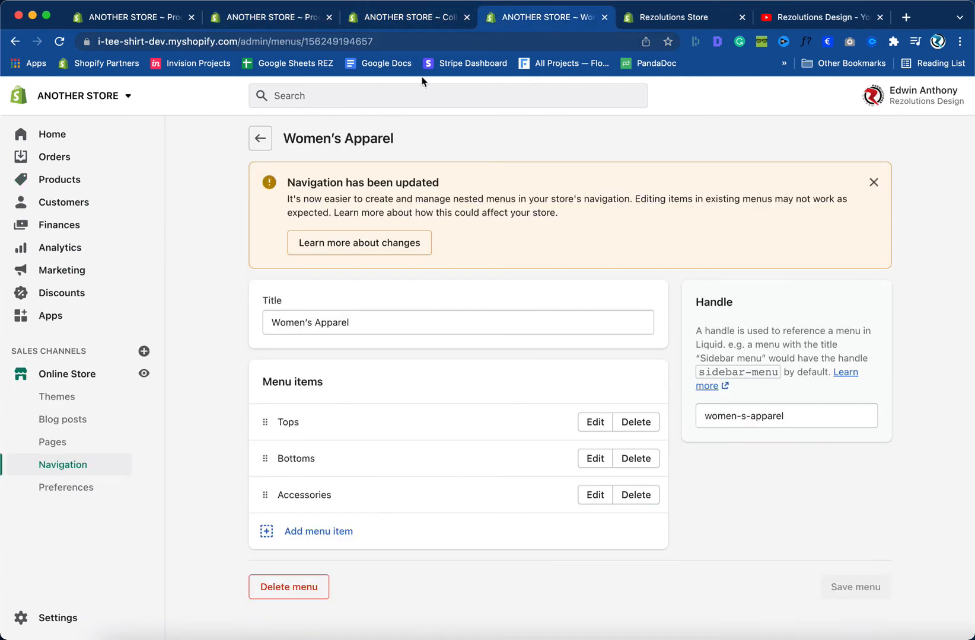
- Reload the storefront home page and return to the Tops - Women collection in the admin
left_click(647, 21)
left_click(57, 41)
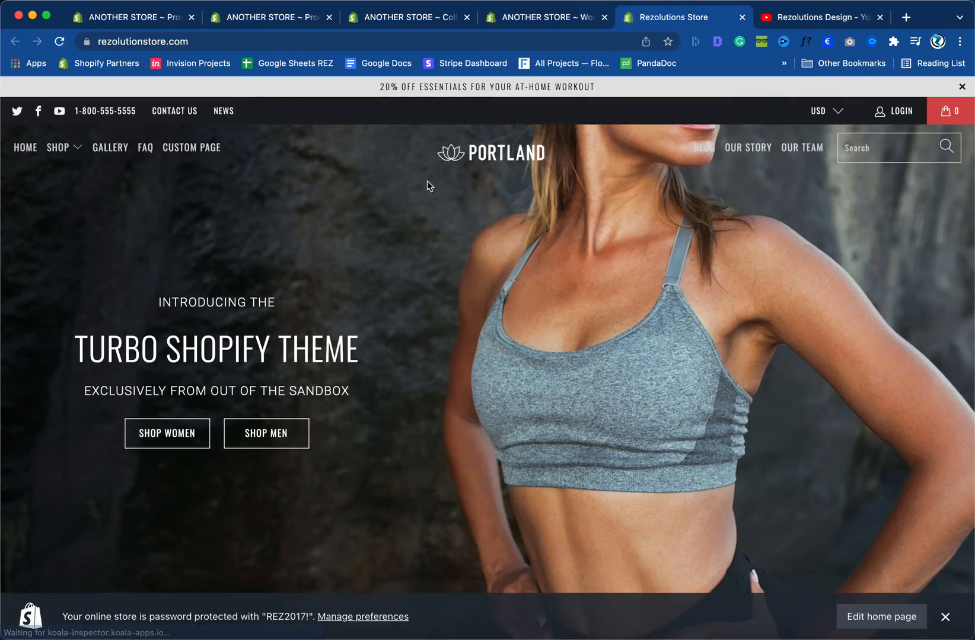
left_click(420, 24)
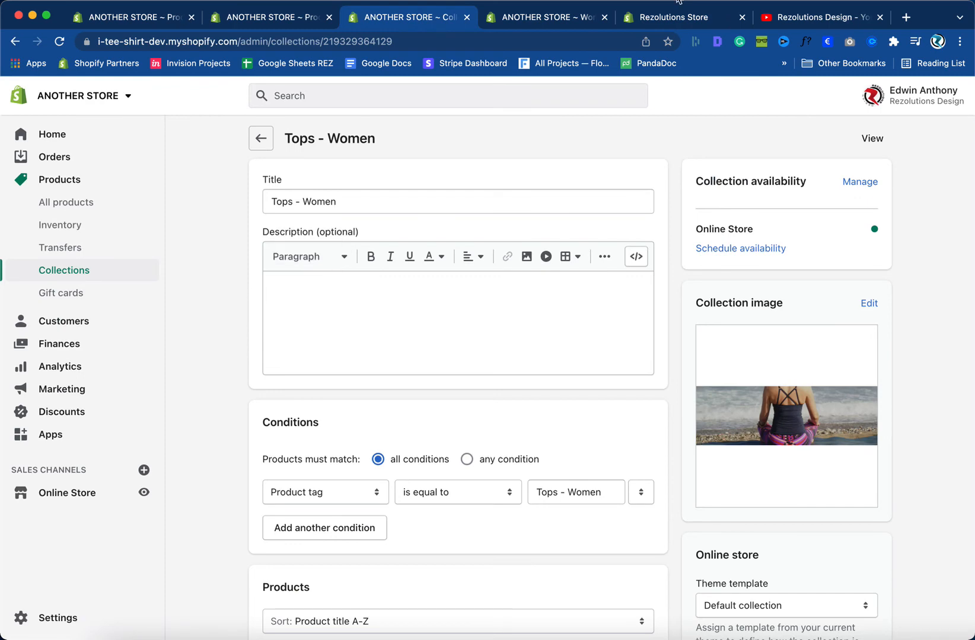
- View the Tops collection under Women's Apparel on the storefront and dismiss the store password notice
left_click(676, 16)
mouse_move(54, 158)
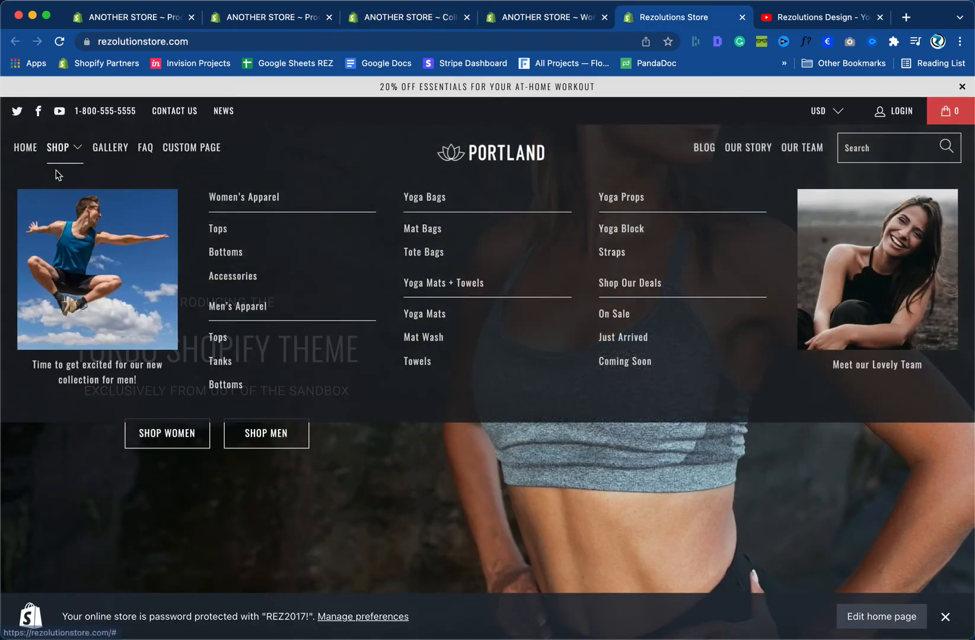
left_click(218, 228)
scroll(137, 410, "down", 3)
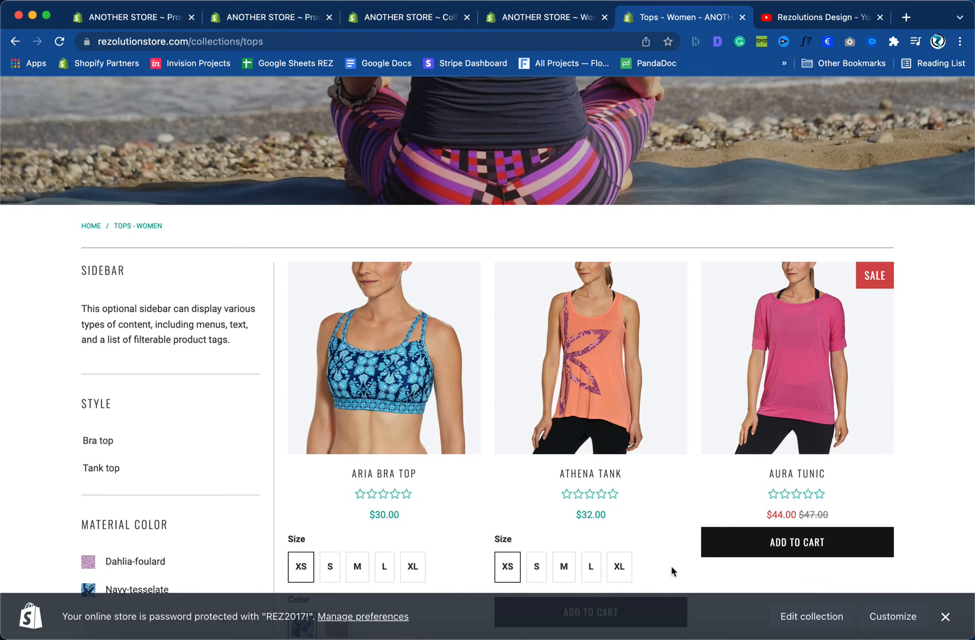
left_click(946, 617)
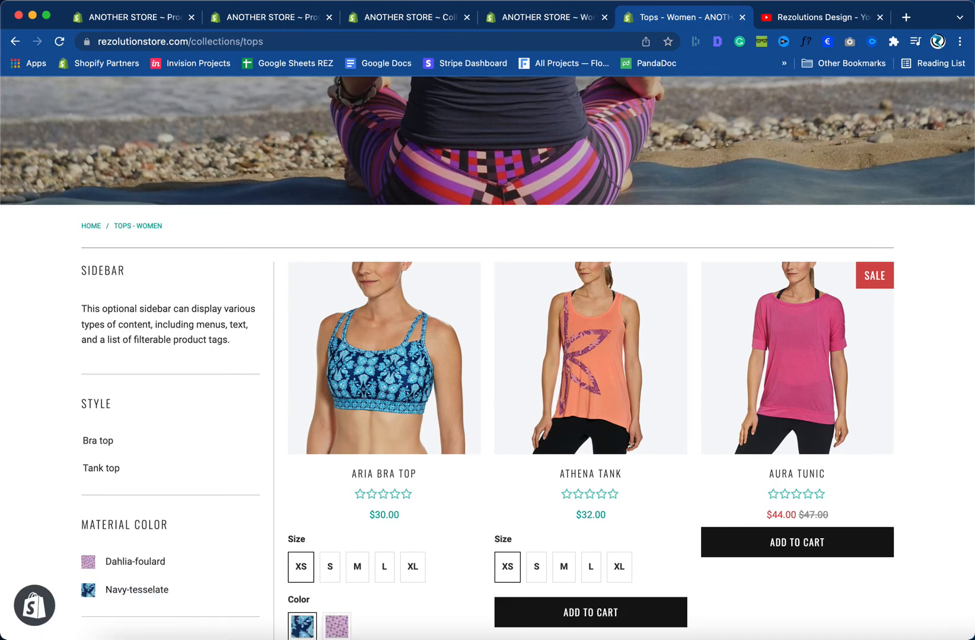
- Check the product's tags and the Women's Apparel menu in the admin, and bring up the Navigation list of menus
left_click(266, 24)
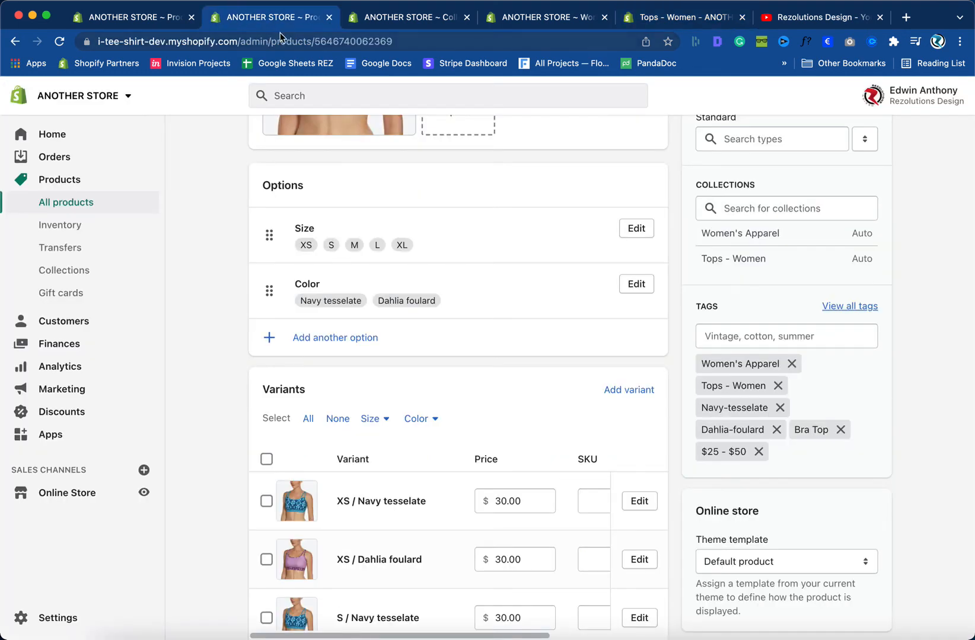
left_click(511, 19)
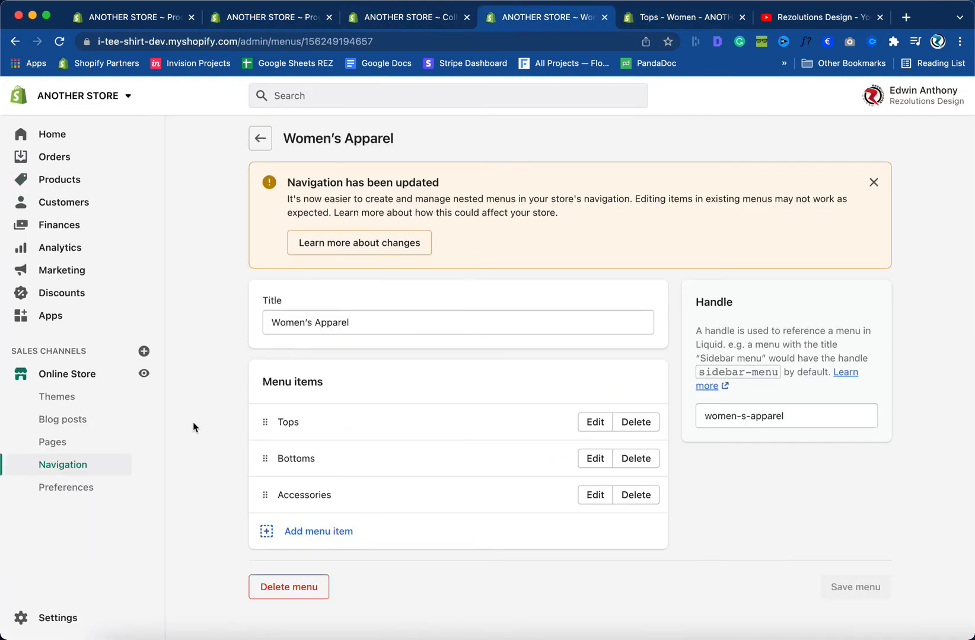
left_click(76, 464)
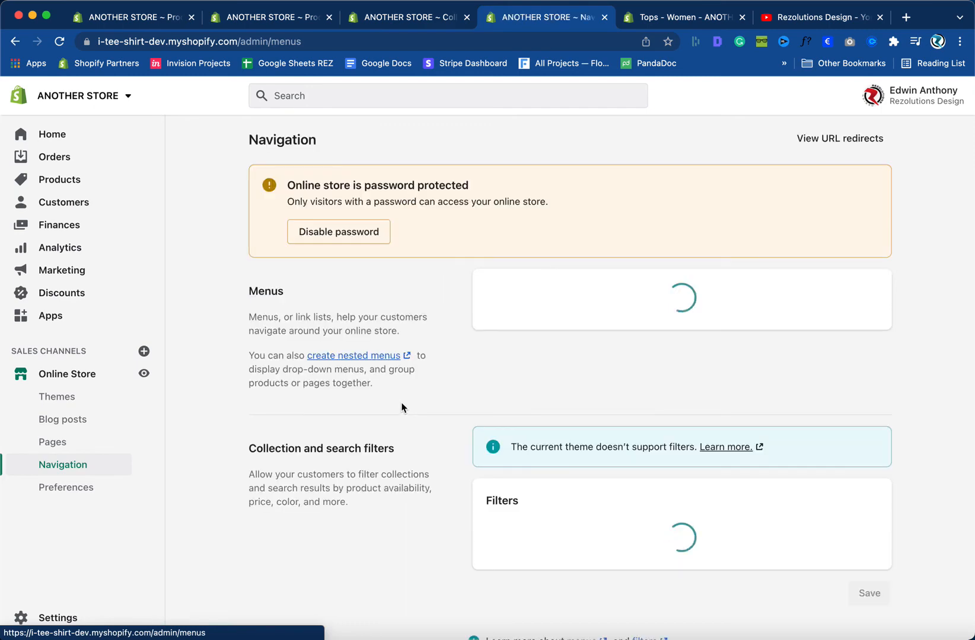
scroll(402, 407, "down", 2)
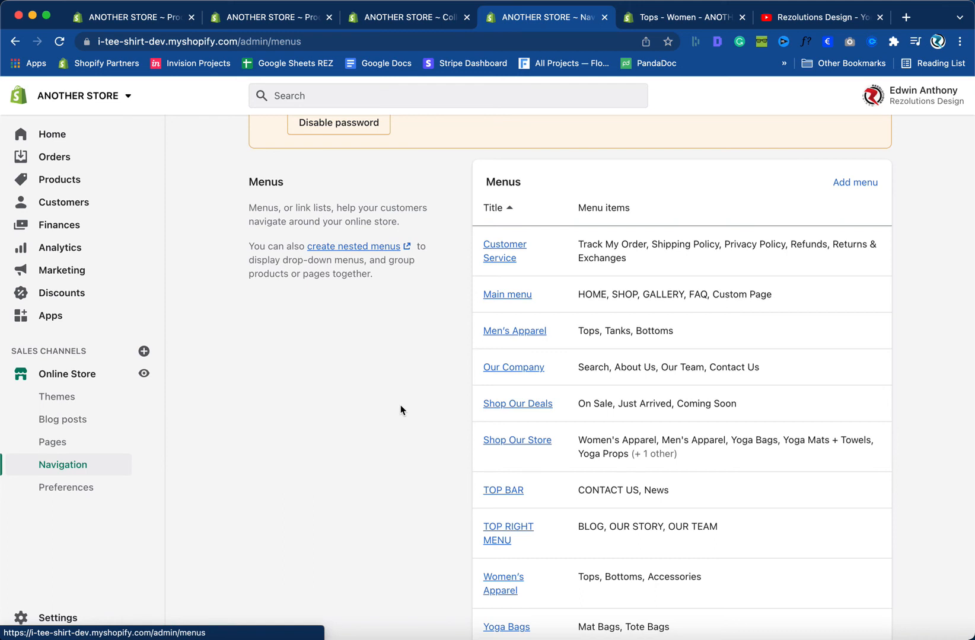
- Switch to the Rezolutions Design YouTube channel and browse its beginner, uploads and Impulse theme video sections
left_click(801, 17)
scroll(402, 352, "up", 15)
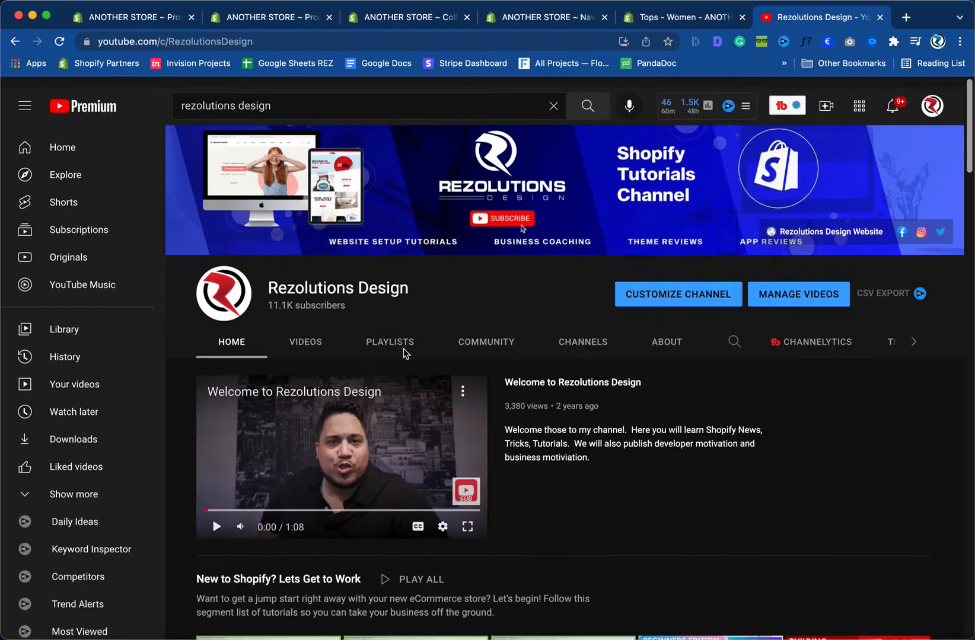
scroll(404, 353, "down", 5)
mouse_move(552, 386)
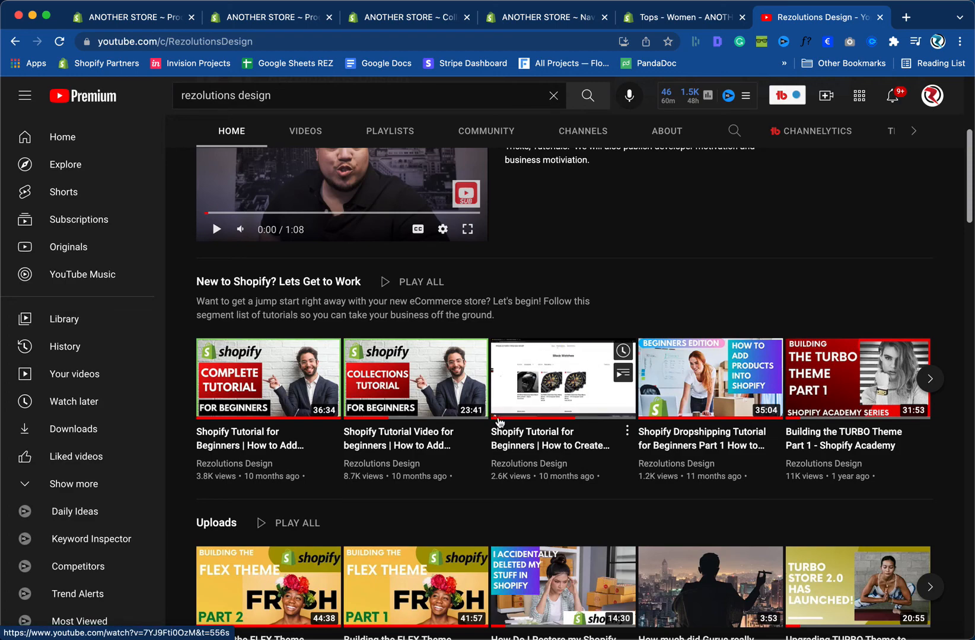
scroll(552, 386, "down", 8)
scroll(500, 422, "up", 1)
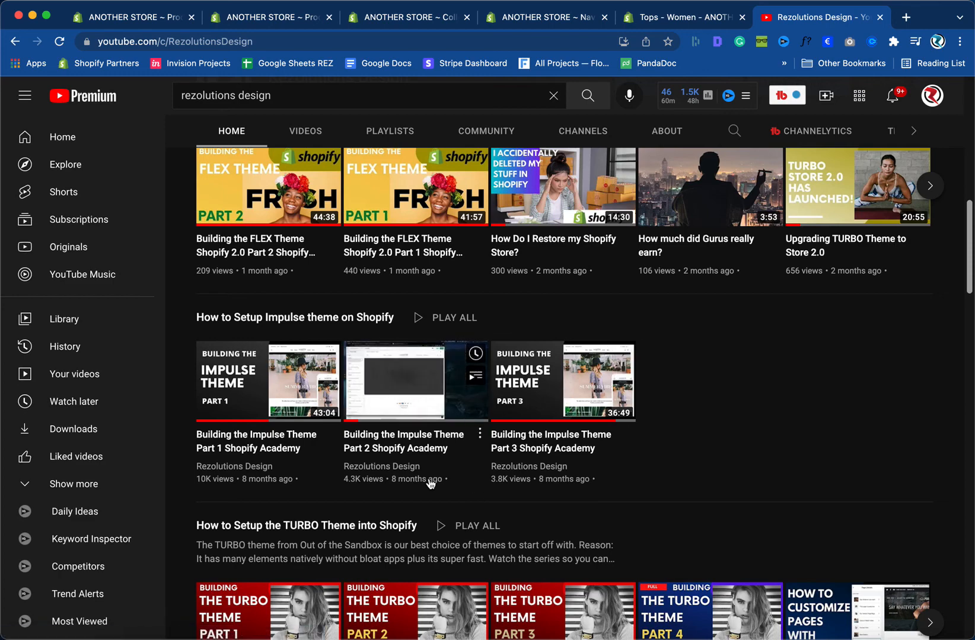
scroll(431, 478, "up", 3)
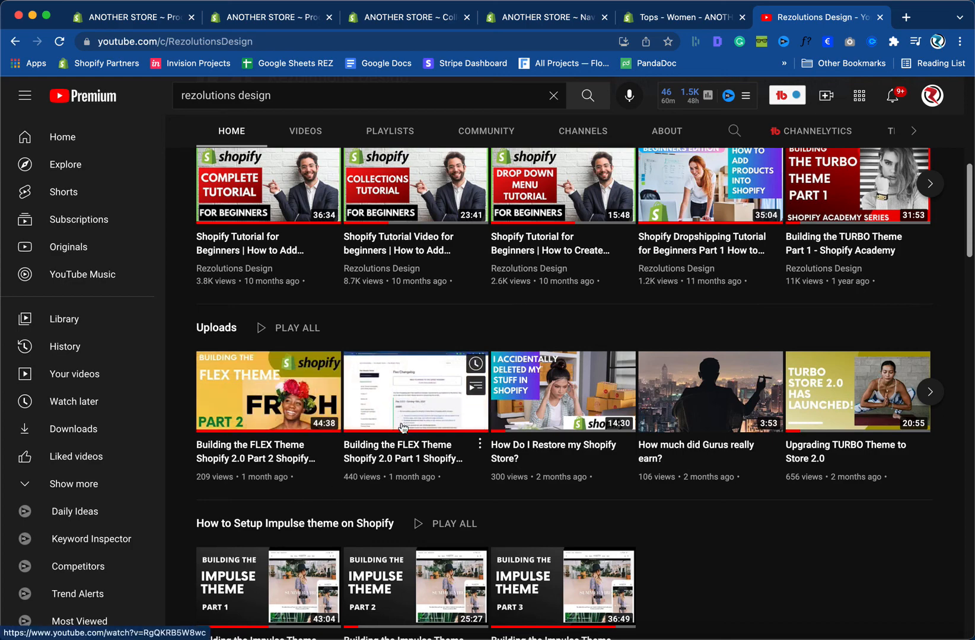
scroll(593, 516, "down", 7)
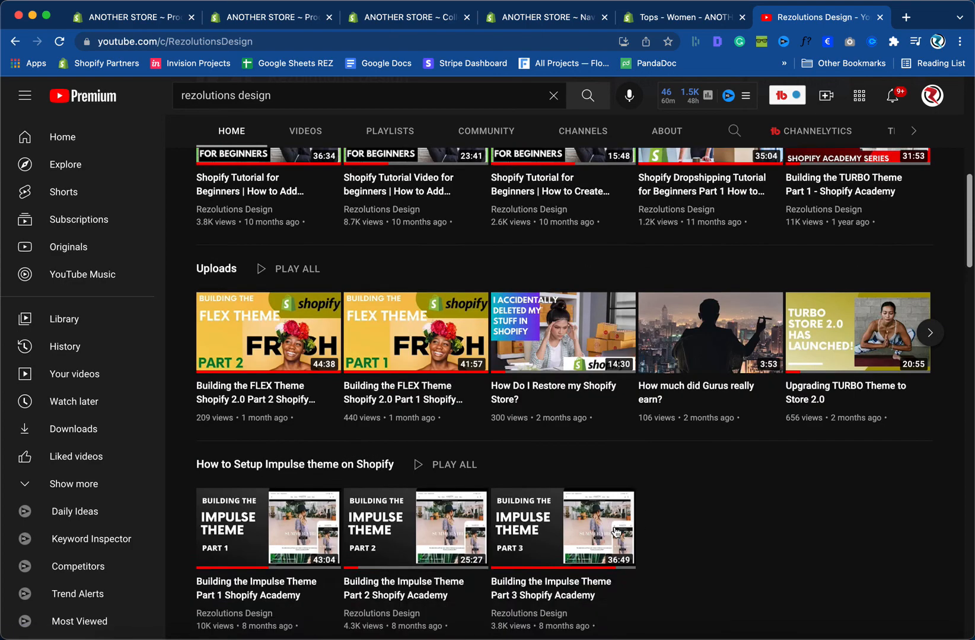
scroll(617, 531, "up", 15)
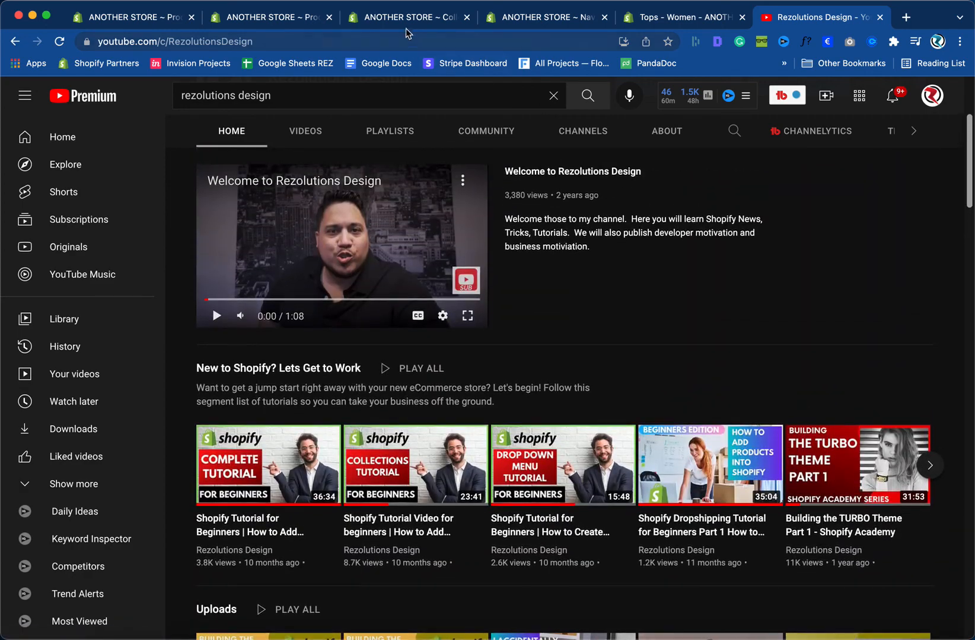
- Return to the Tops - Women collection in the Shopify admin and show the account's help and community options
left_click(407, 24)
left_click(530, 20)
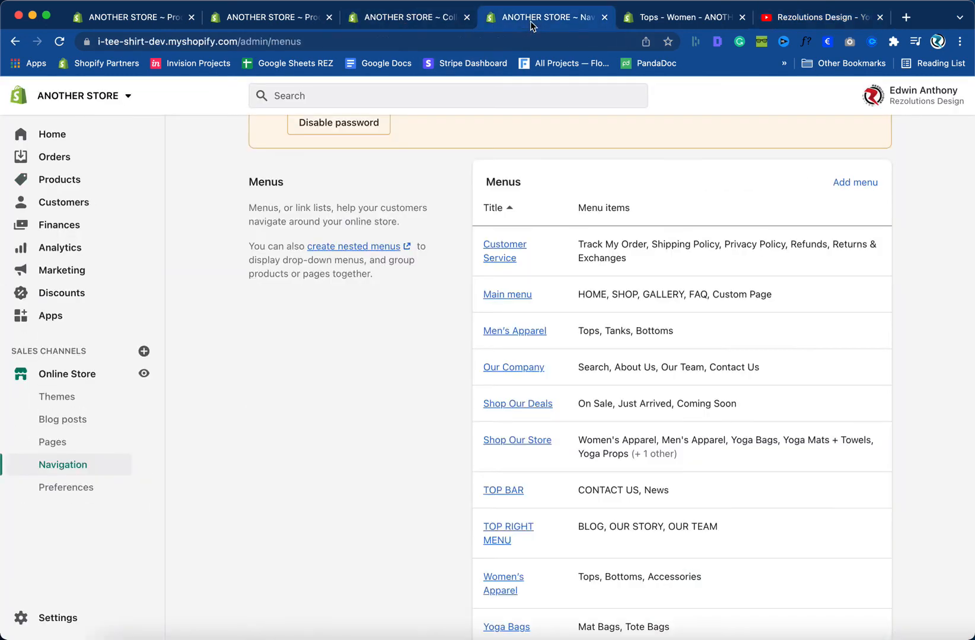
left_click(640, 22)
left_click(418, 22)
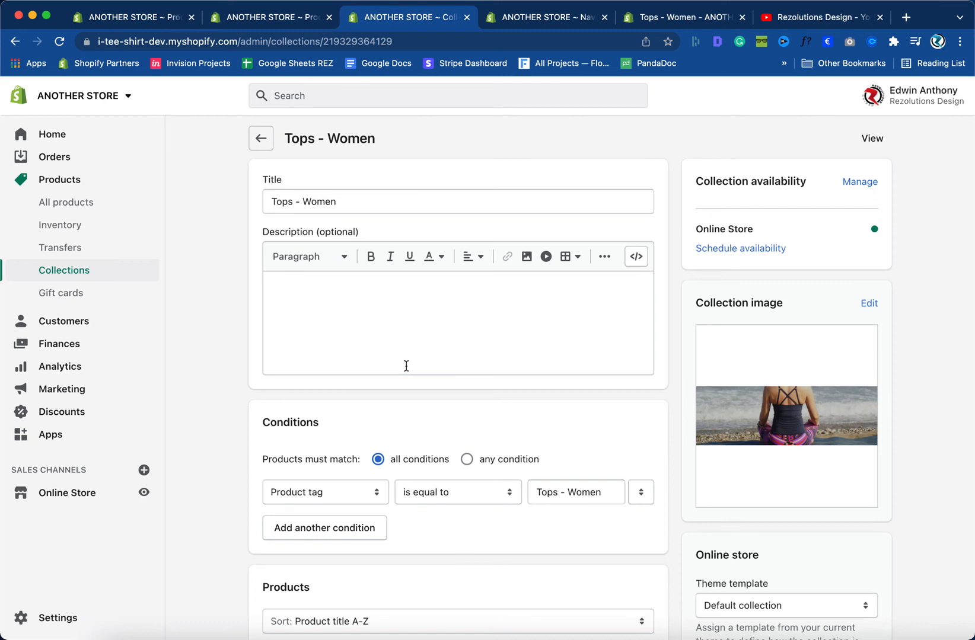
left_click(903, 104)
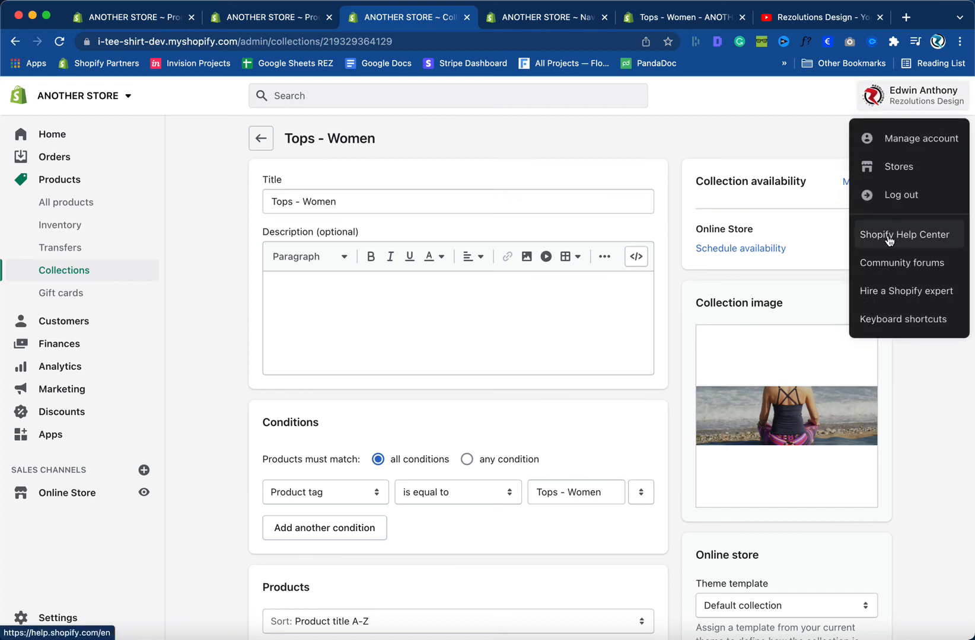
- Switch back to the YouTube channel and look through its theme, email marketing, shipping and quick-fix tutorial series
left_click(777, 17)
scroll(497, 340, "down", 6)
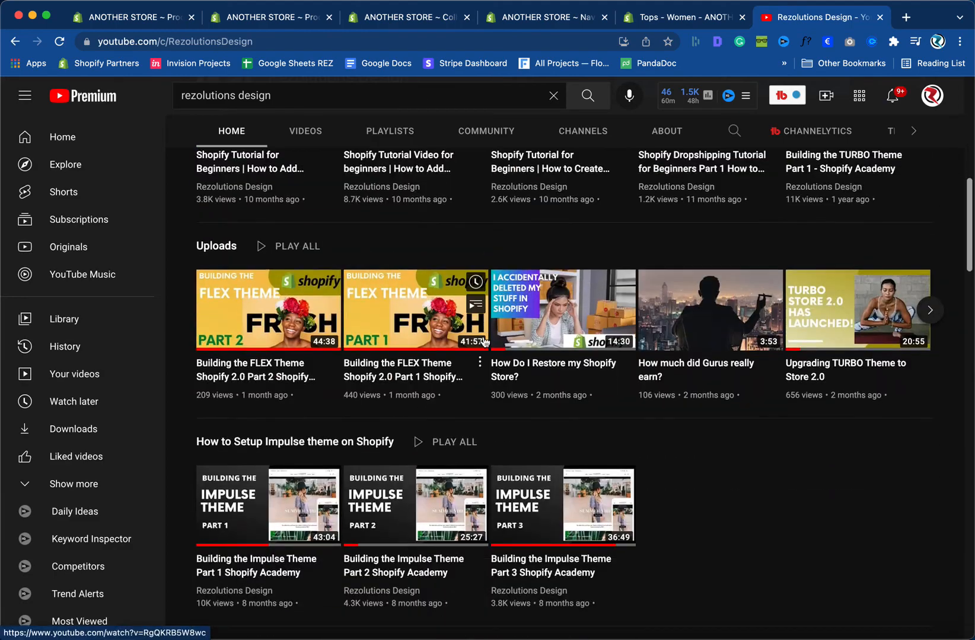
scroll(483, 342, "down", 8)
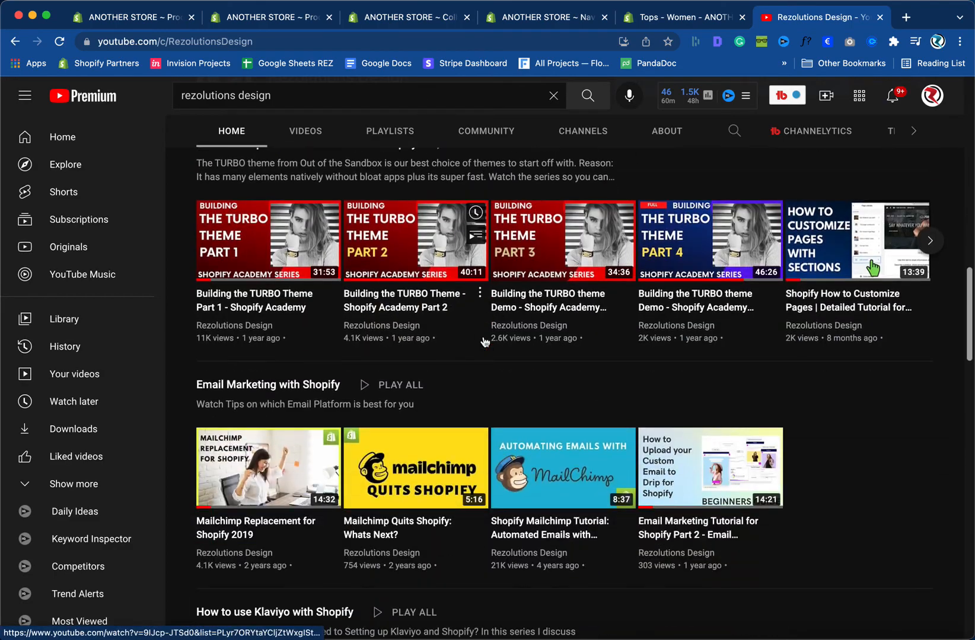
scroll(483, 341, "down", 13)
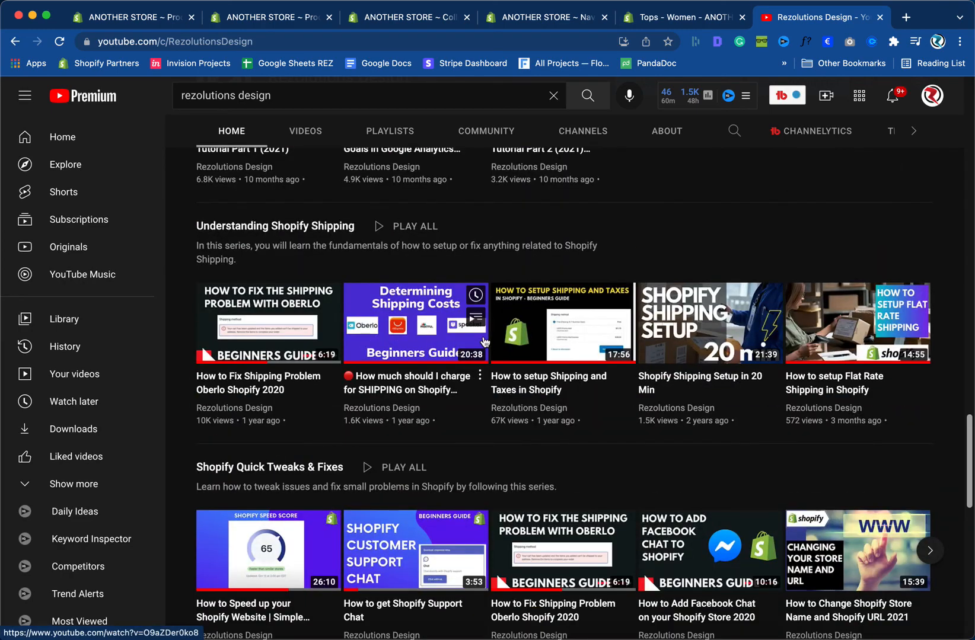
scroll(484, 342, "up", 20)
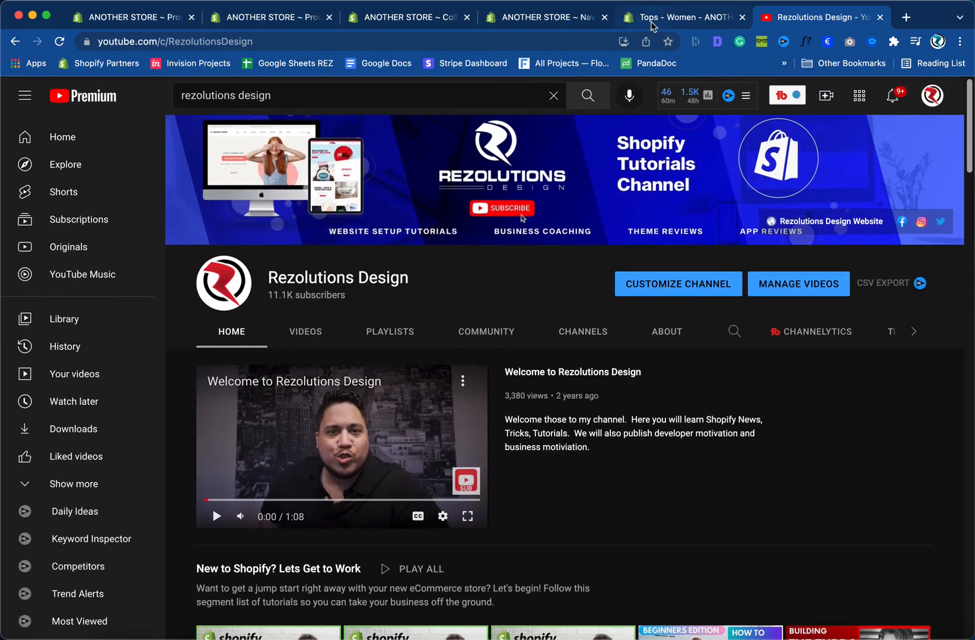
- Switch back to the Shopify admin and open the current Turbo 6.1.2 theme for customization
left_click(643, 24)
left_click(545, 27)
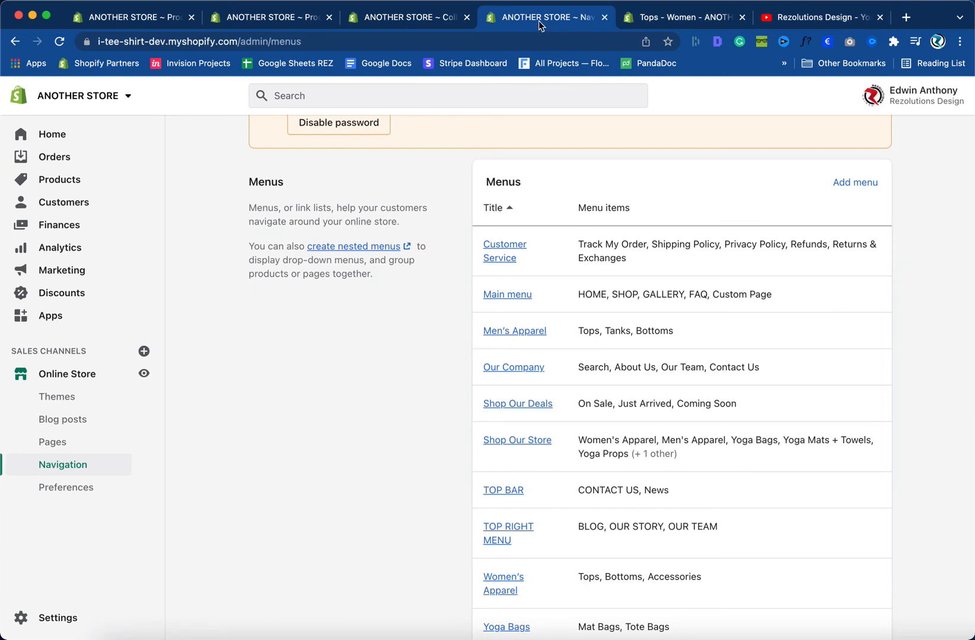
left_click(61, 377)
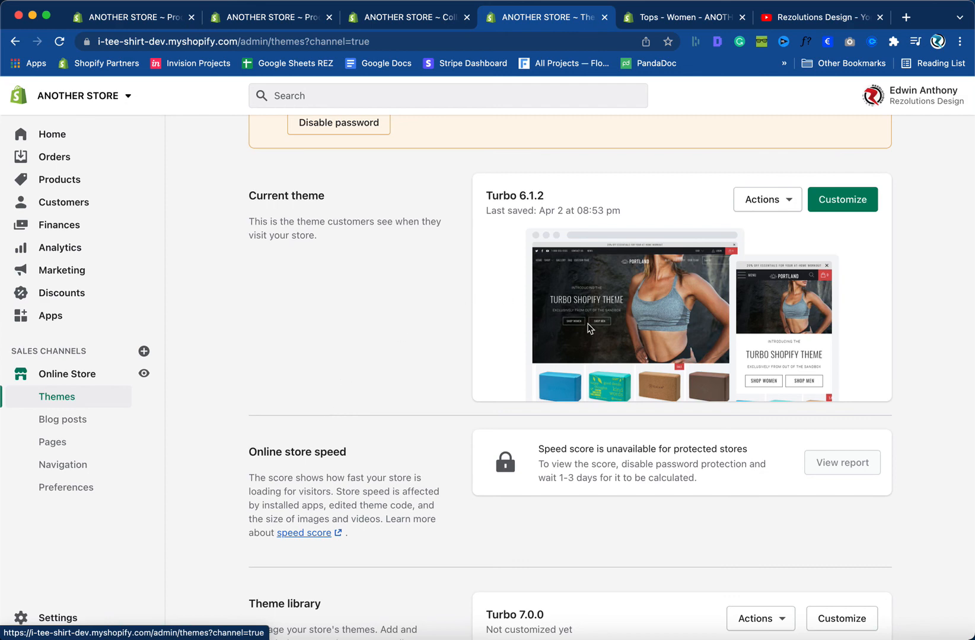
left_click(834, 209)
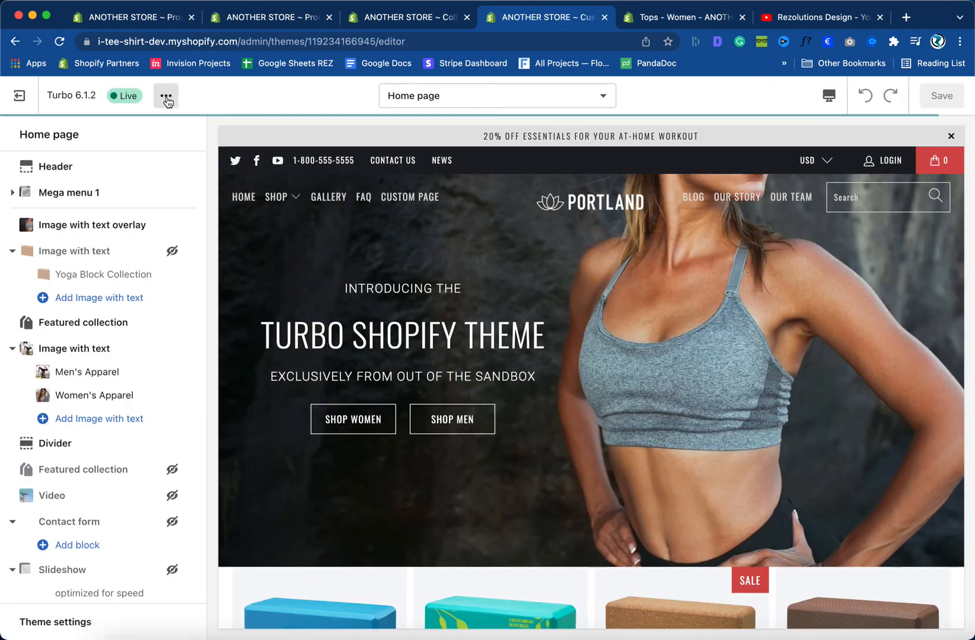
- Look over the Turbo theme's actions for its documentation and support options
left_click(167, 97)
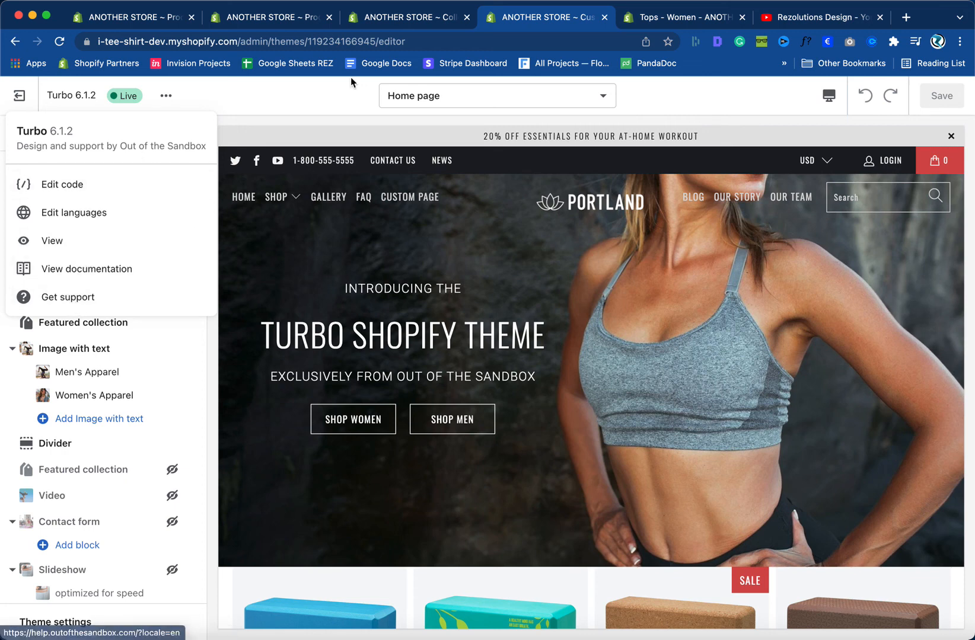
left_click(331, 96)
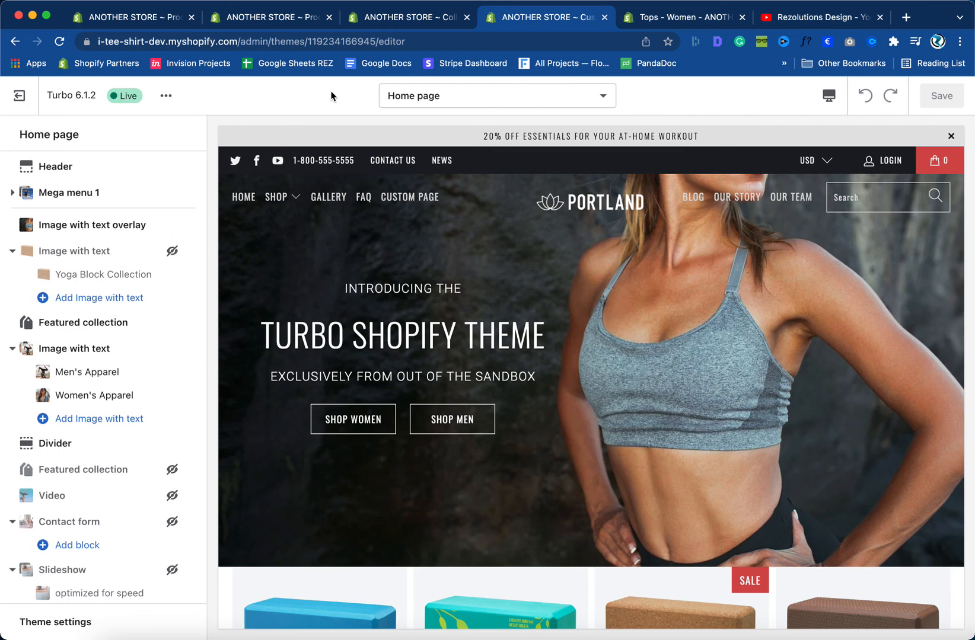
left_click(166, 97)
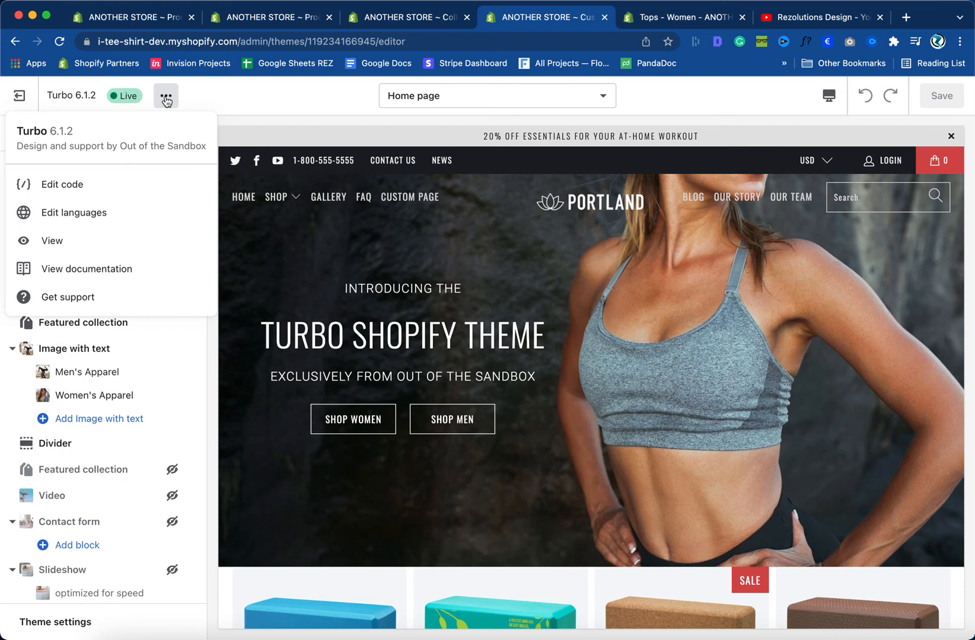
- Revisit the Tops - Women collection in the admin and the header of its storefront page
left_click(378, 17)
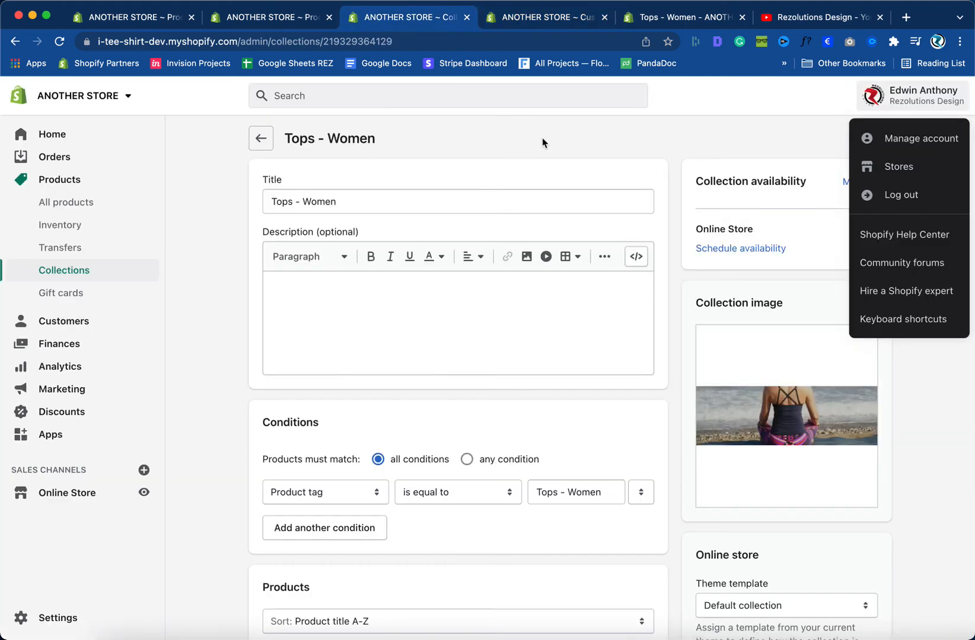
left_click(661, 21)
scroll(500, 224, "up", 5)
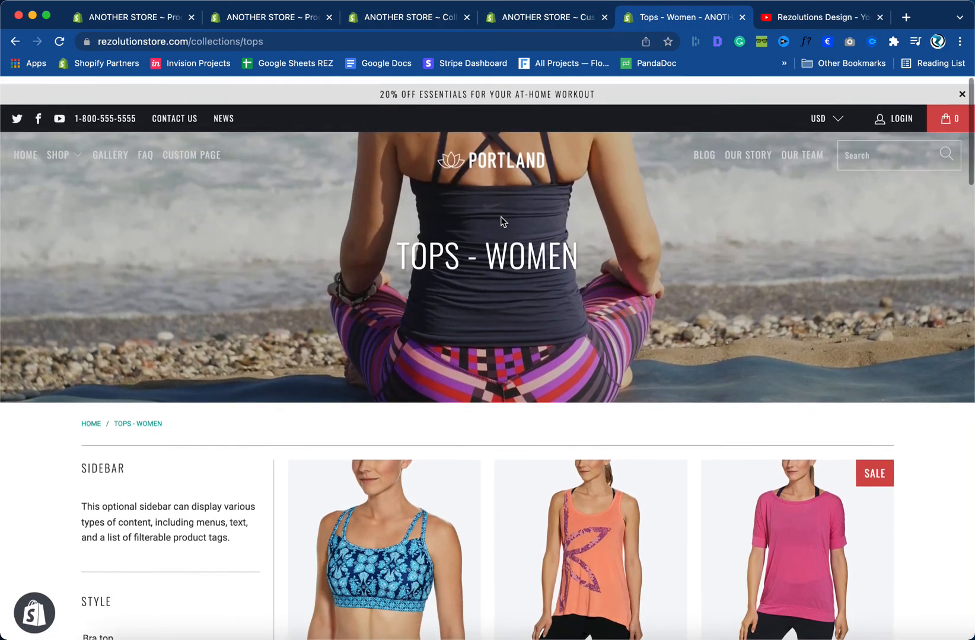
- Return to the Turbo theme editor, show its theme developer and support options again, and close them
left_click(521, 21)
left_click(169, 101)
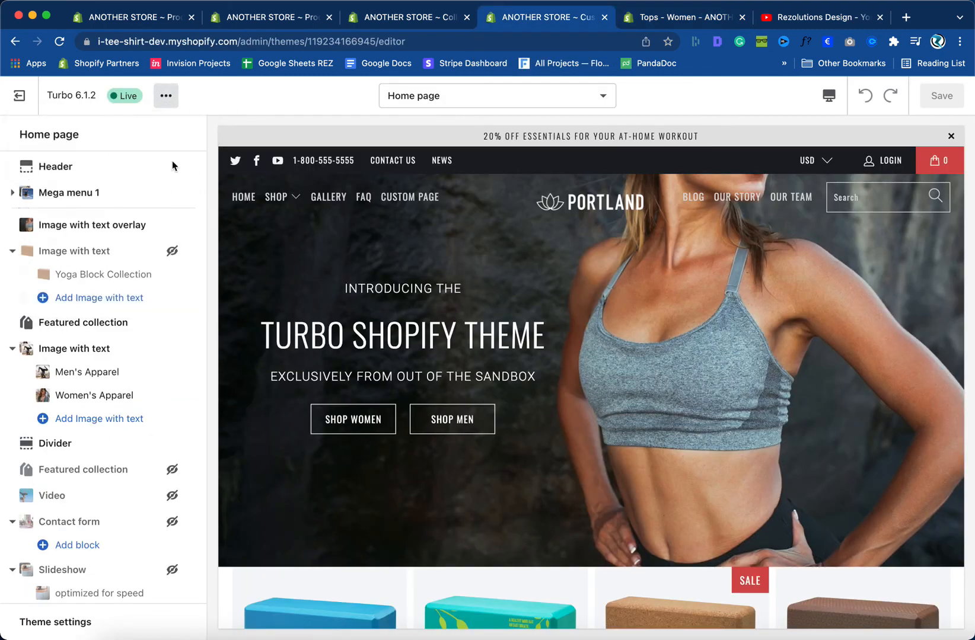
left_click(172, 100)
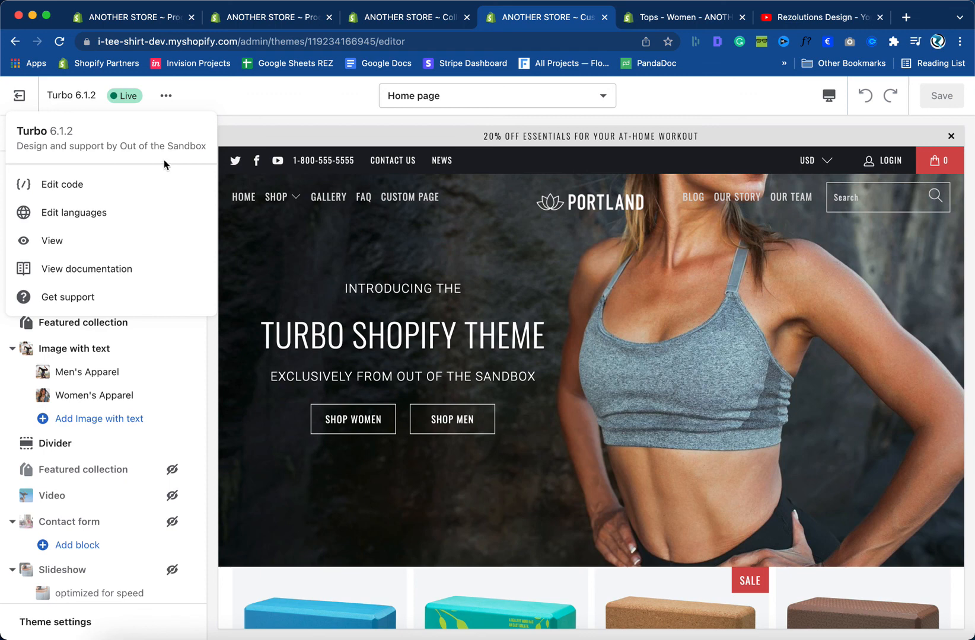
left_click(277, 95)
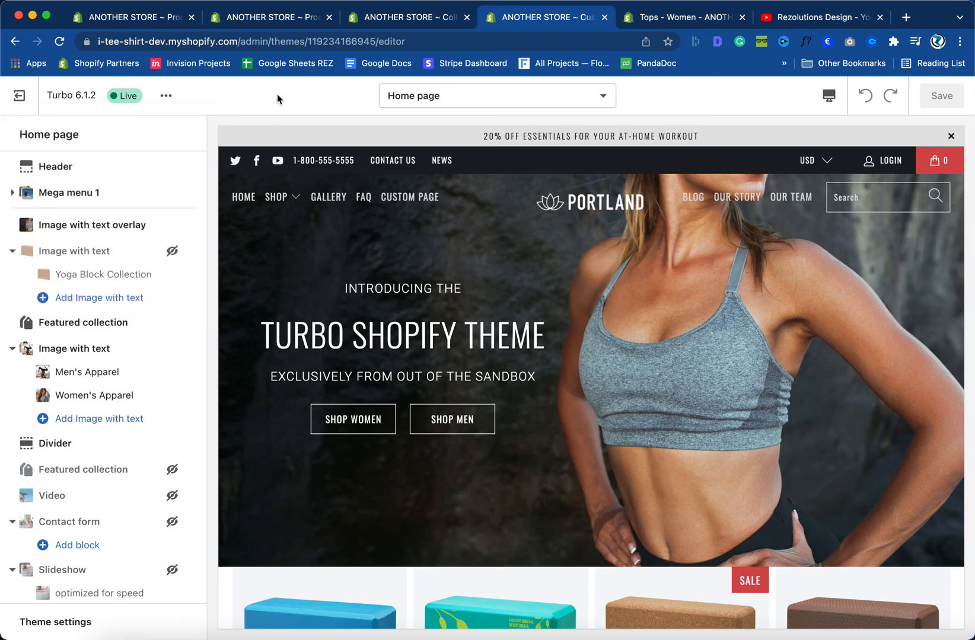